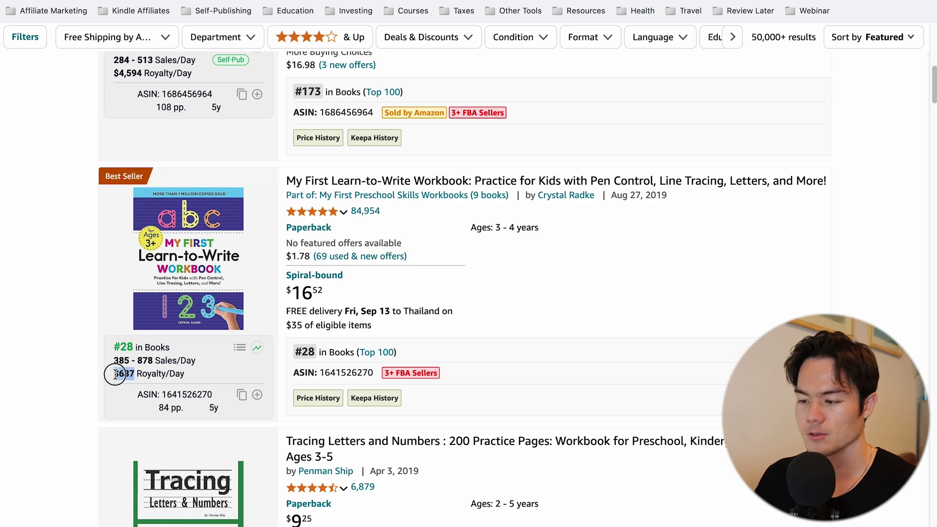
Scroll the letter-tracing search results down to the ABC and 123 Tracing Book listing
scroll(187, 371, down, 9)
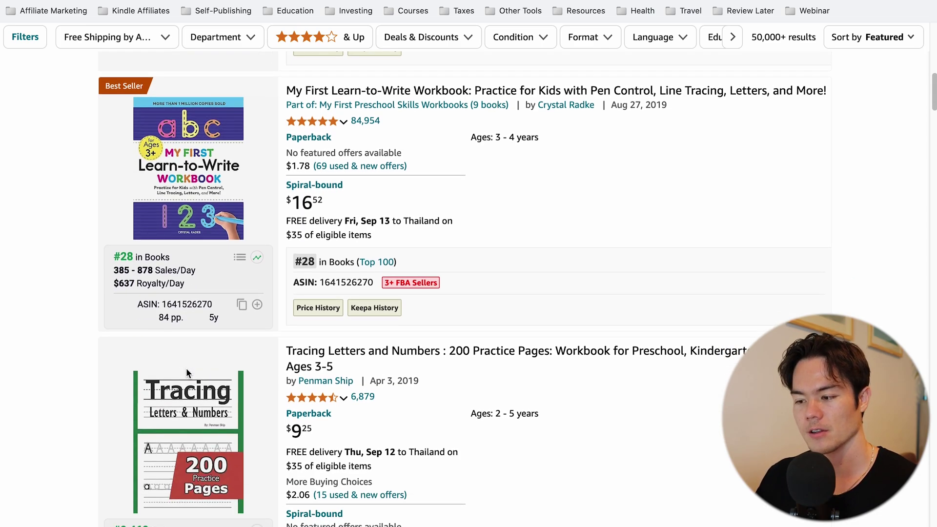
scroll(187, 373, down, 2)
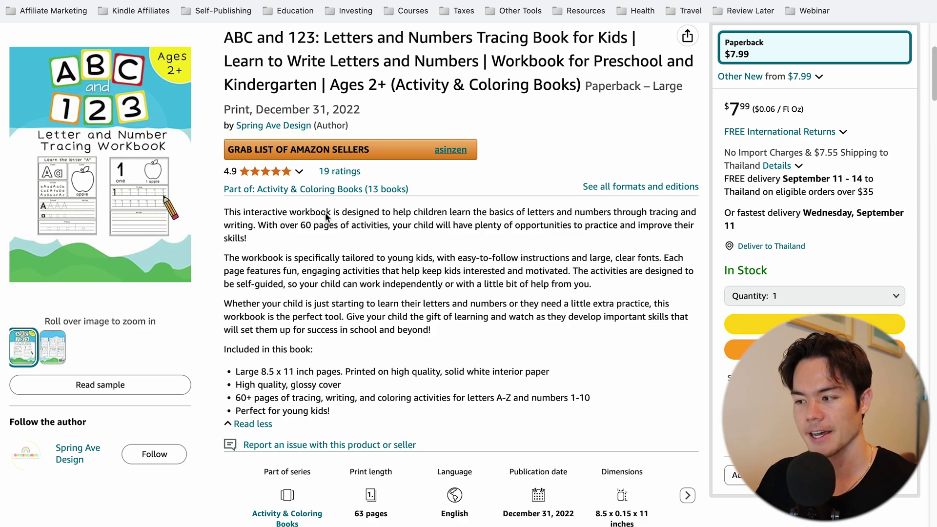
scroll(438, 364, down, 5)
scroll(438, 364, down, 1)
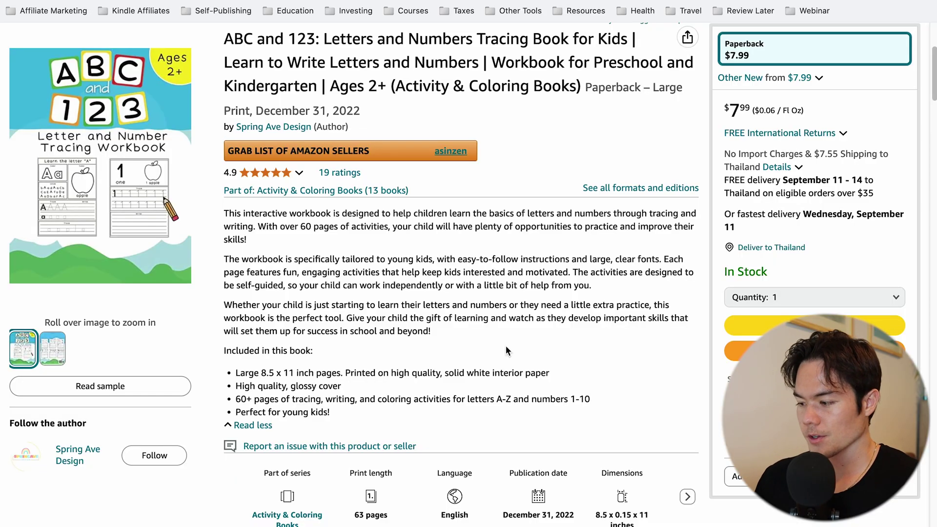
scroll(505, 345, down, 3)
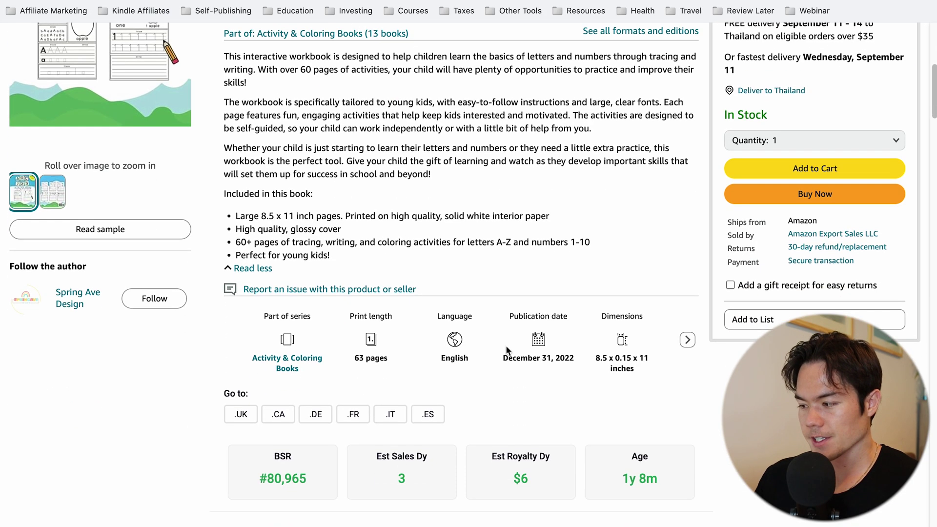
drag(589, 362, 657, 363)
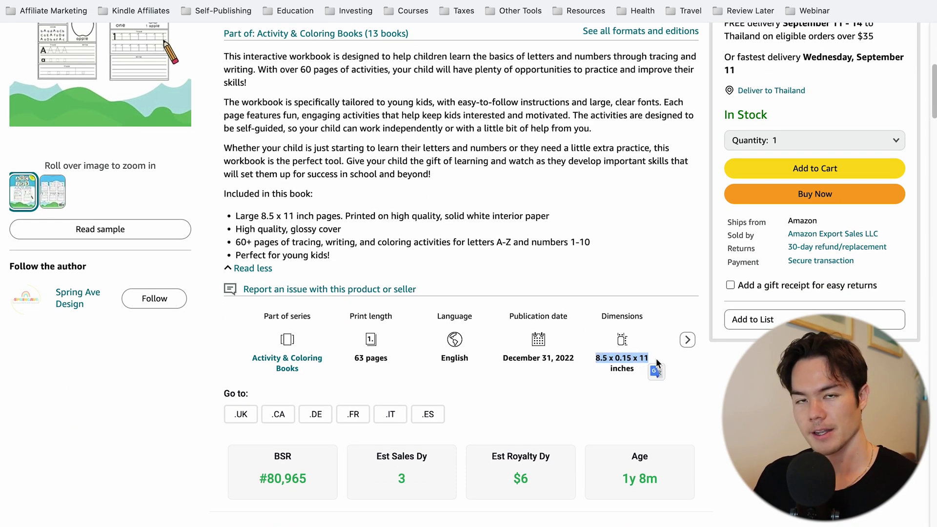
click(568, 245)
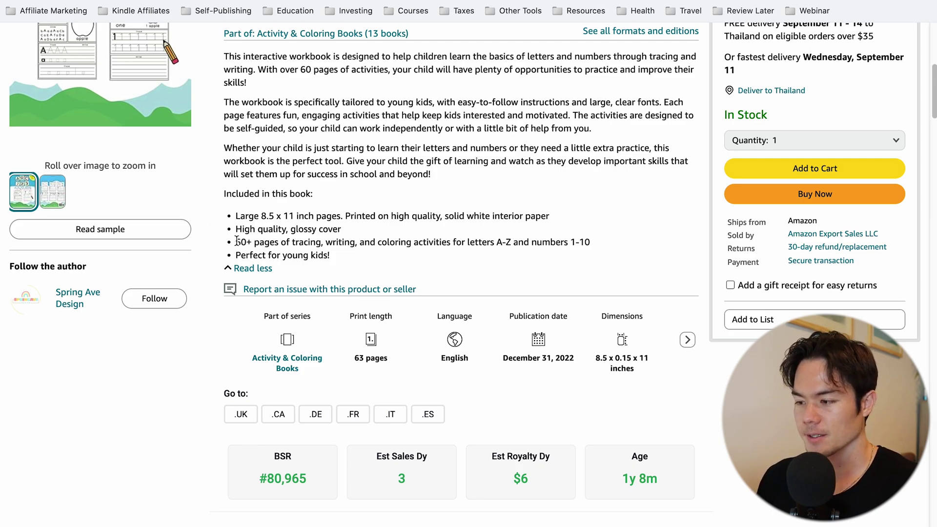
drag(236, 241, 599, 244)
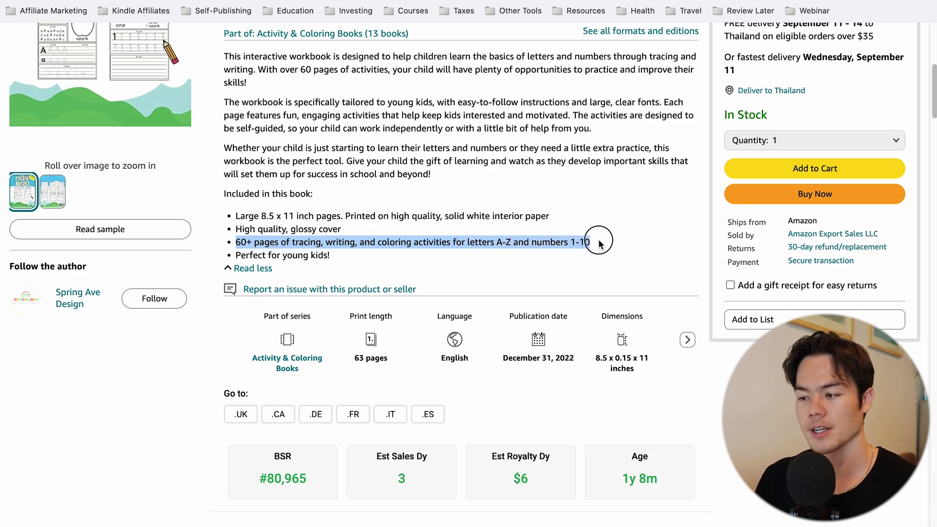
click(598, 240)
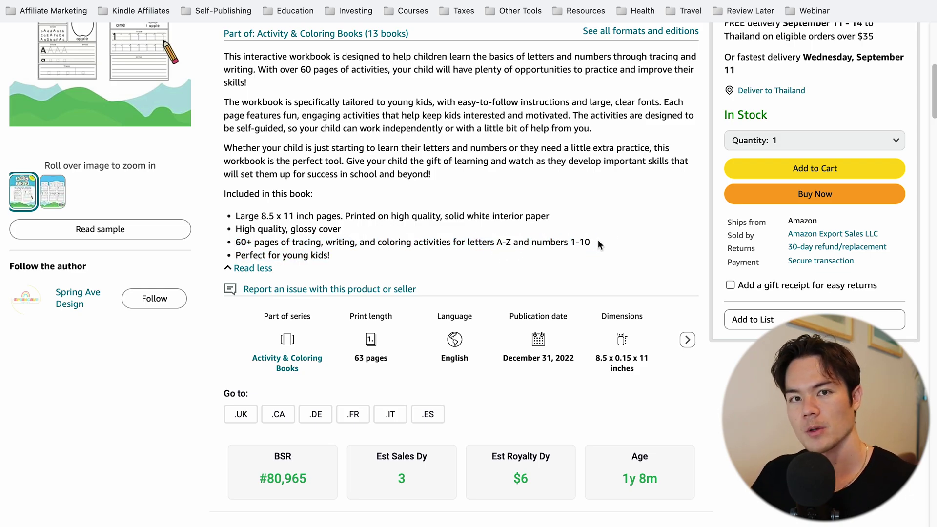
scroll(597, 239, up, 4)
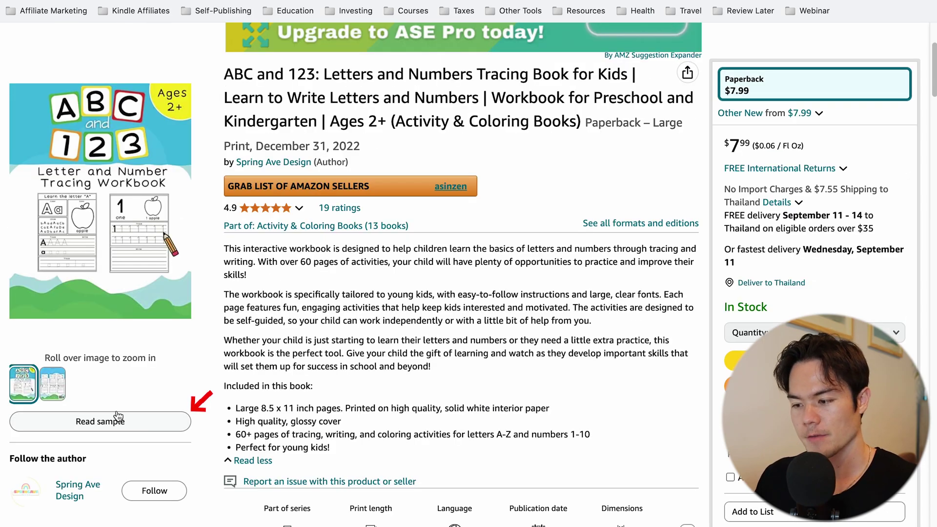
Open the book's sample pages and scroll to the 'Learn the letter A' worksheet
click(97, 426)
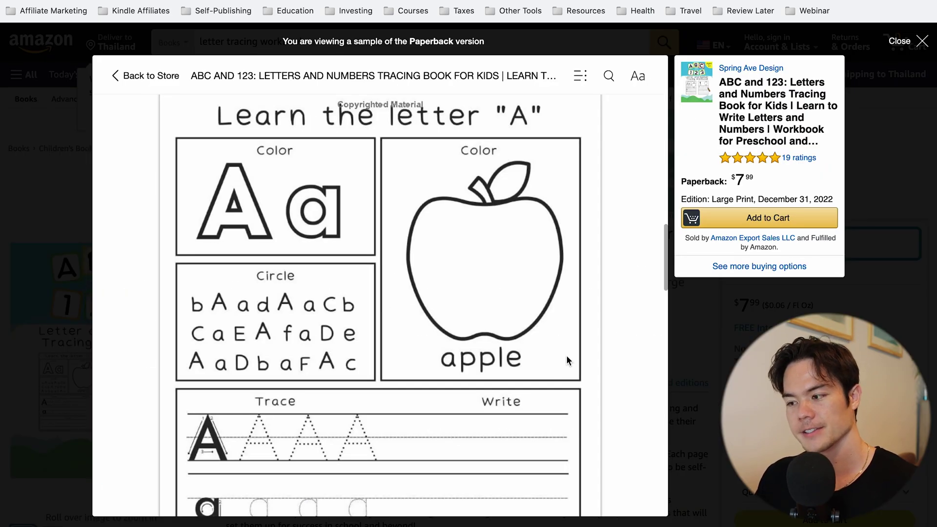
scroll(633, 341, up, 1)
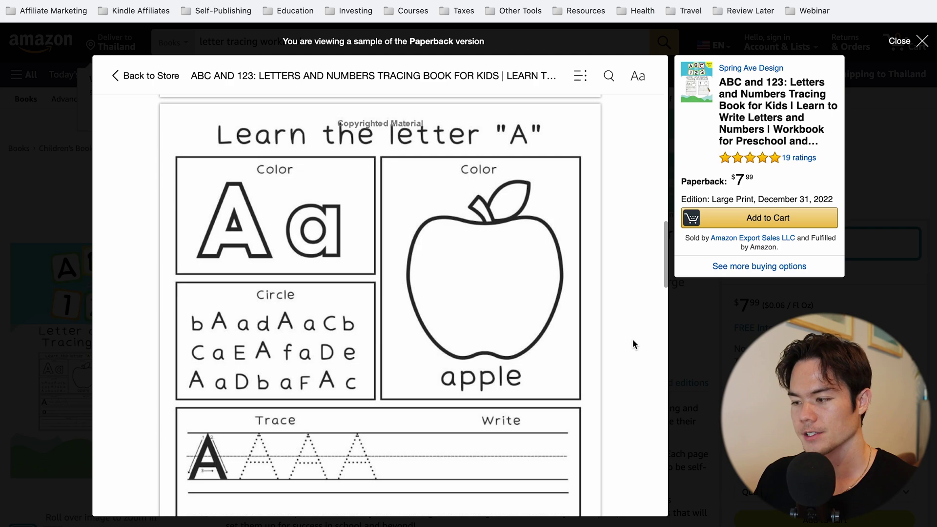
scroll(632, 344, down, 1)
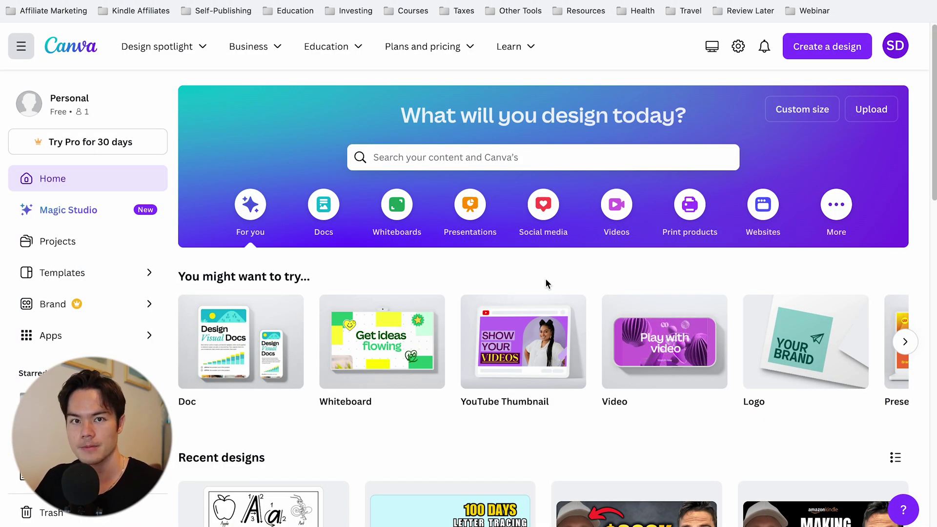
Create a custom-size blank design of 8.5 × 11 inches
click(836, 58)
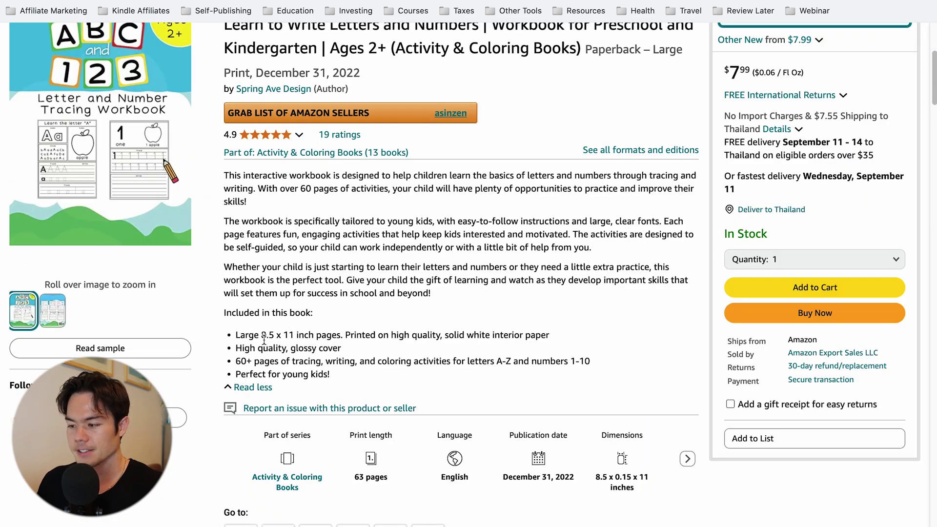
drag(264, 340, 298, 337)
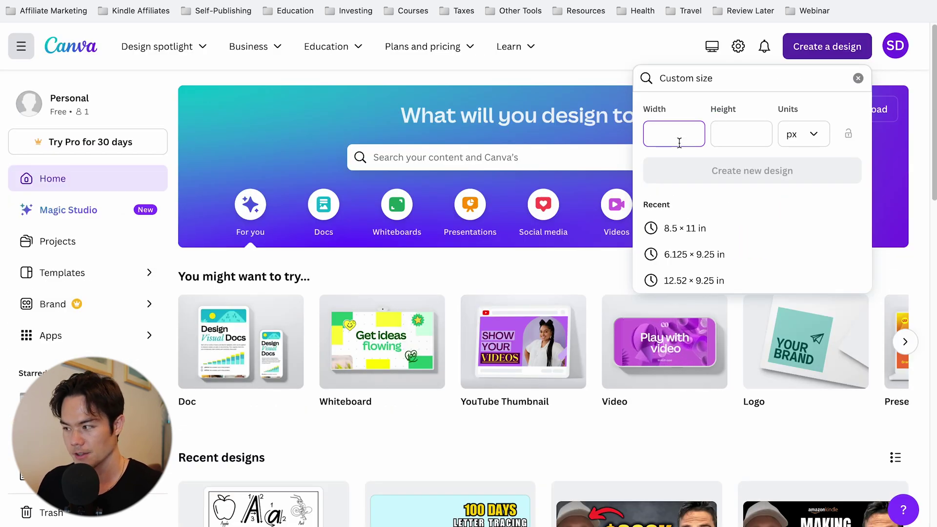
click(804, 134)
click(755, 197)
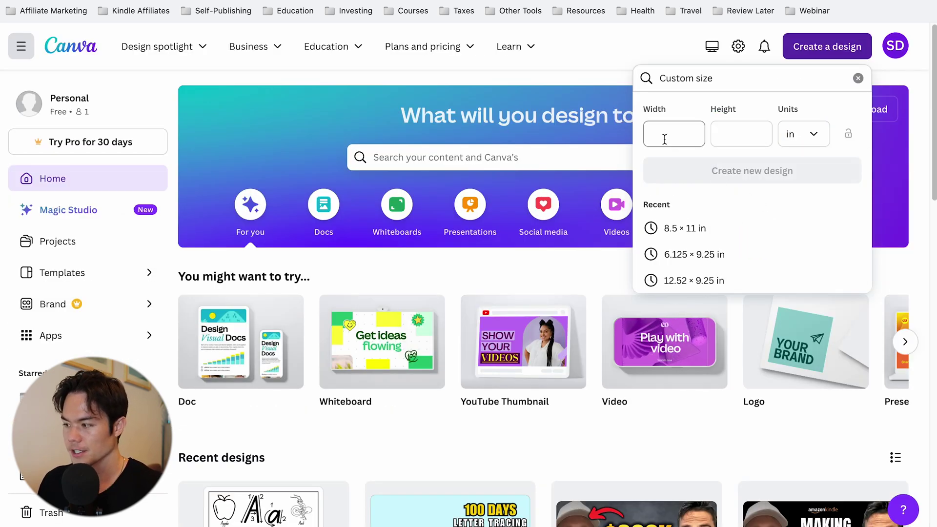
click(665, 139)
text(8.5)
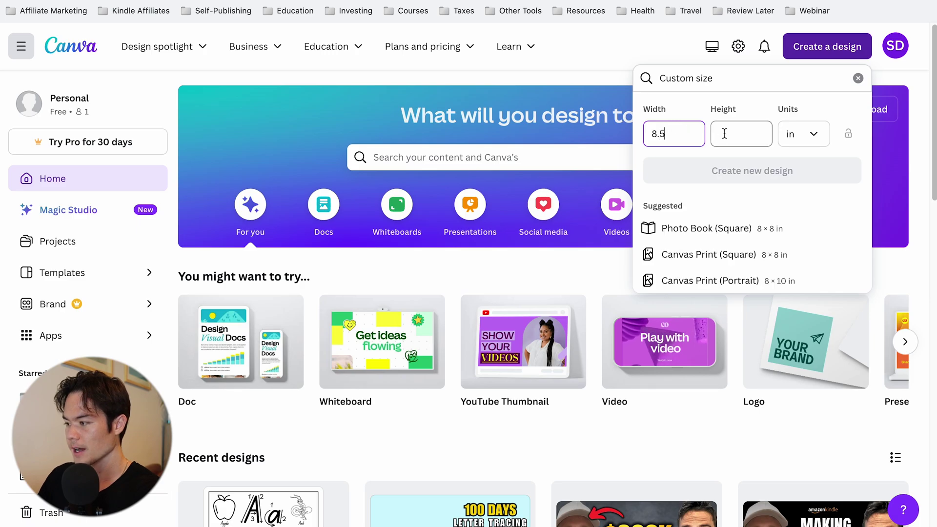
click(724, 134)
text(11)
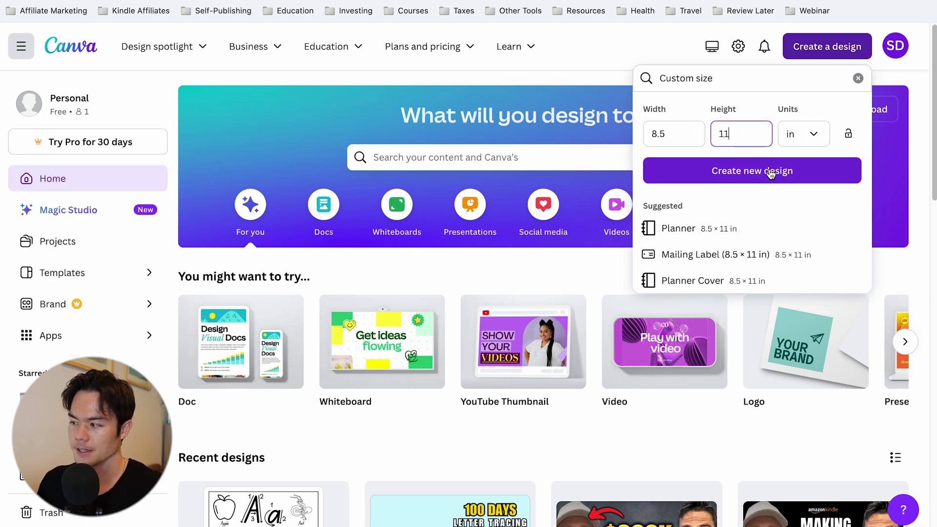
click(770, 171)
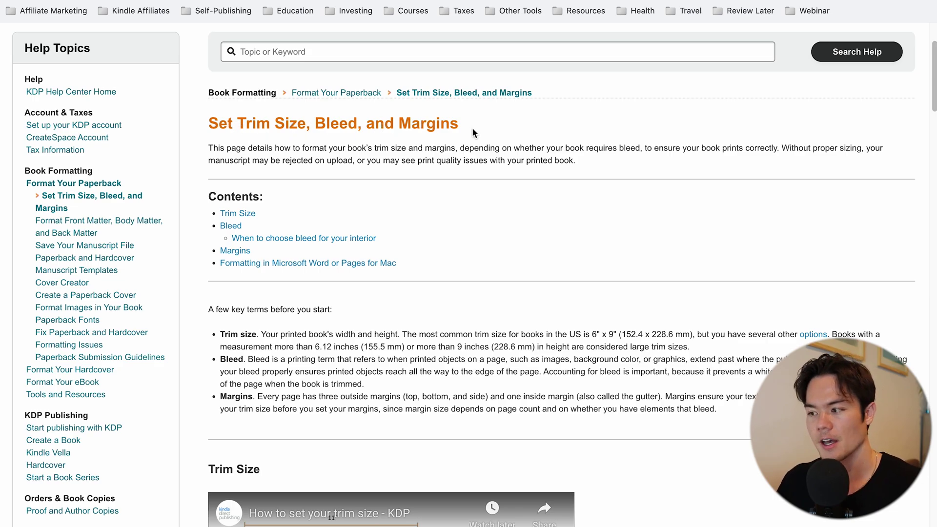
Highlight the help page title and find the '24 to 150 pages' row in the margin table
drag(473, 133, 196, 119)
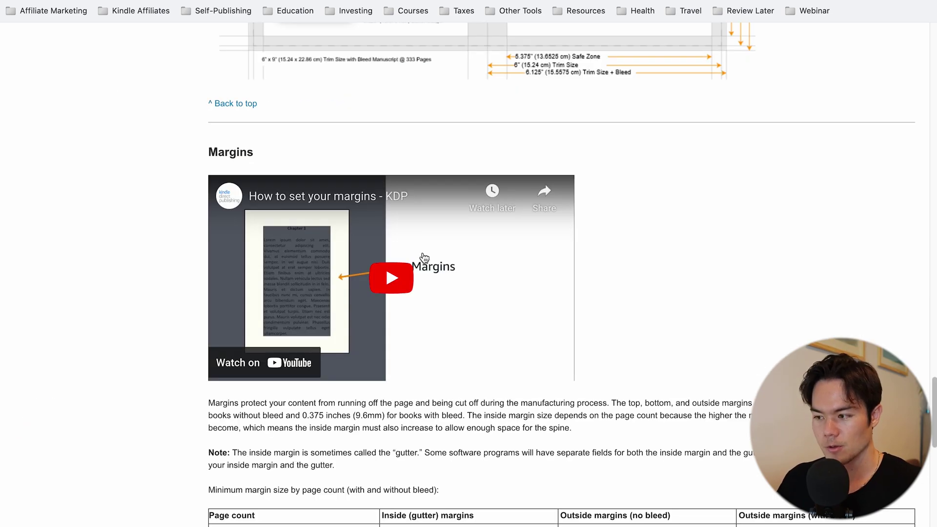
scroll(374, 291, down, 2)
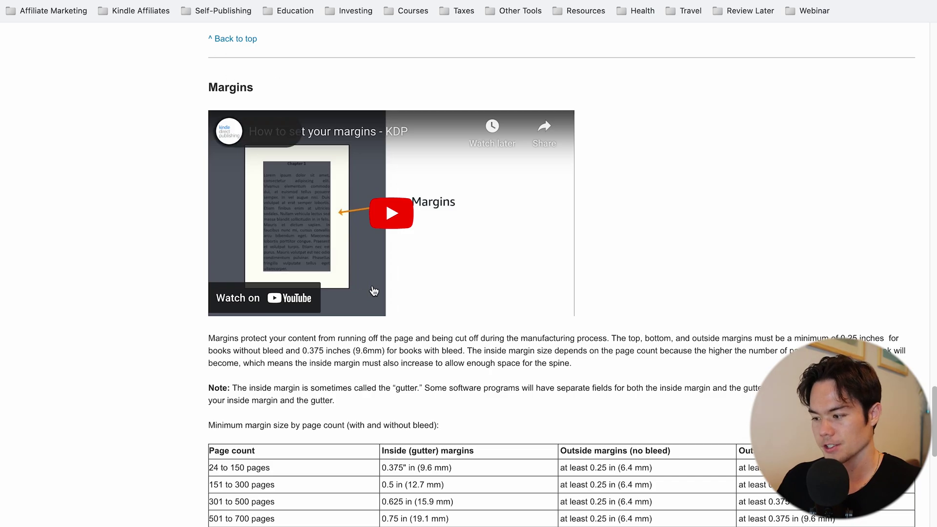
scroll(374, 291, down, 4)
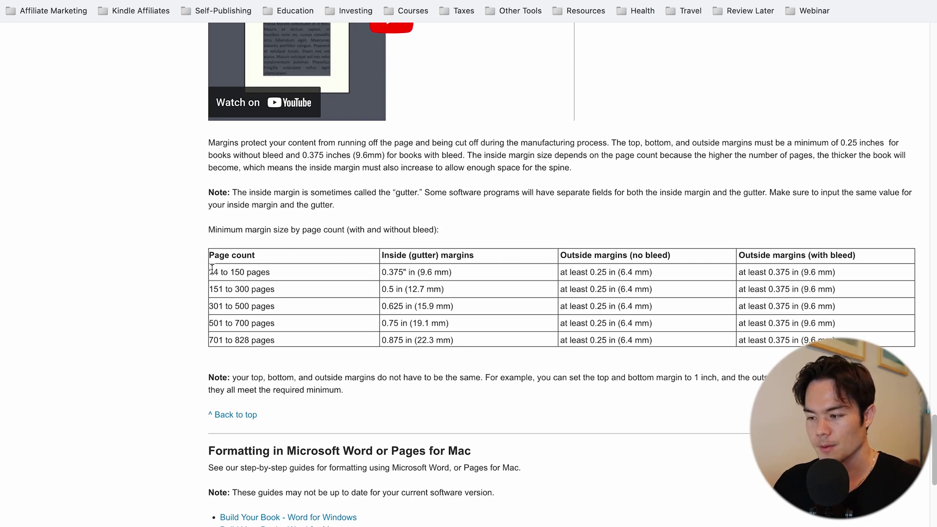
drag(209, 270, 271, 277)
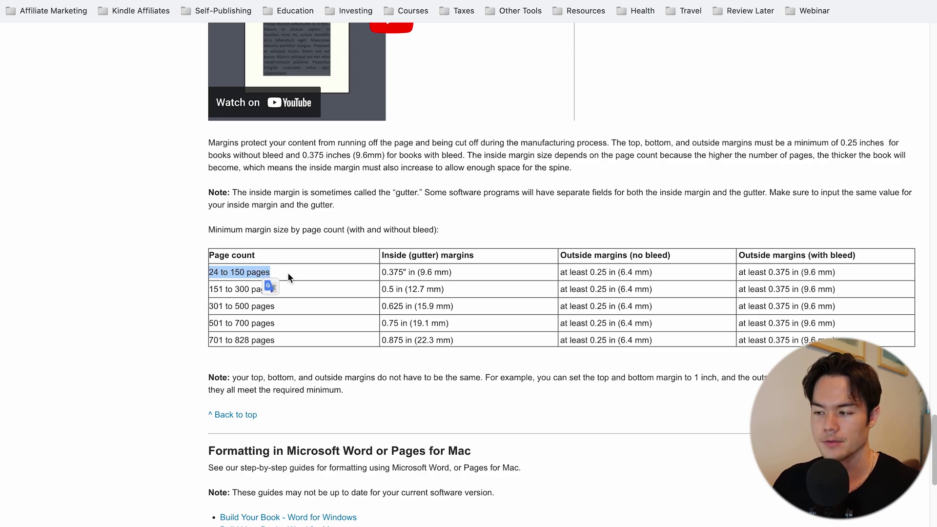
click(441, 268)
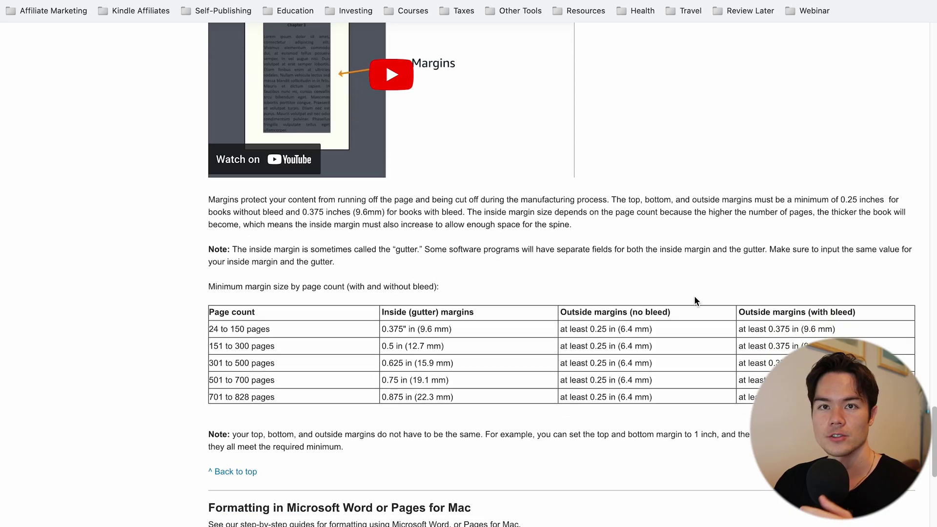
Locate the 0.375" inside margin value and the outside margins column in the table
scroll(695, 300, down, 2)
scroll(694, 299, down, 3)
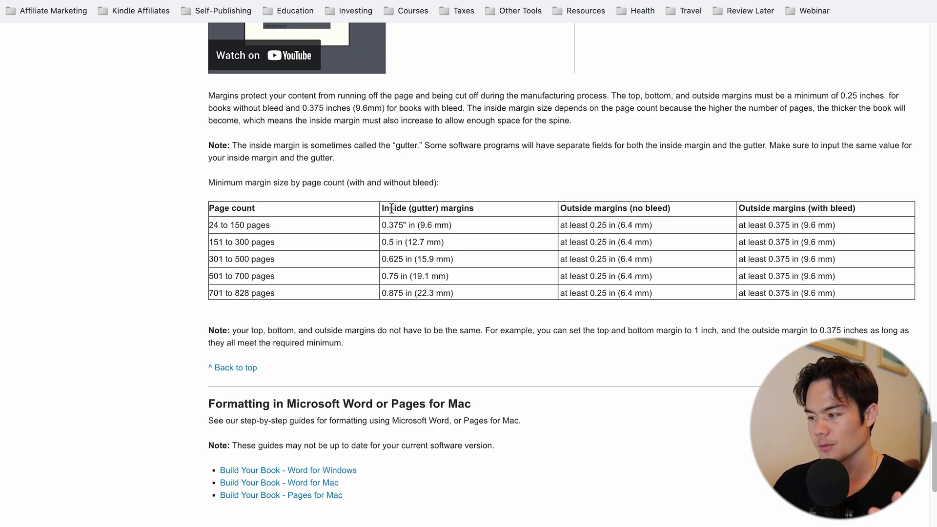
drag(382, 226, 407, 227)
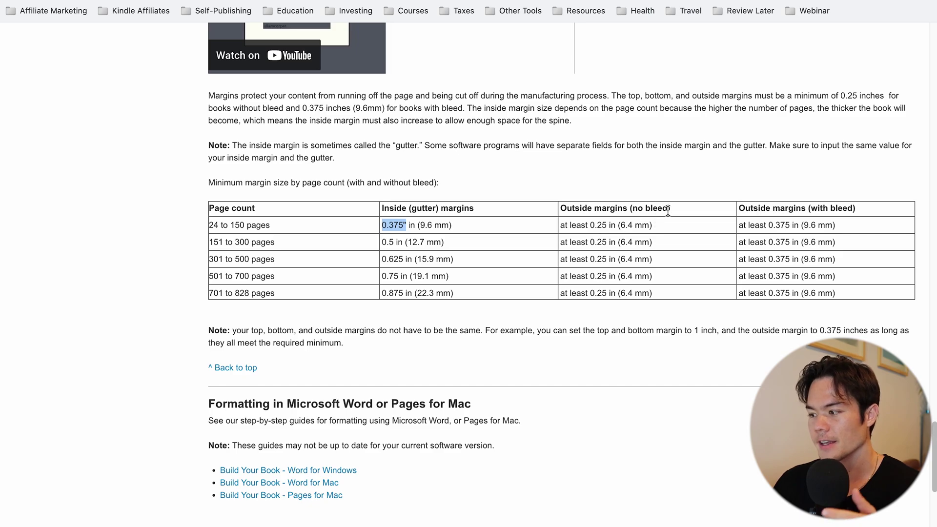
click(828, 209)
drag(863, 209, 796, 227)
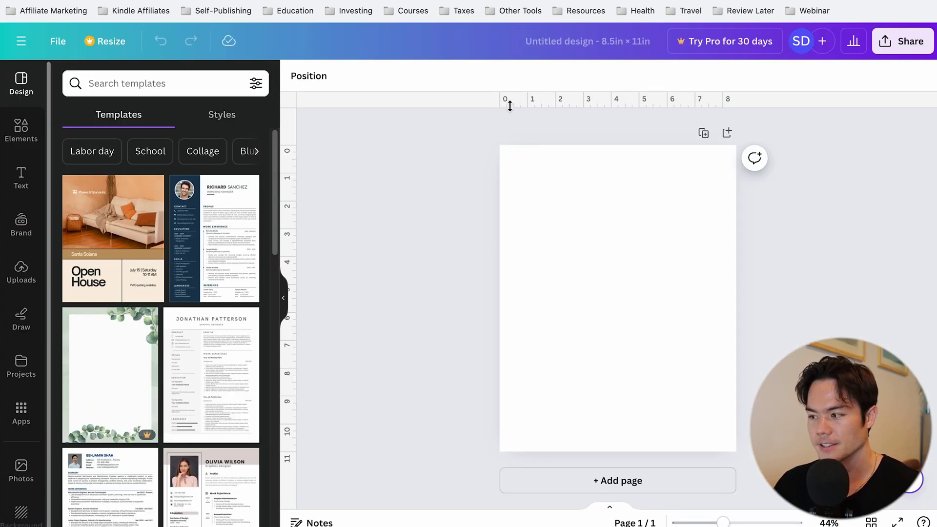
Drag ruler guides onto the page, placing a vertical guide about 0.39 in from the left edge
drag(502, 104, 499, 104)
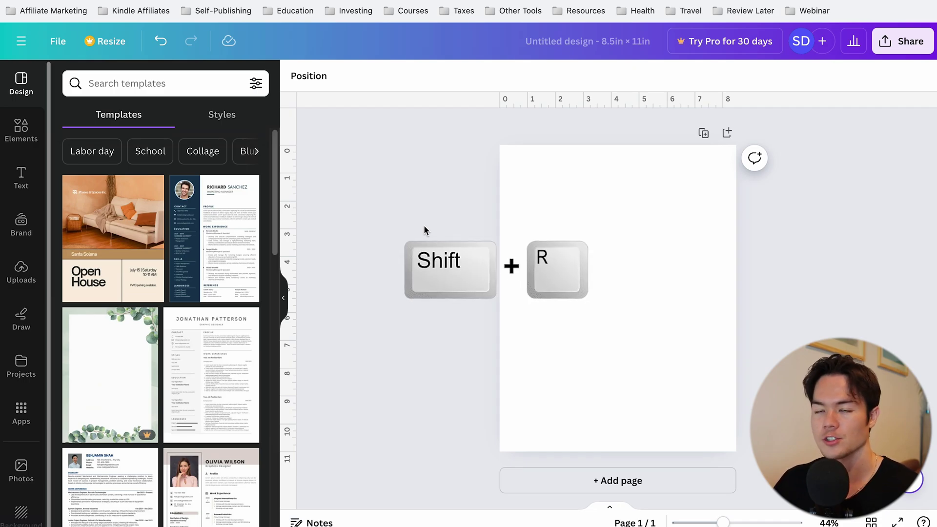
drag(497, 103, 513, 155)
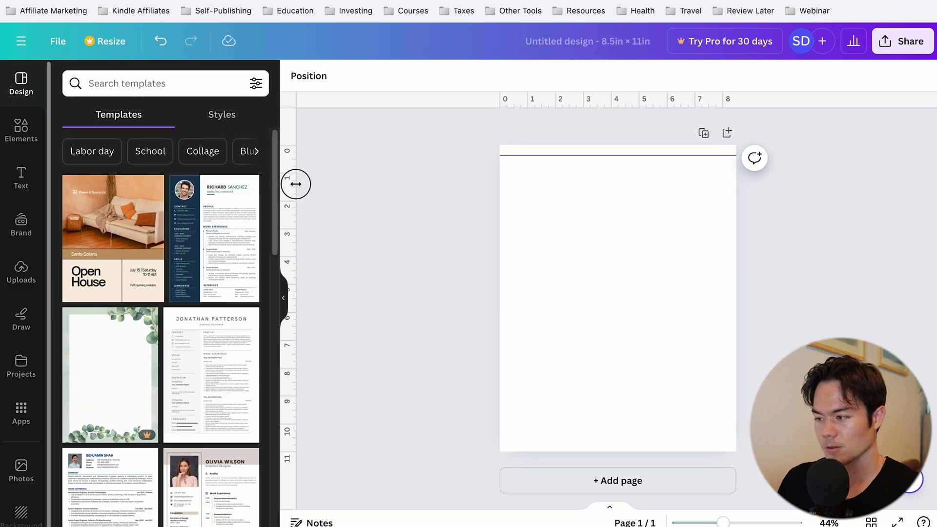
drag(294, 184, 511, 195)
click(533, 196)
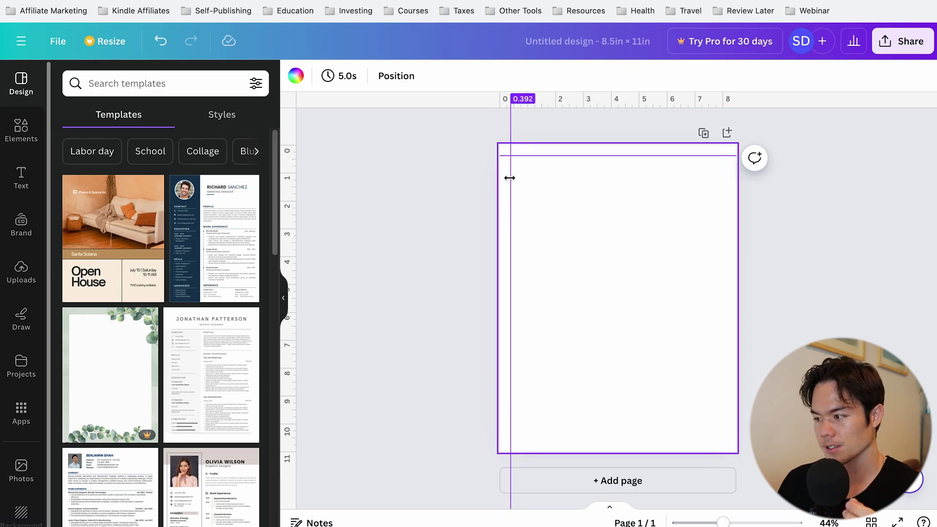
click(394, 219)
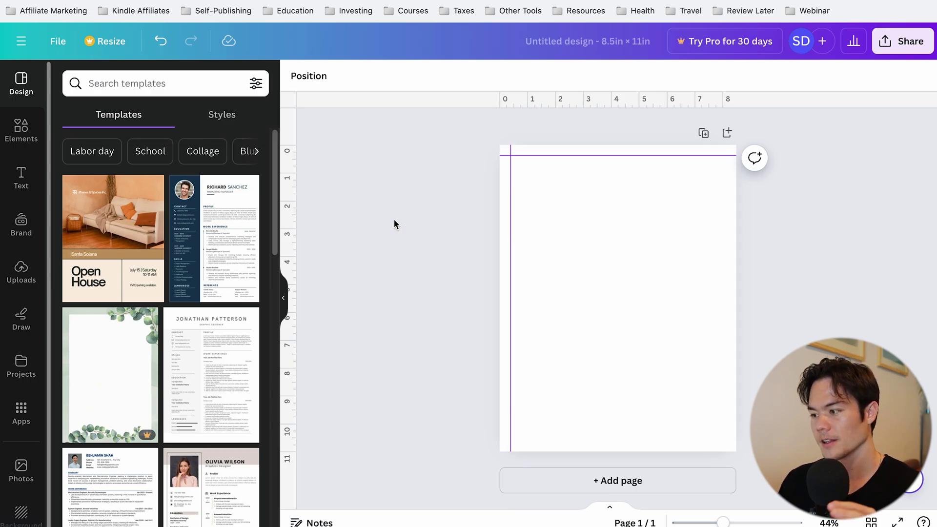
click(24, 128)
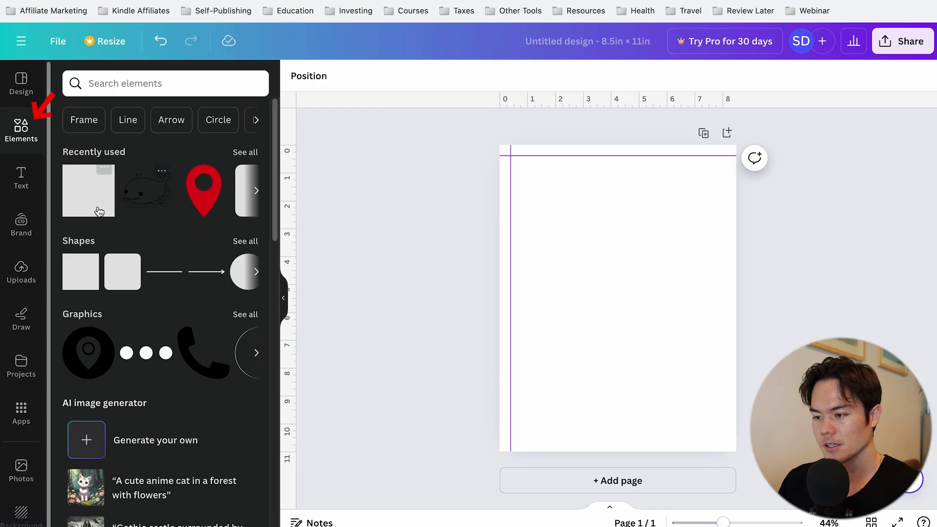
Add a small spacer square and copy it into all four corners of the page
click(80, 278)
drag(606, 326, 508, 153)
click(546, 188)
click(461, 169)
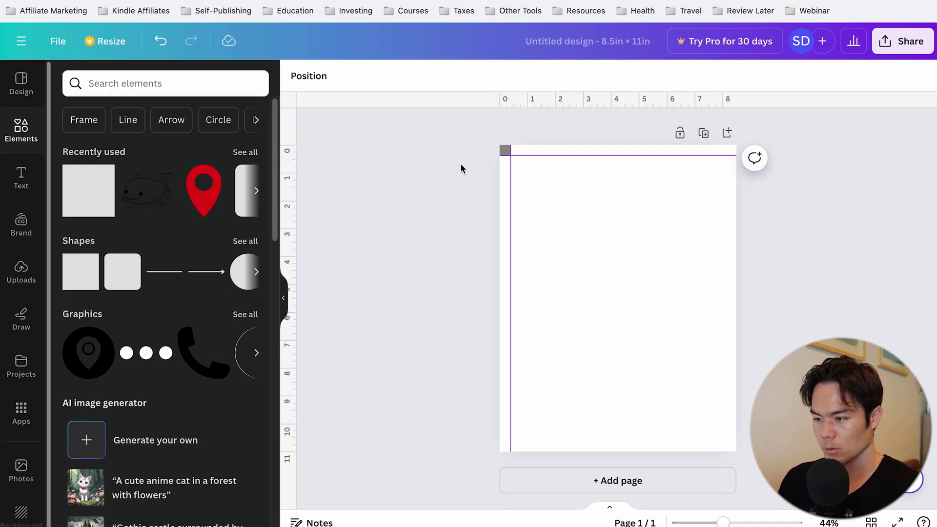
click(504, 150)
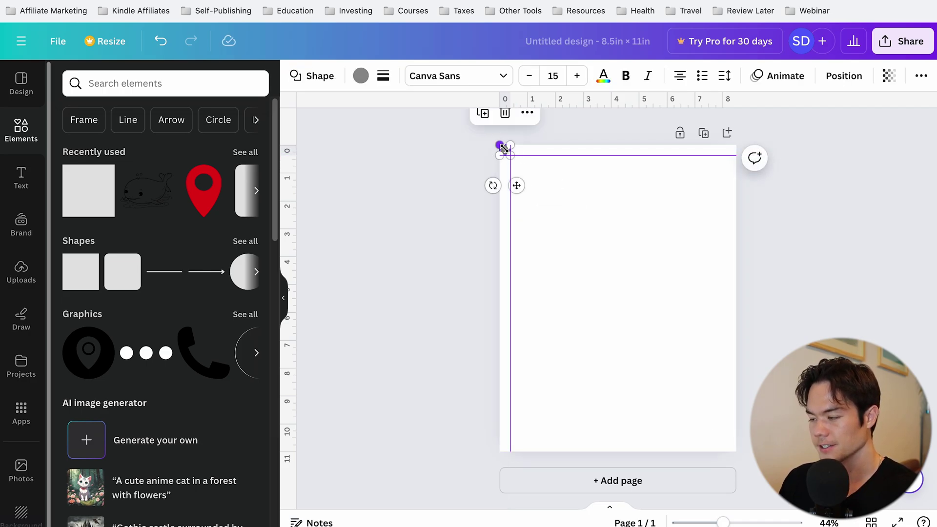
drag(505, 150, 737, 156)
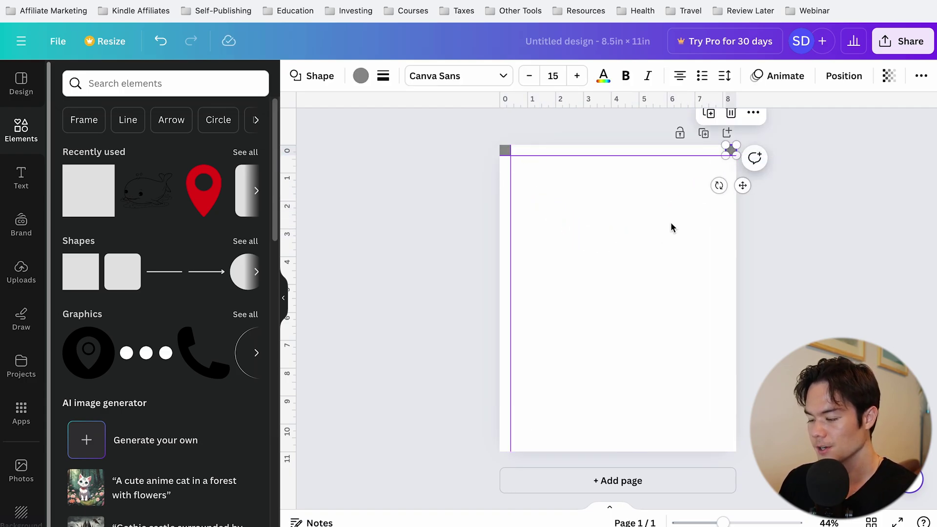
key(Tab)
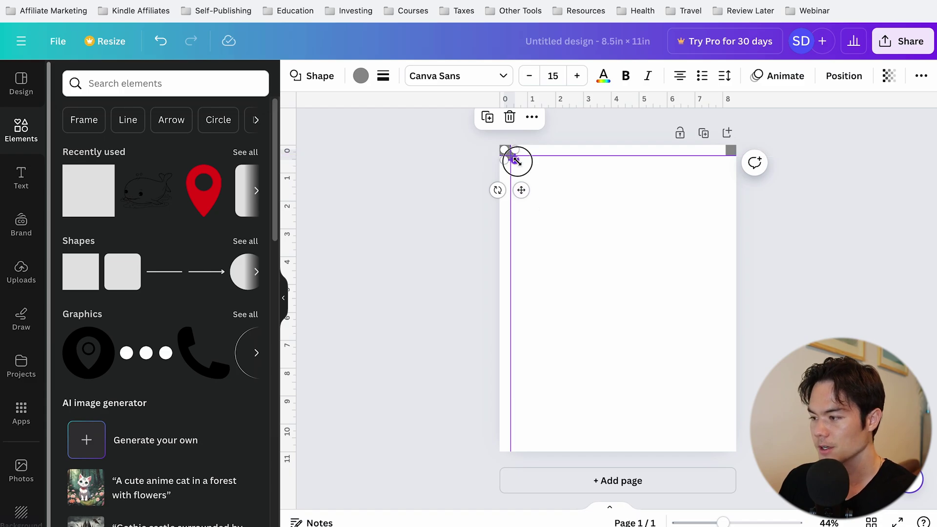
drag(517, 161, 523, 481)
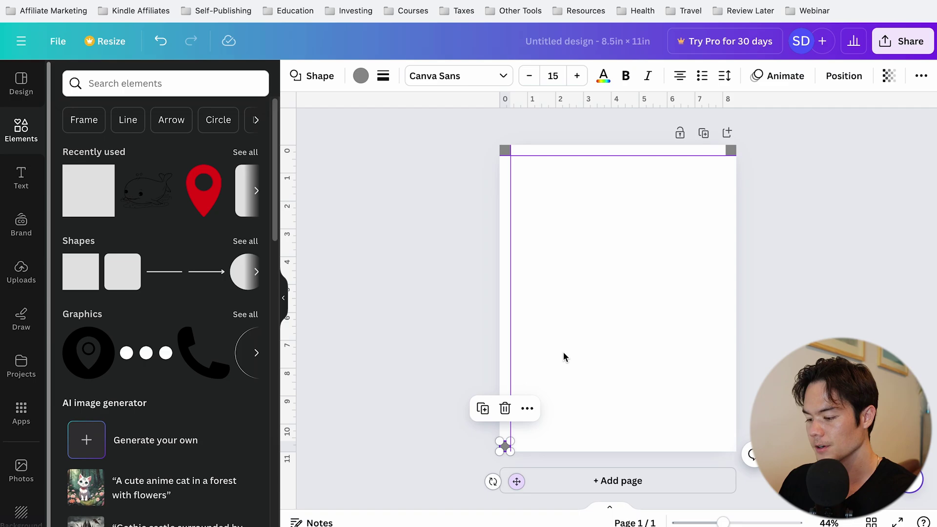
key(Tab)
drag(522, 189, 741, 481)
click(369, 285)
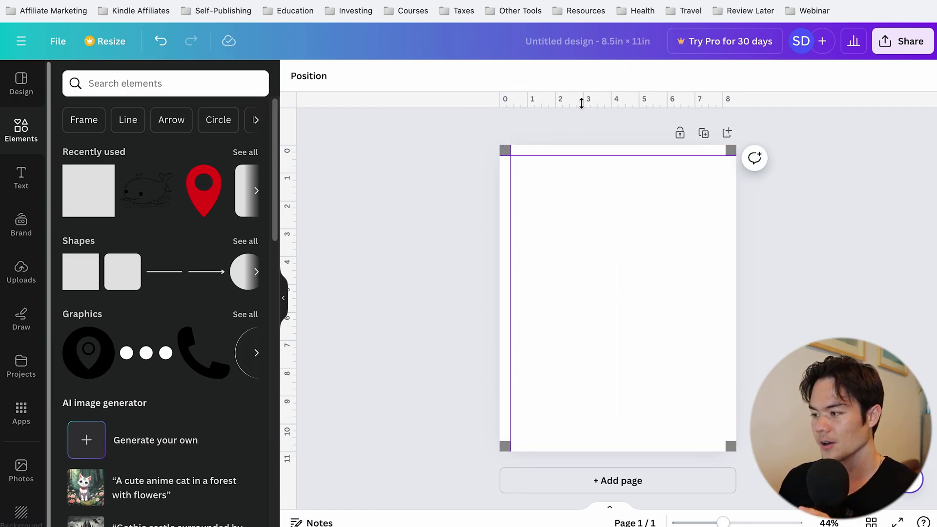
Add a bottom guide at 10.625 in and a right margin guide, then delete the spacer squares
drag(583, 105, 615, 440)
drag(614, 440, 615, 441)
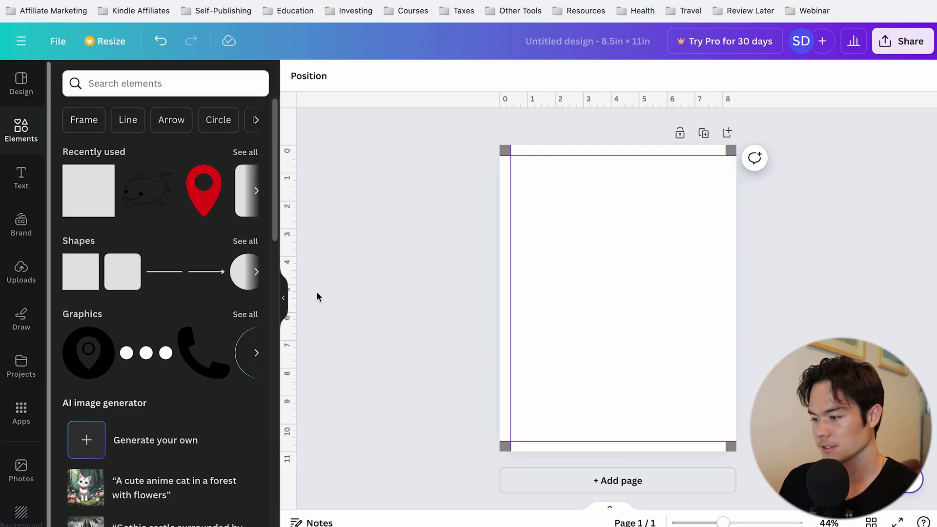
drag(292, 283, 727, 313)
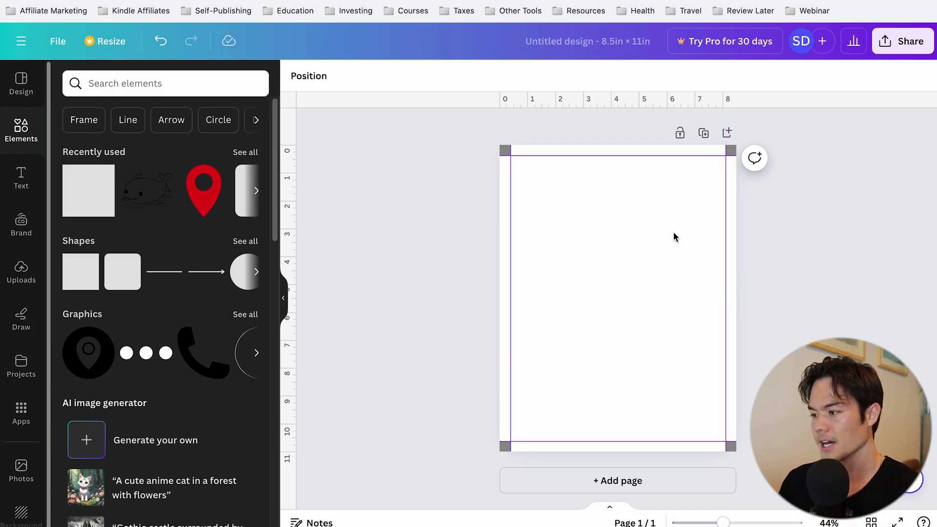
click(505, 150)
key(Delete)
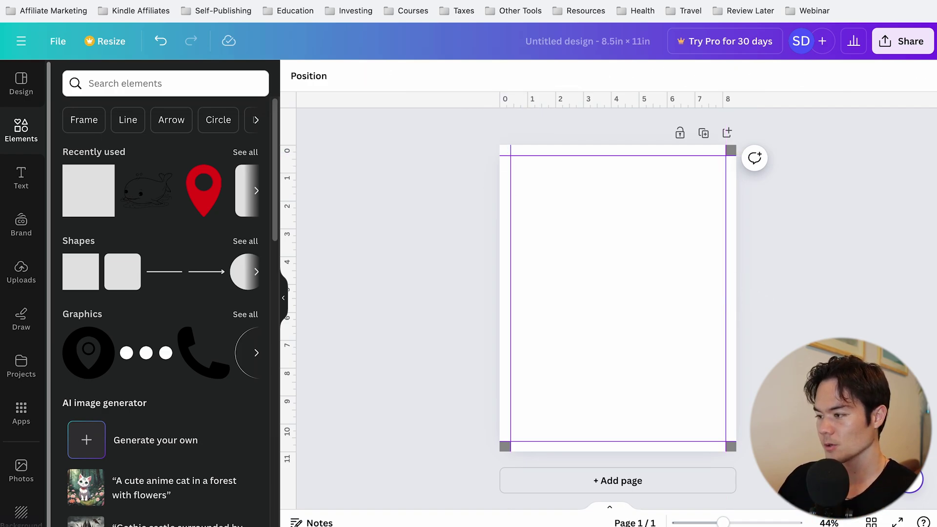
click(732, 151)
key(Delete)
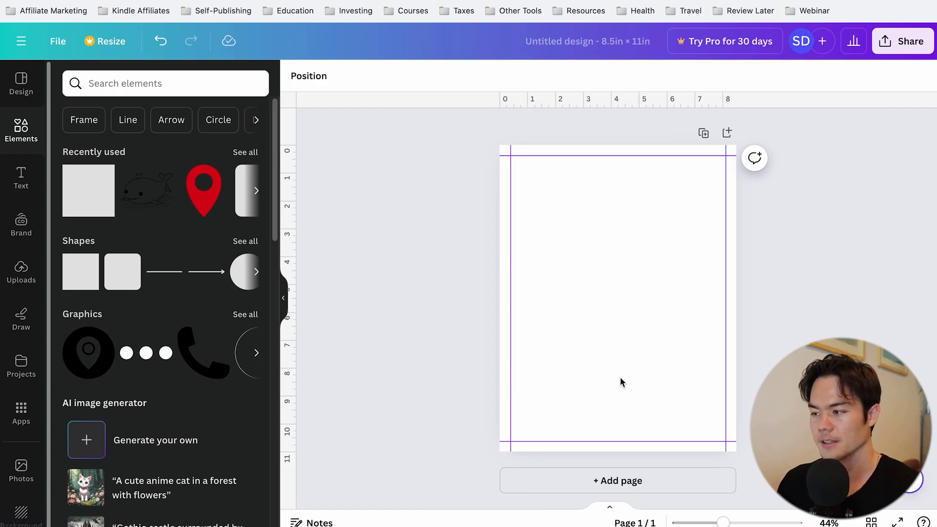
Stretch a square across the top margin as a header box with a solid border and no fill
click(93, 200)
drag(644, 319, 726, 209)
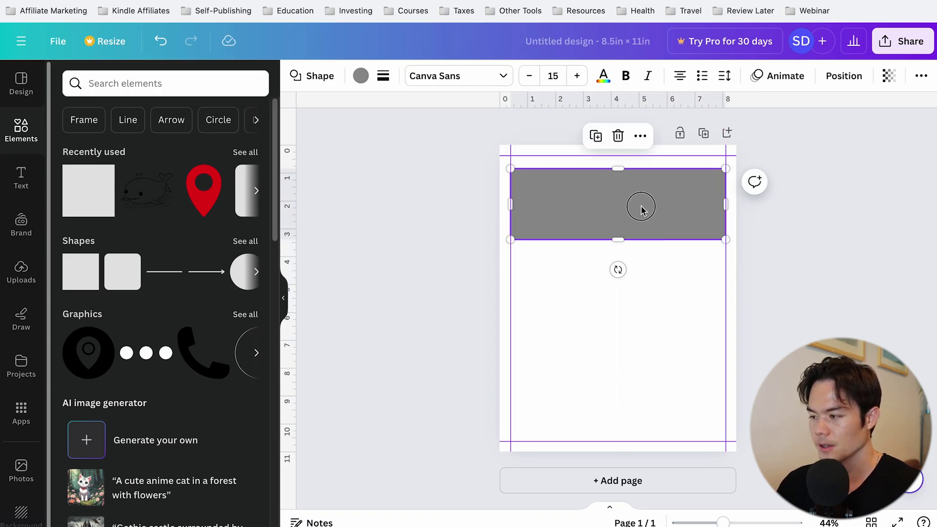
drag(642, 207, 641, 196)
click(383, 76)
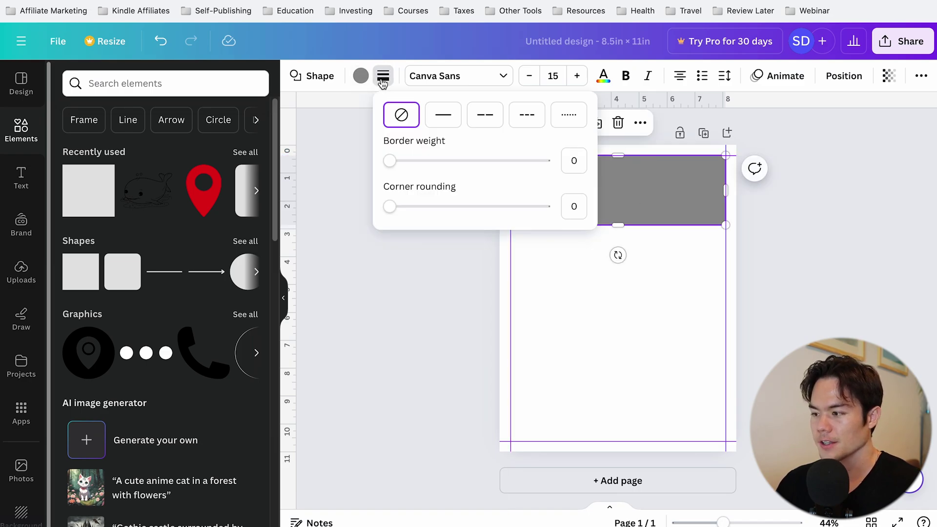
click(444, 117)
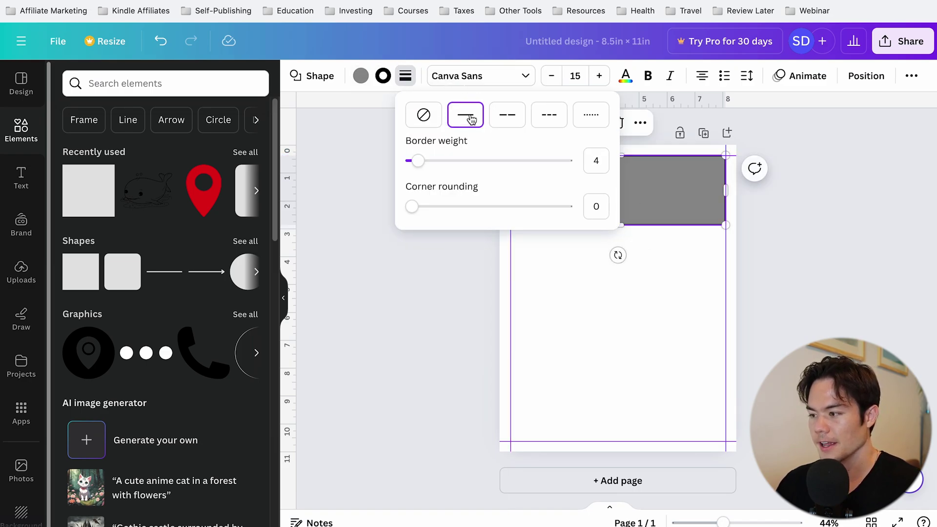
click(361, 78)
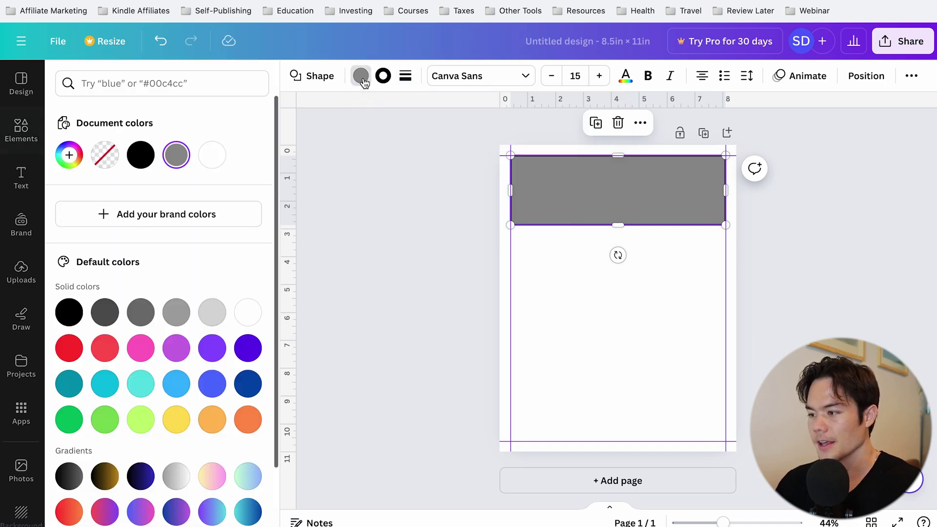
click(108, 155)
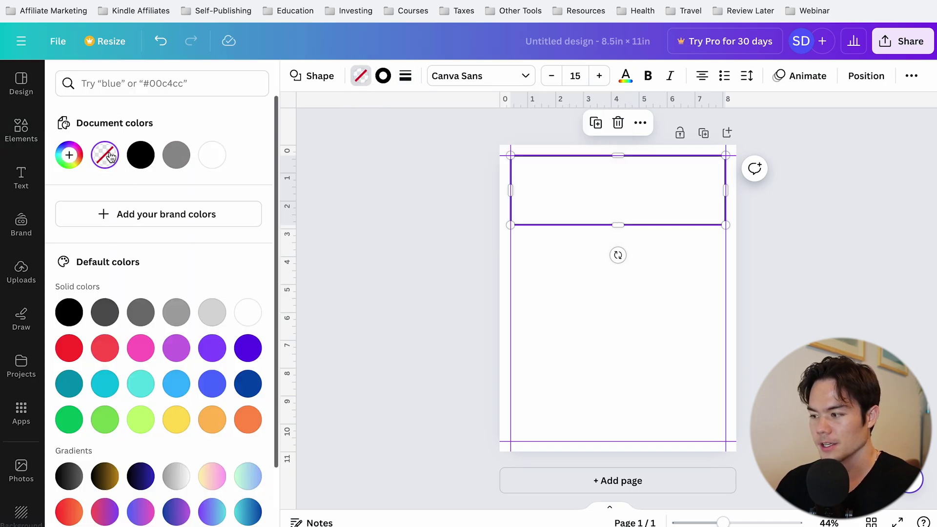
Thicken the header box's black outline to weight 7
click(591, 341)
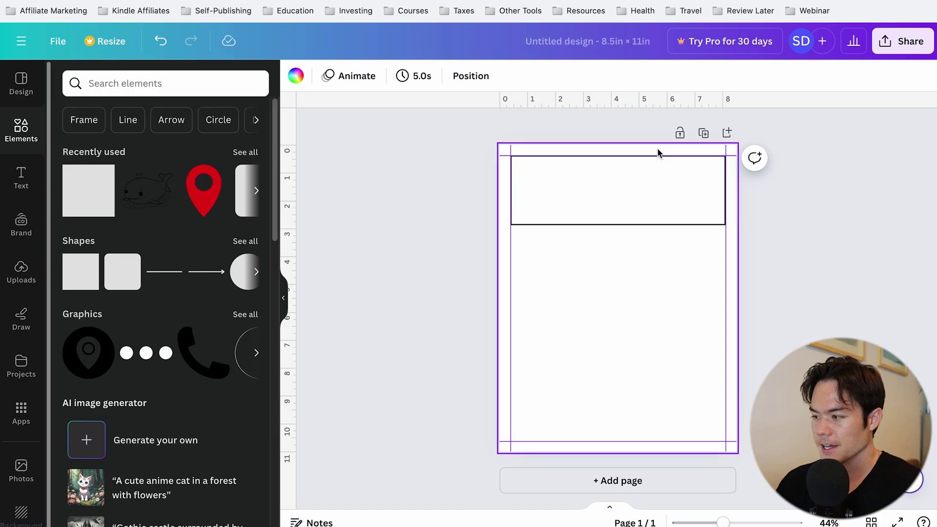
click(592, 195)
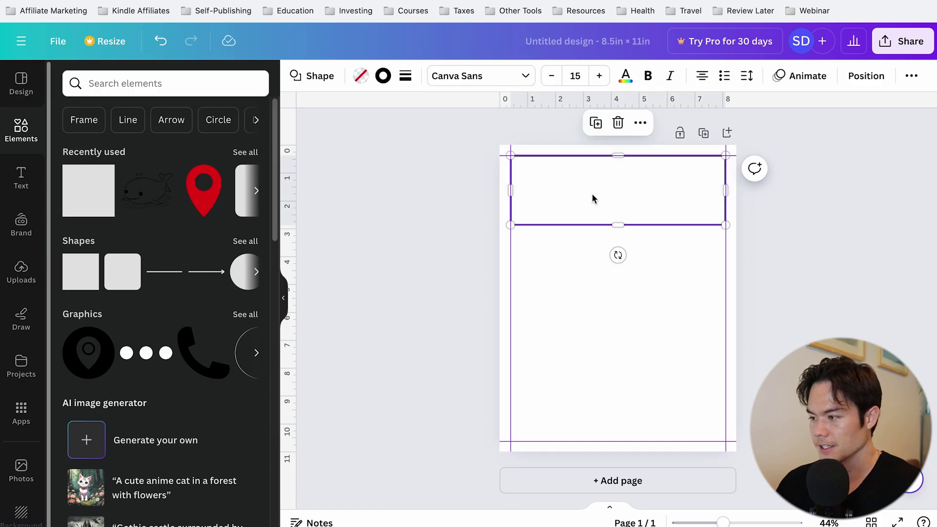
click(406, 77)
drag(418, 160, 414, 170)
click(525, 244)
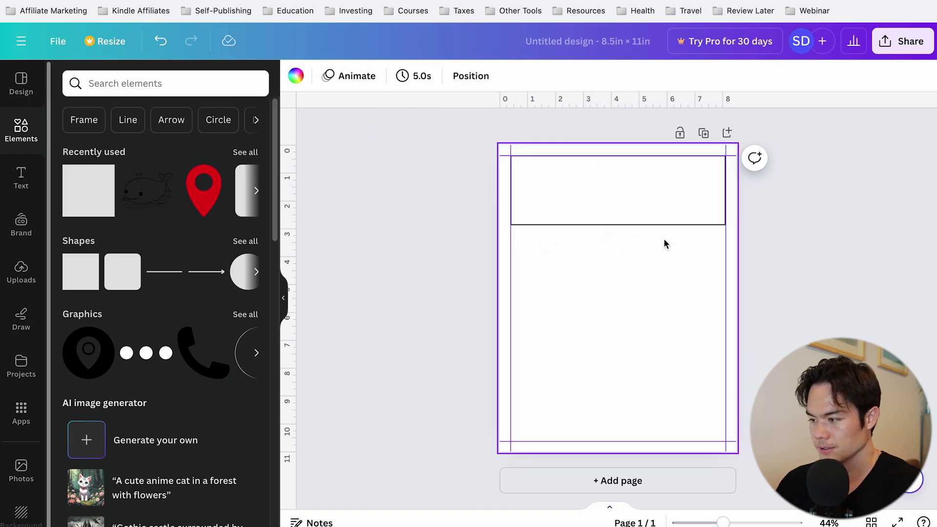
click(22, 181)
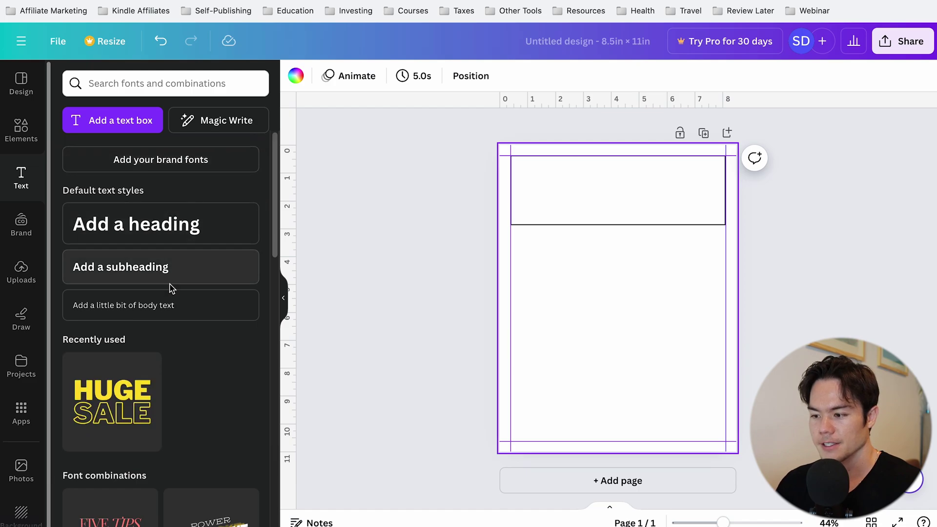
Add a text box reading 'A a' and move it into the header box
click(165, 302)
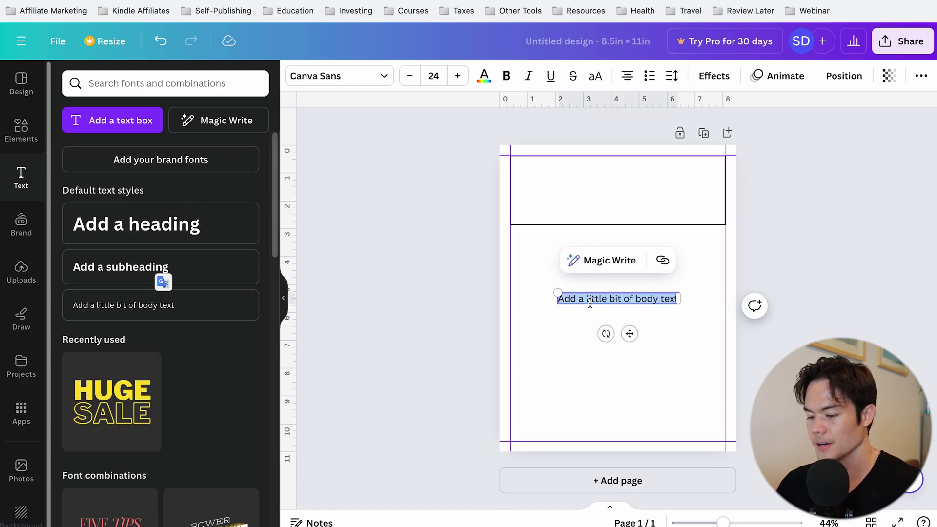
text(A a)
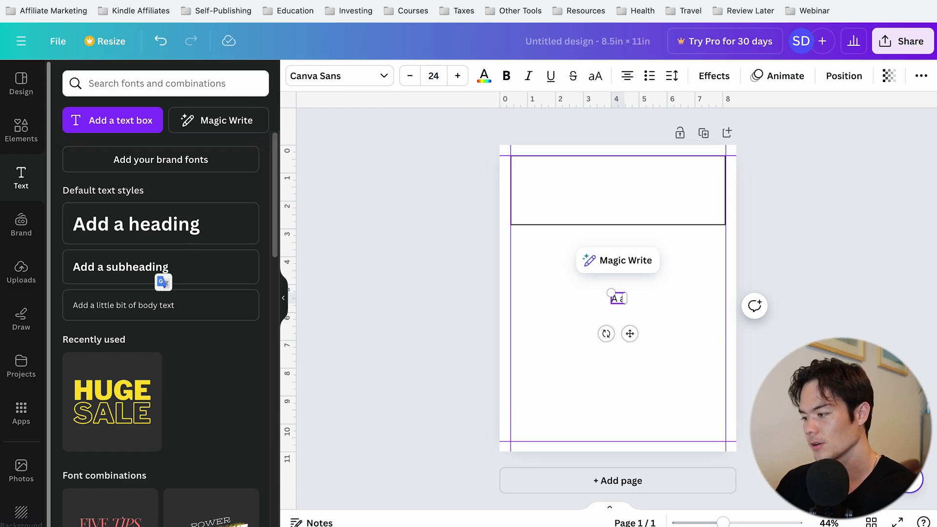
drag(617, 299, 617, 195)
Set the 'A a' text to font size 200 and centre it within the header
click(440, 77)
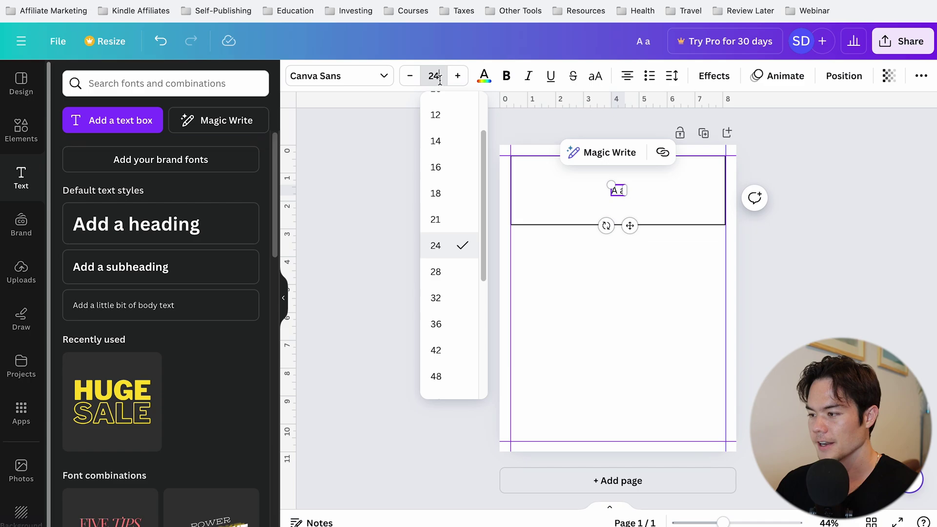
scroll(456, 323, down, 5)
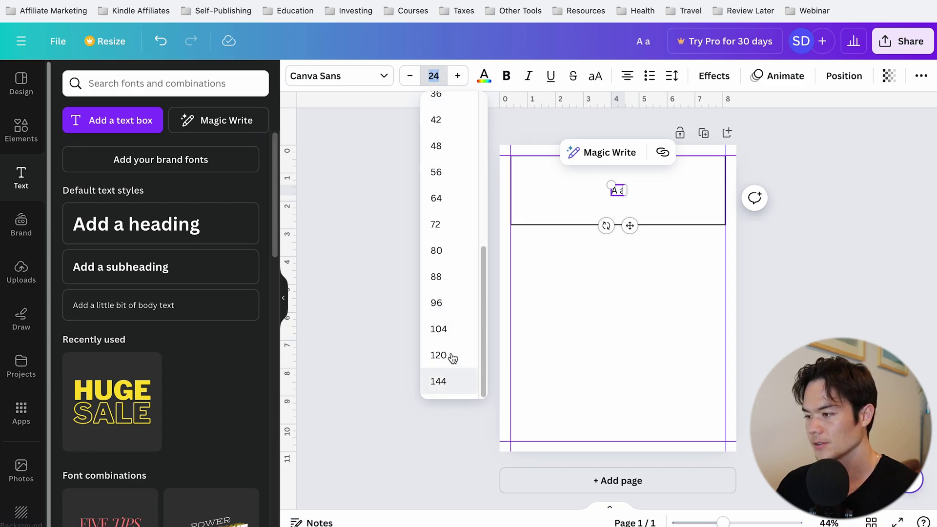
text(200)
key(Return)
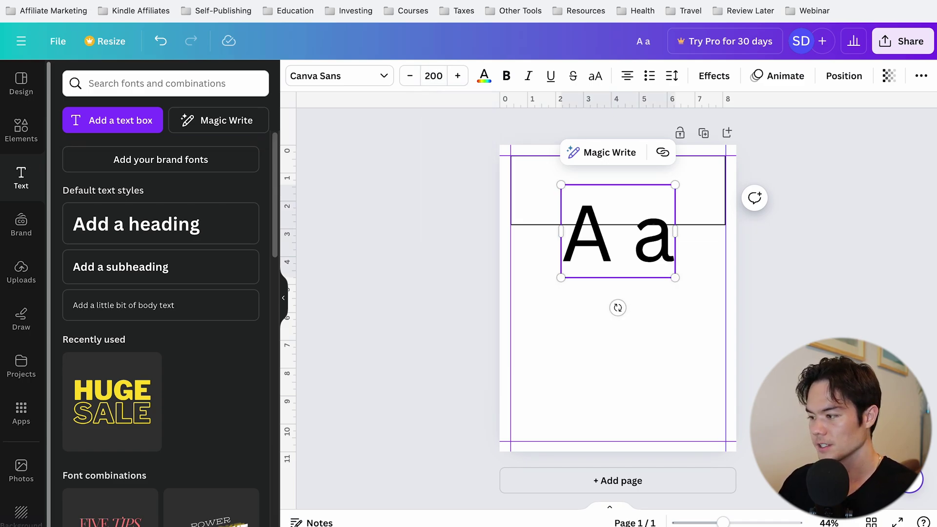
click(587, 351)
drag(613, 237, 613, 194)
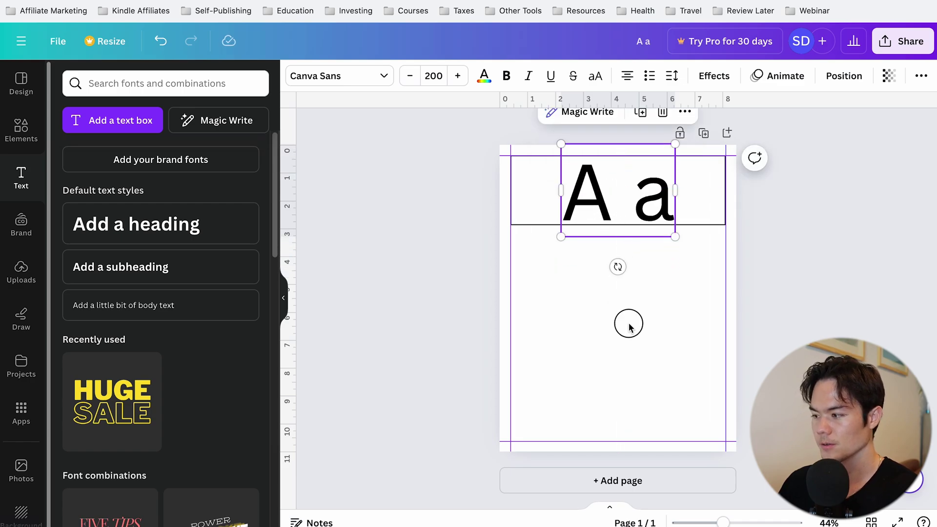
click(628, 326)
click(609, 219)
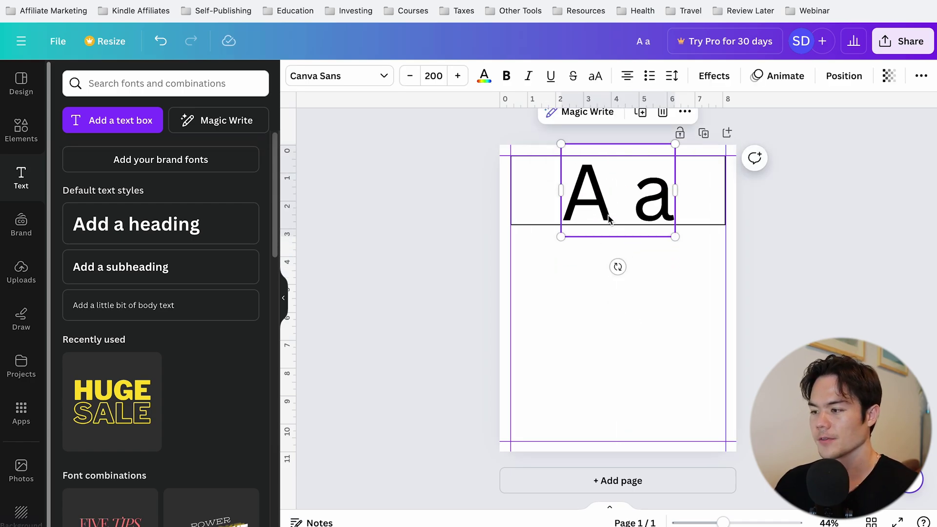
Change the 'A a' font to Canva Student Font and align it to the top margin guide
click(367, 83)
click(198, 113)
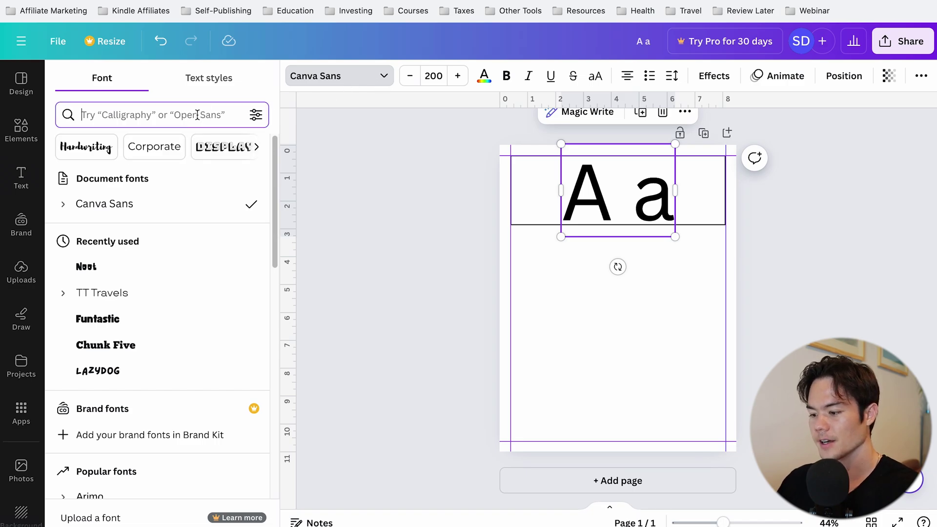
text(canva student)
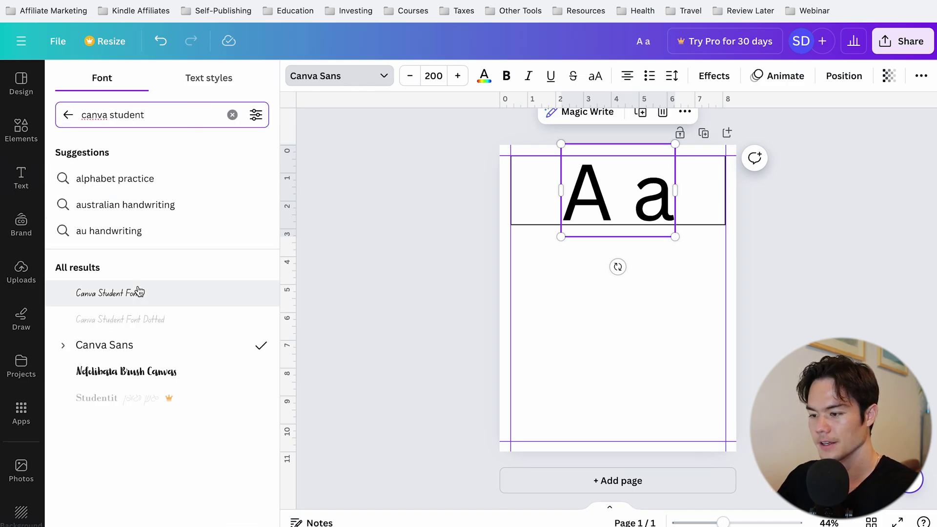
click(146, 293)
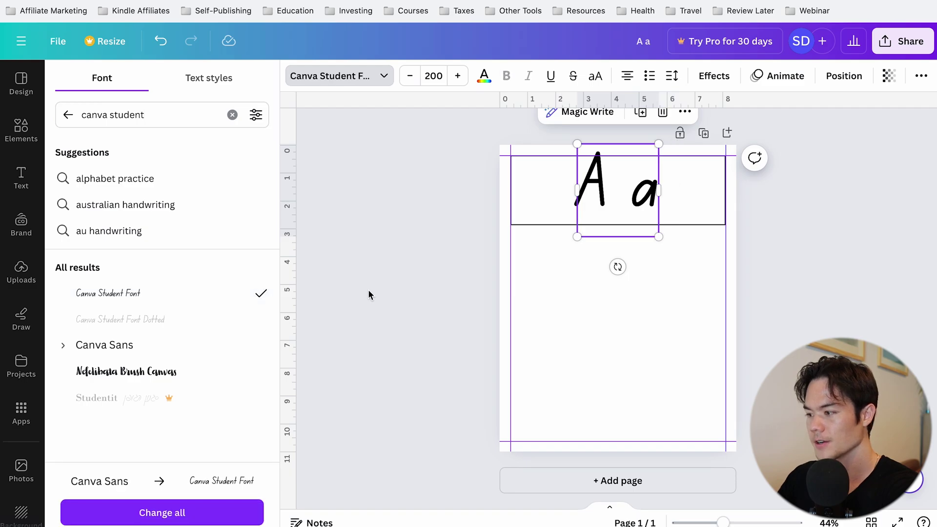
click(572, 326)
drag(619, 182, 594, 200)
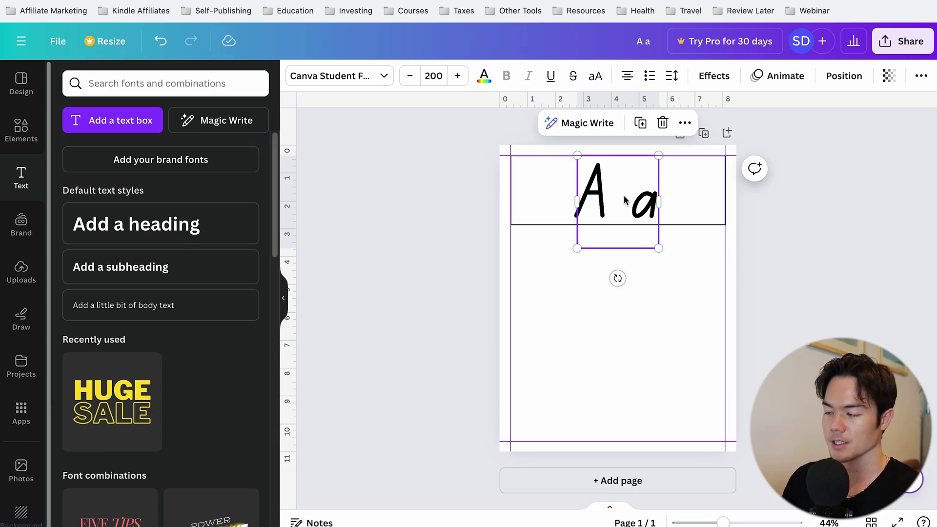
Tighten the letter spacing of 'A a' to about -72 so the letters sit closer
click(672, 78)
mouse_move(702, 129)
mouse_down()
mouse_move(688, 128)
mouse_move(694, 134)
mouse_up()
click(473, 212)
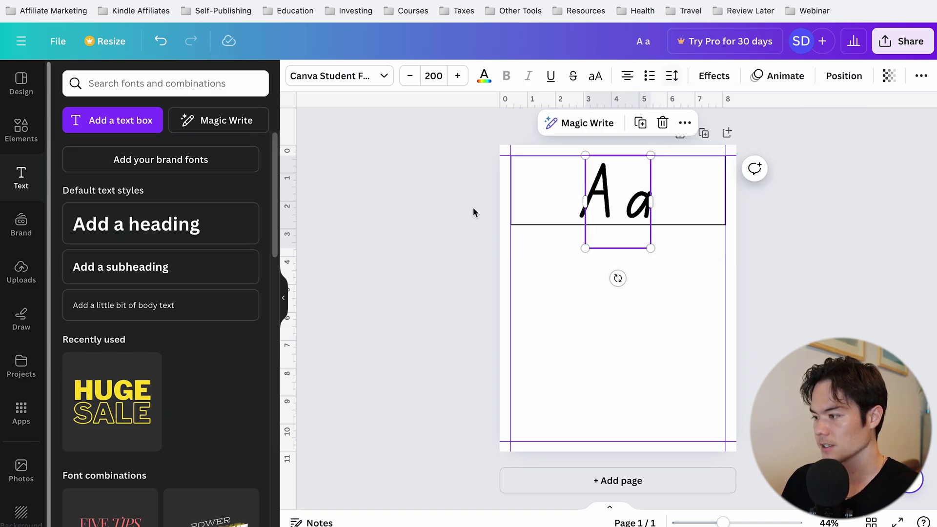
click(701, 265)
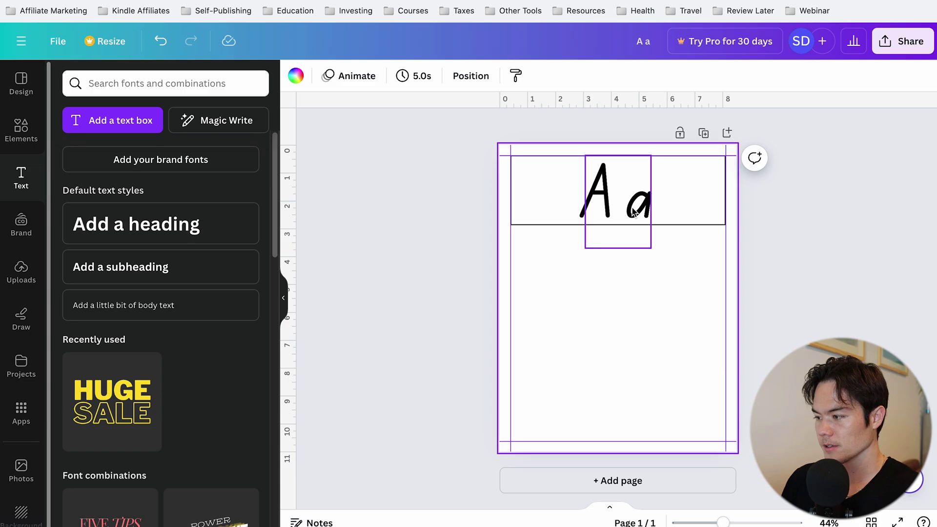
click(690, 278)
Search elements for 'arrow lines' and add a plain arrow line to the page
click(21, 129)
click(161, 85)
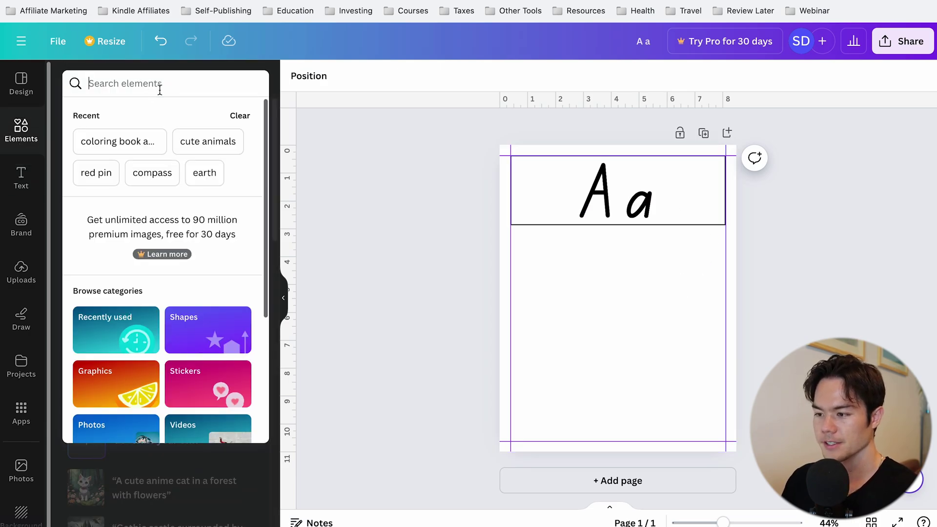
text(arrow lines)
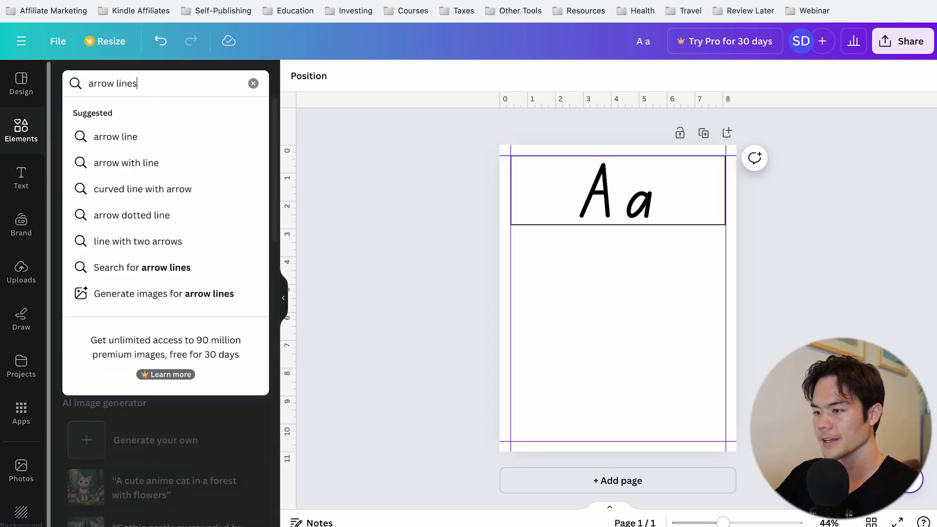
key(Return)
click(256, 303)
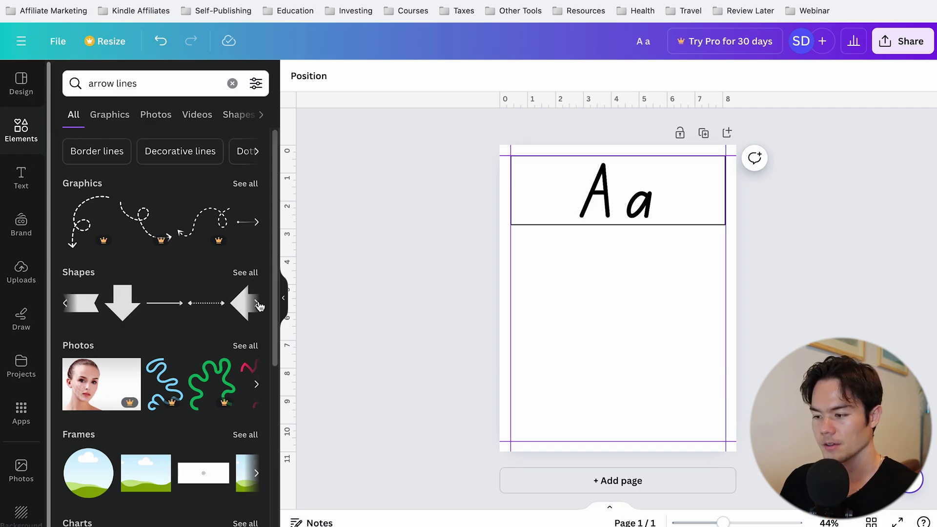
click(166, 303)
Move and rotate the arrow line to follow a stroke of the header's A
click(686, 283)
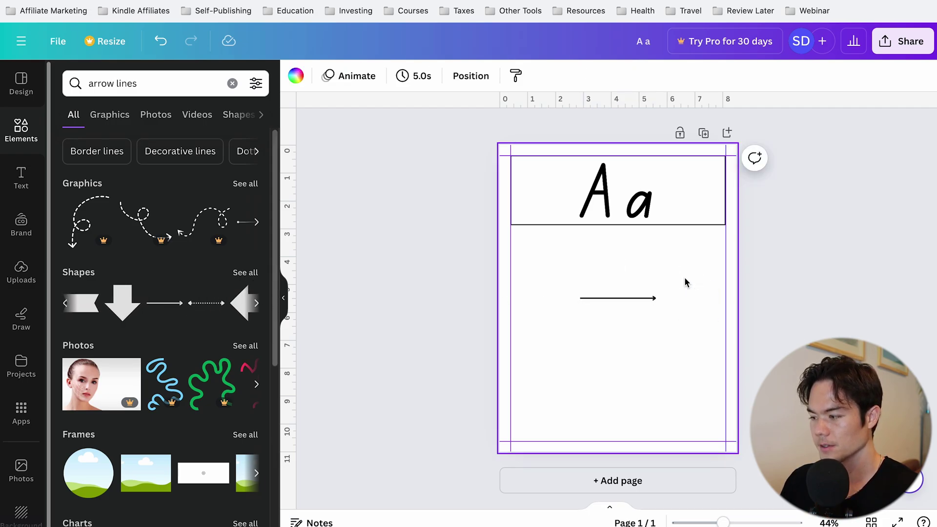
drag(654, 298, 652, 248)
drag(613, 272, 585, 231)
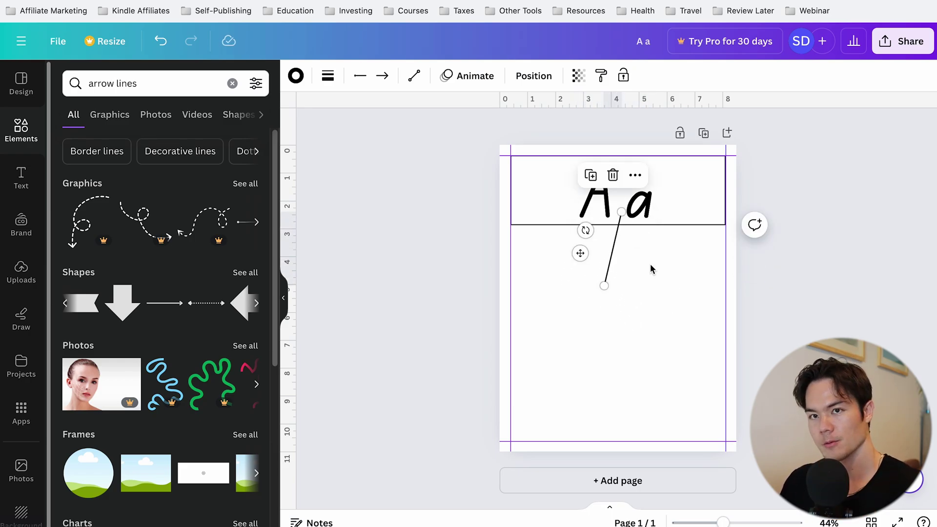
click(650, 269)
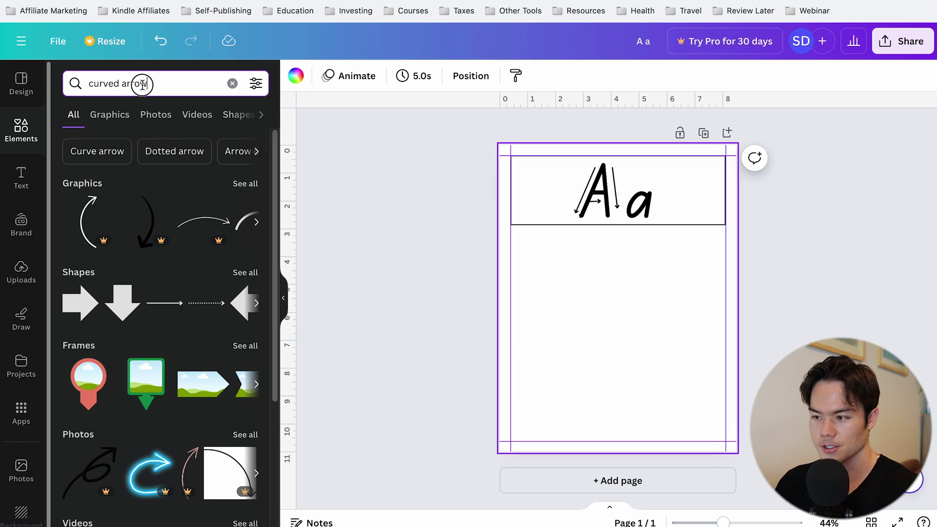
Add a black curved arrow graphic, then rotate, shrink and move it onto the header's a
drag(142, 83, 84, 86)
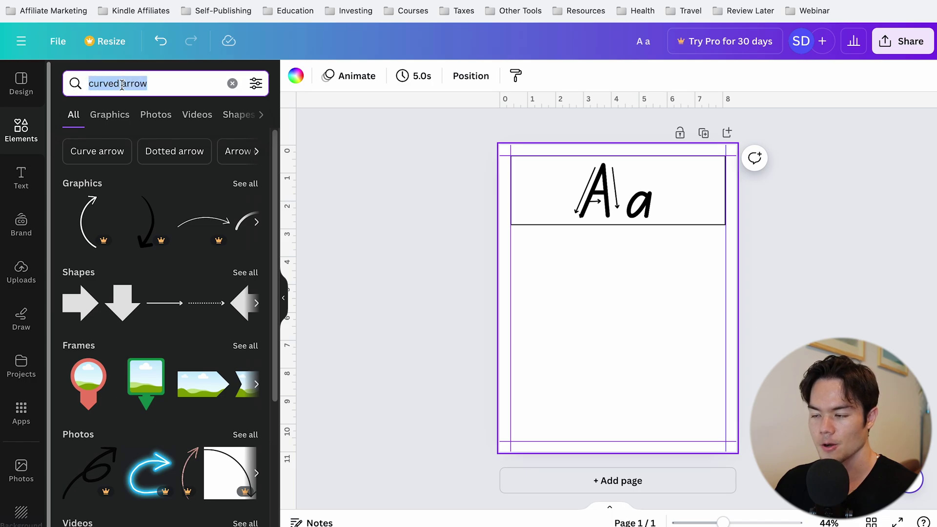
click(110, 115)
click(158, 249)
drag(617, 366, 634, 247)
drag(636, 302, 653, 234)
drag(684, 265, 658, 210)
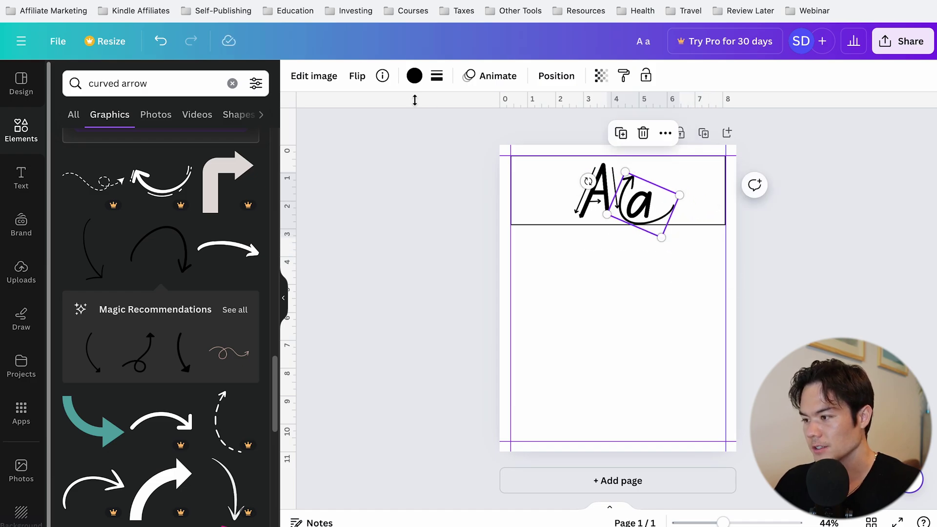
Flip the curved arrow vertically, rotate it to about 14°, and check the stem arrow line
click(360, 82)
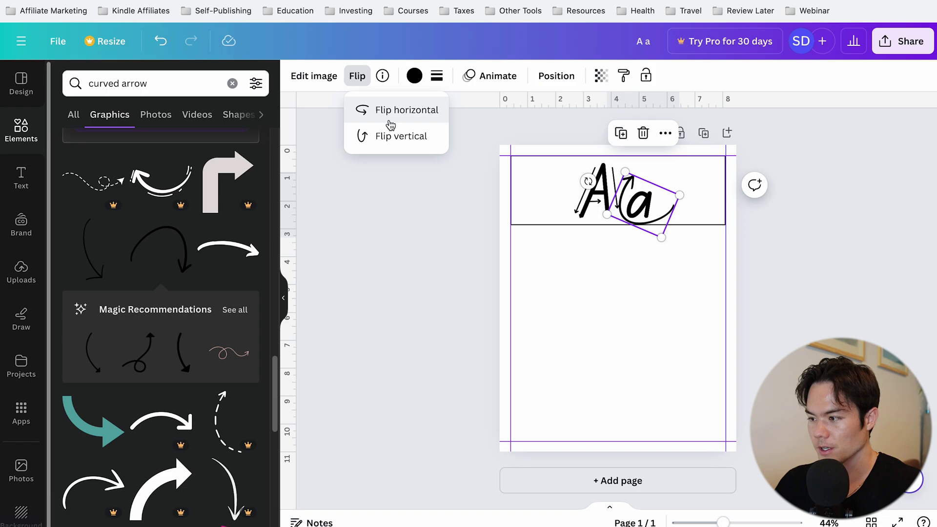
click(389, 137)
click(663, 274)
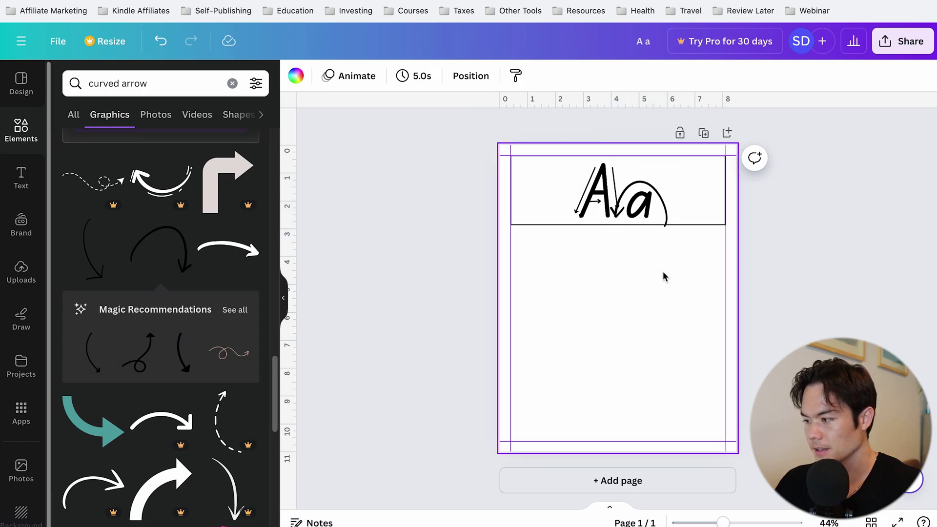
click(638, 209)
drag(638, 209, 665, 207)
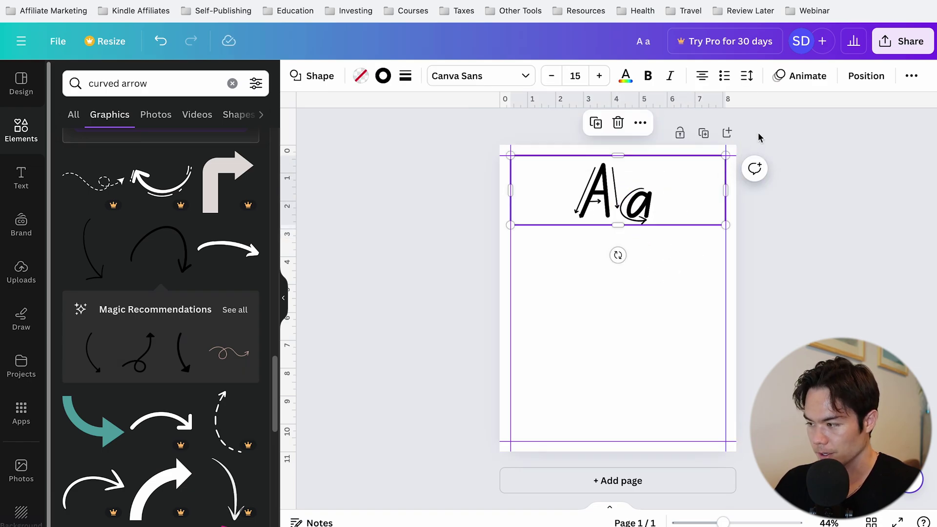
click(615, 183)
click(668, 295)
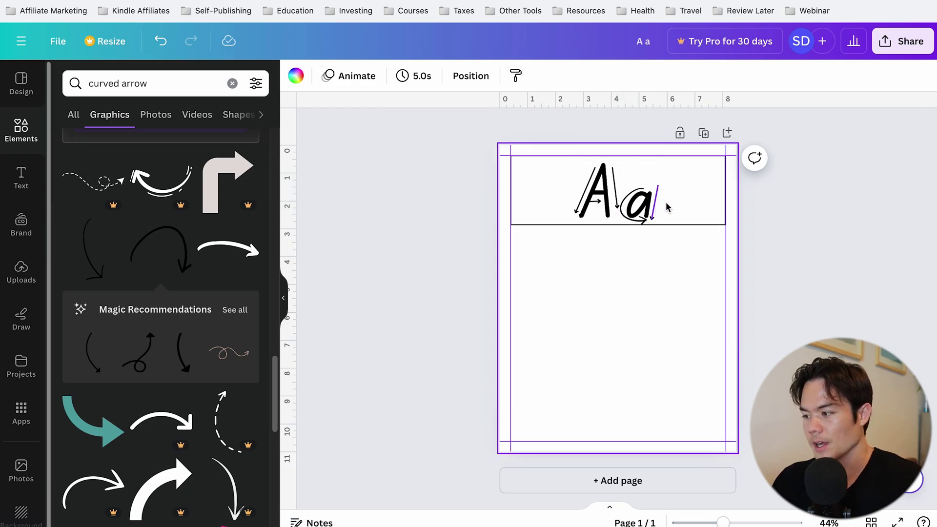
click(614, 183)
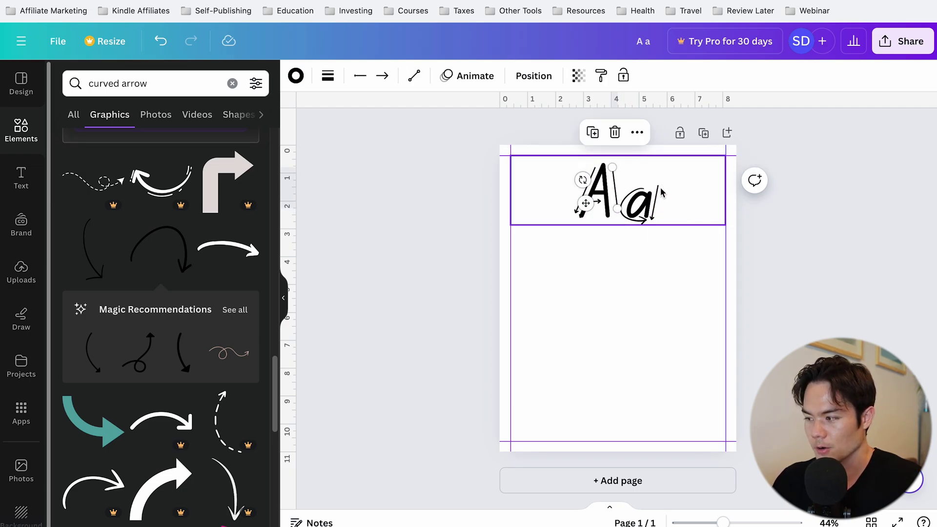
click(593, 311)
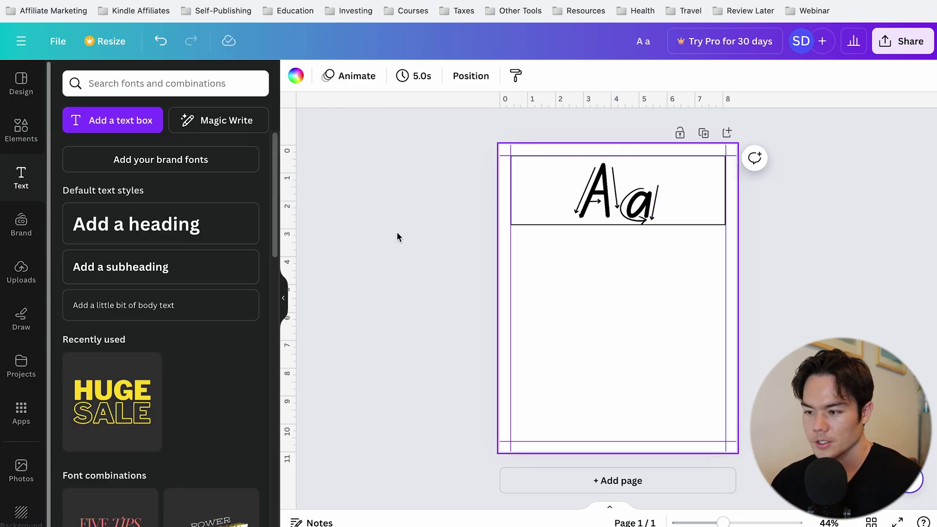
Add a small body text box for the stroke numbers and enlarge its font
click(194, 305)
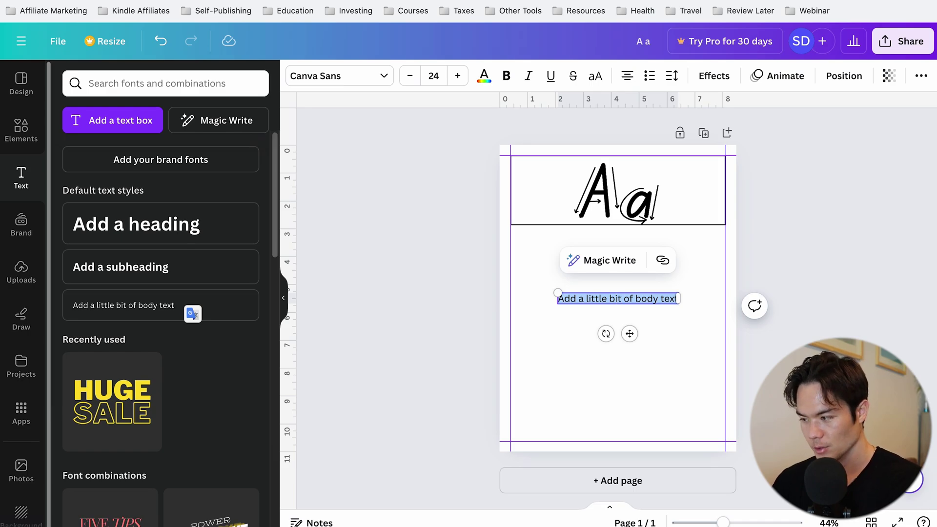
key(BackSpace)
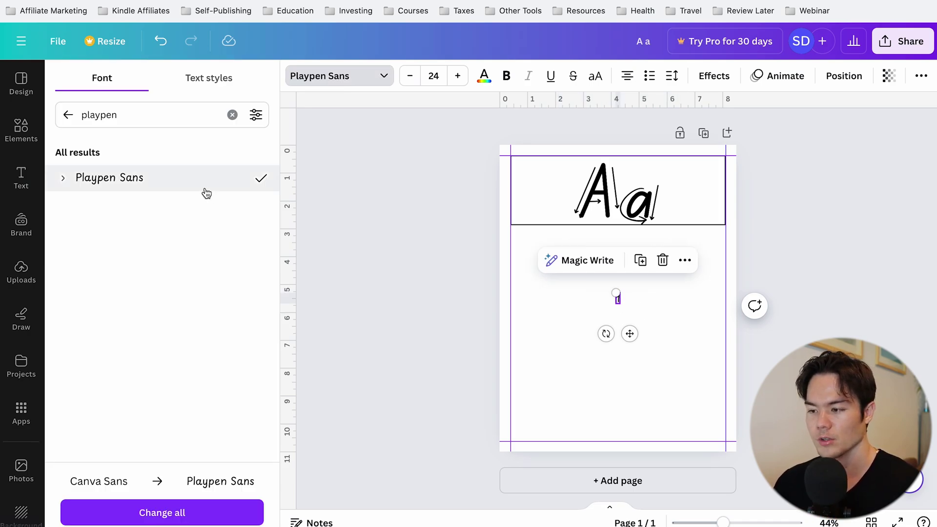
click(457, 76)
click(458, 75)
click(457, 75)
click(457, 76)
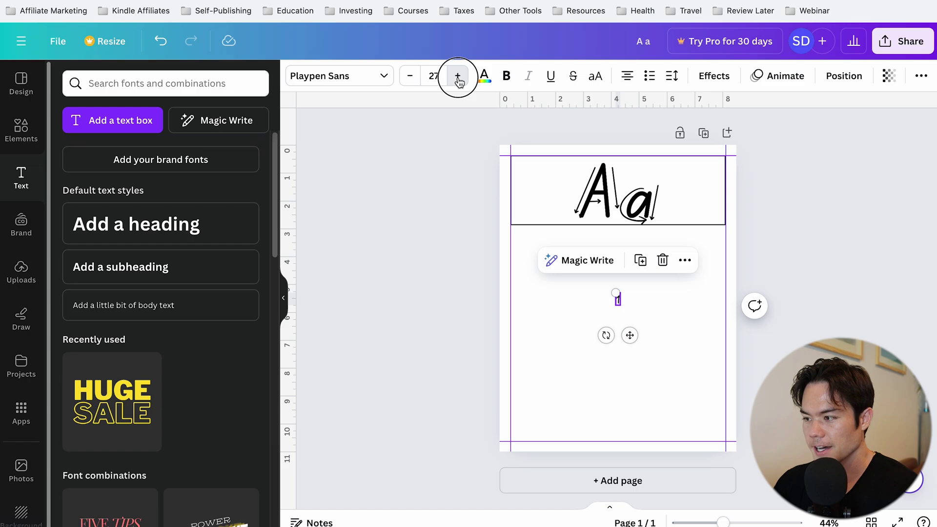
click(457, 76)
click(457, 76)
click(457, 76)
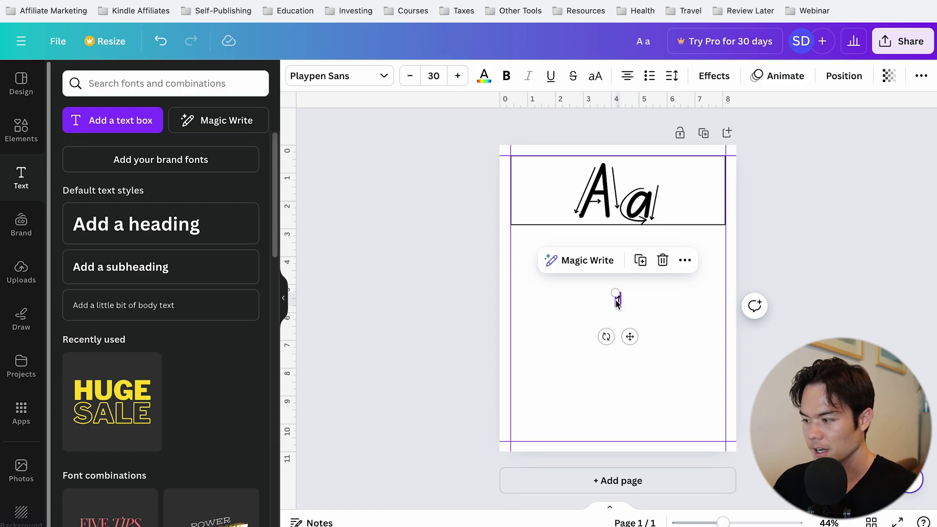
text(a)
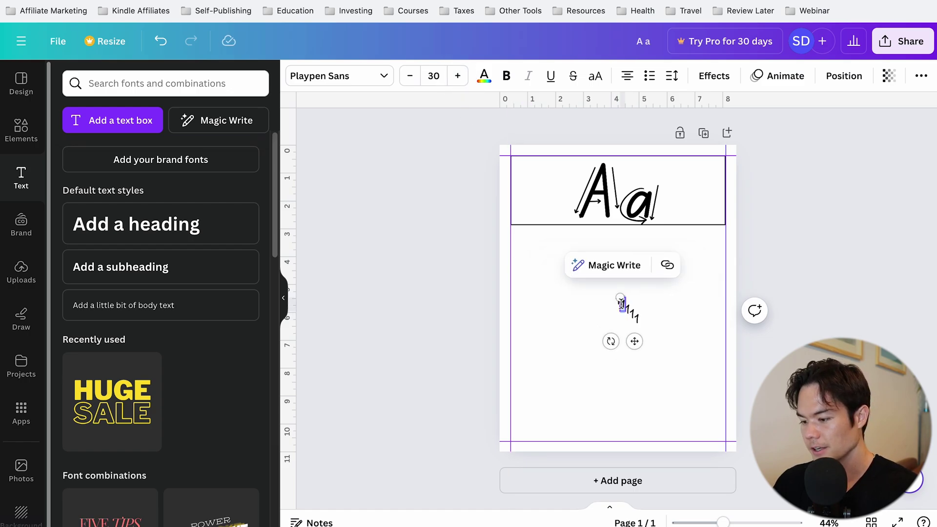
click(645, 310)
click(628, 311)
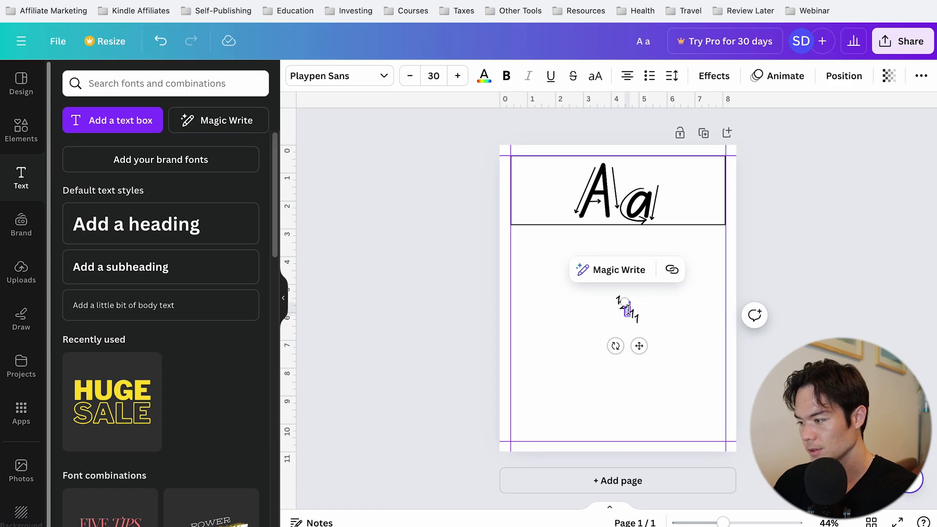
drag(643, 322, 631, 314)
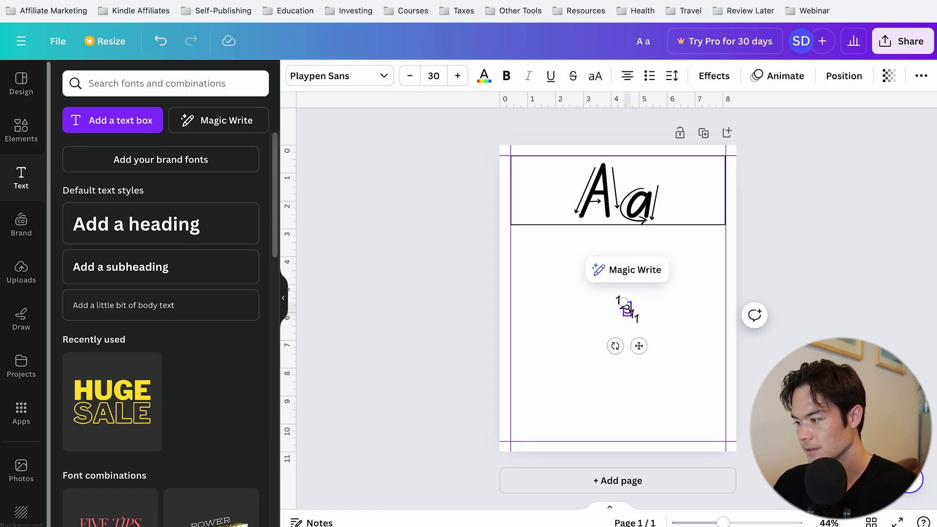
click(614, 309)
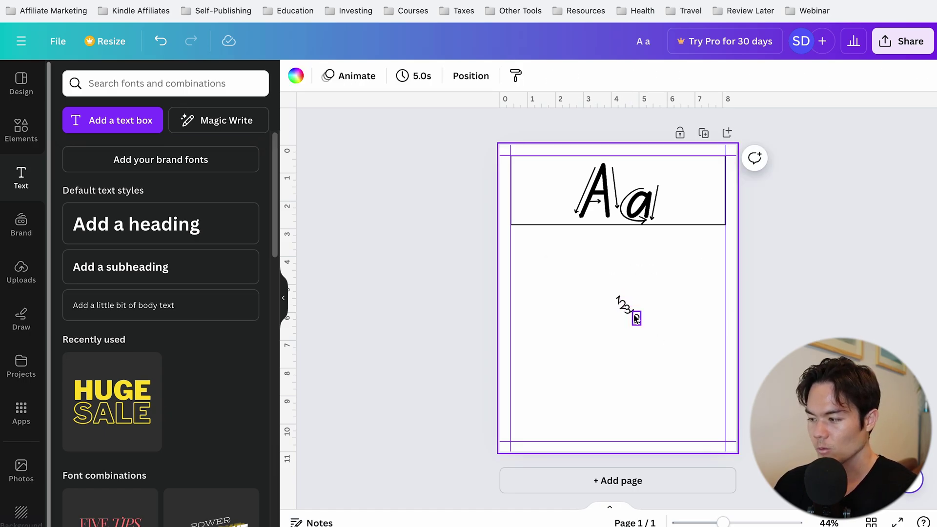
Place stroke numbers 1, 2 and 3 around the big A
click(620, 303)
drag(617, 303, 586, 174)
click(590, 314)
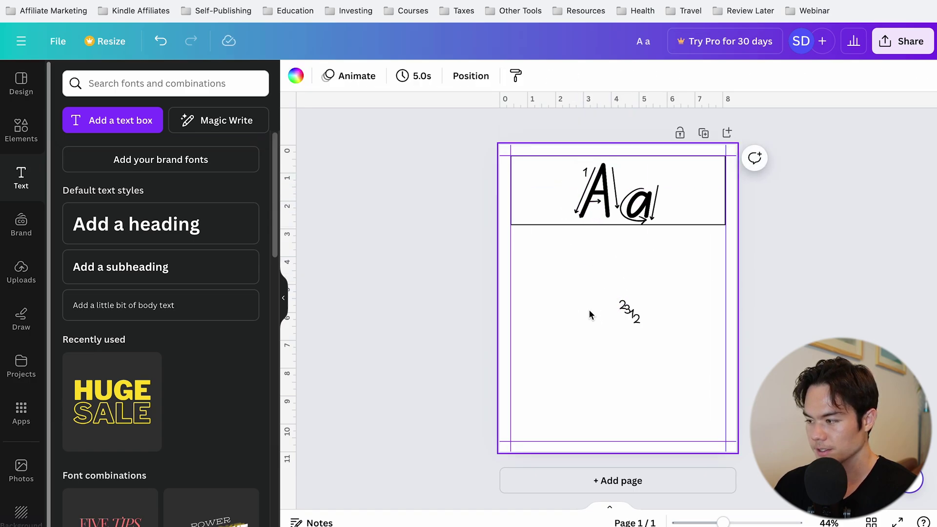
click(621, 304)
drag(621, 304, 619, 178)
click(575, 279)
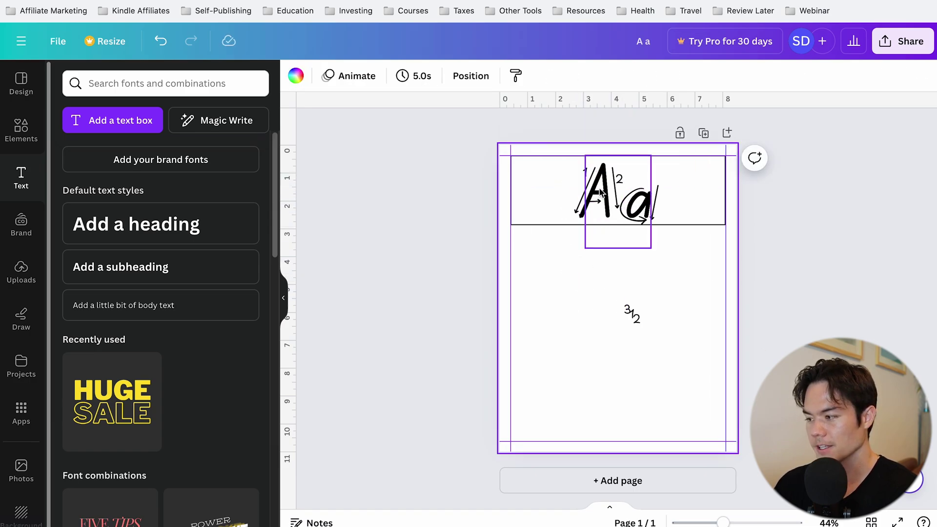
click(628, 311)
drag(628, 311, 597, 212)
click(583, 293)
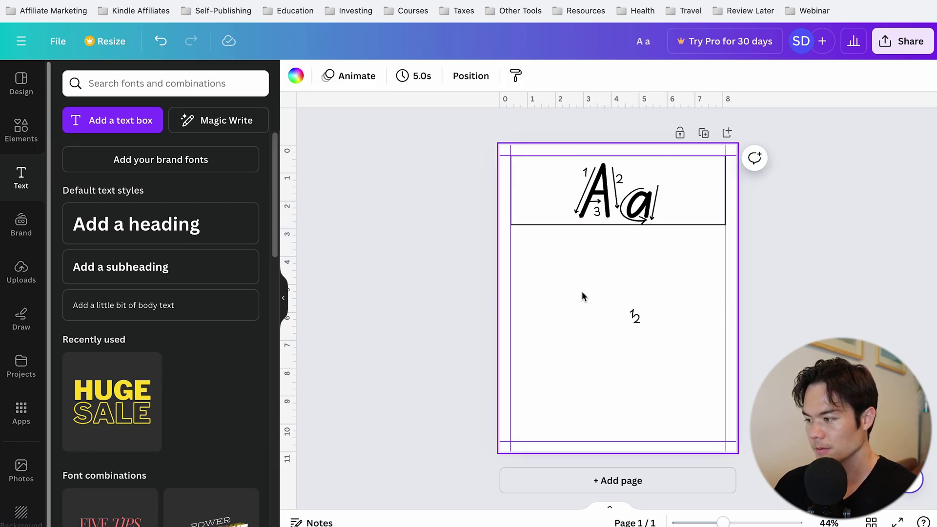
Place stroke numbers 1 and 2 beside the small a
click(633, 317)
click(625, 319)
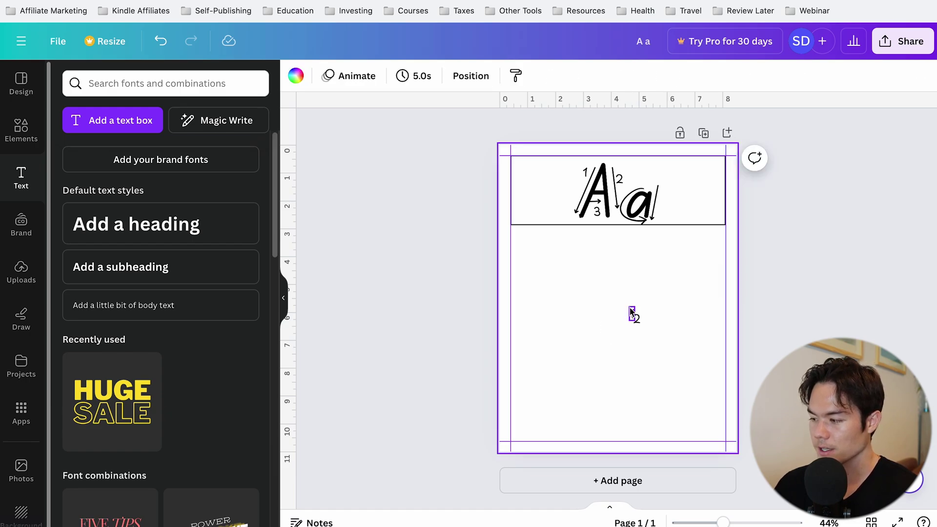
click(631, 313)
drag(630, 307, 630, 177)
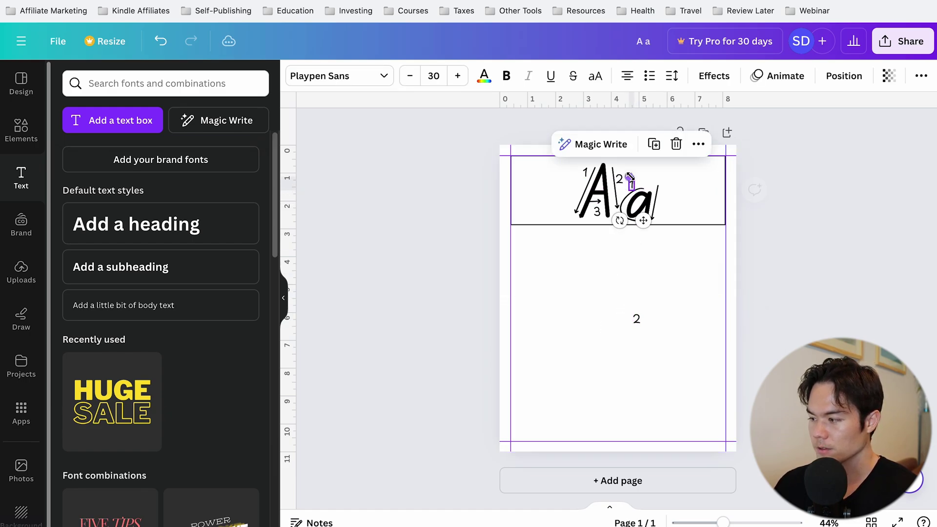
click(636, 318)
drag(635, 318, 660, 212)
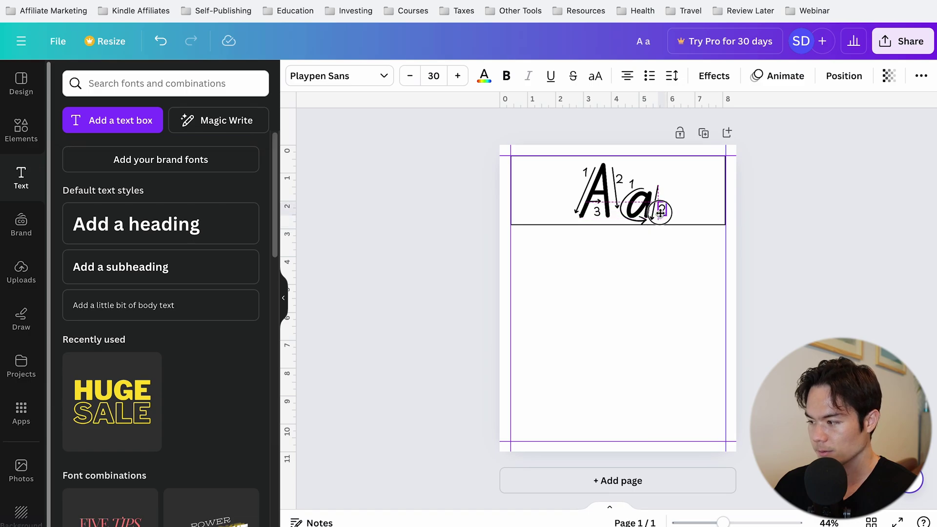
click(623, 309)
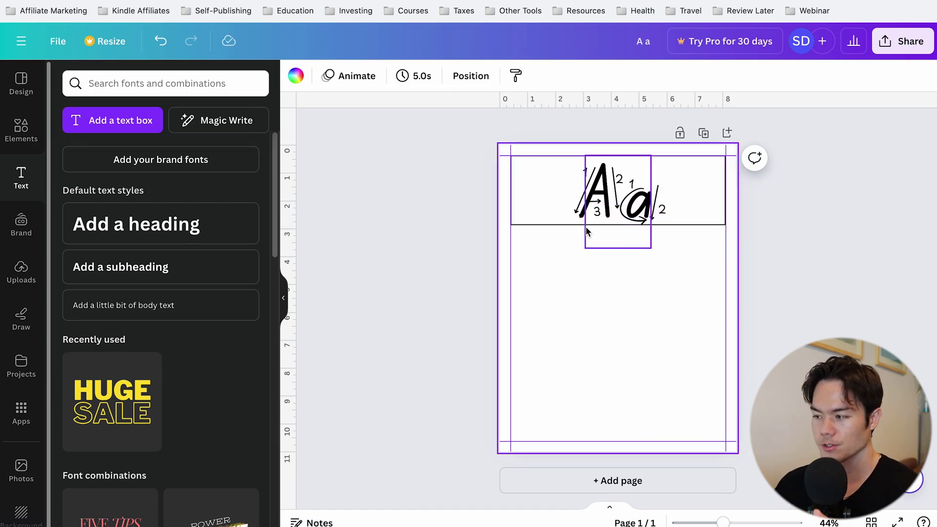
Search Elements for 'black and white illustration apple'
click(21, 130)
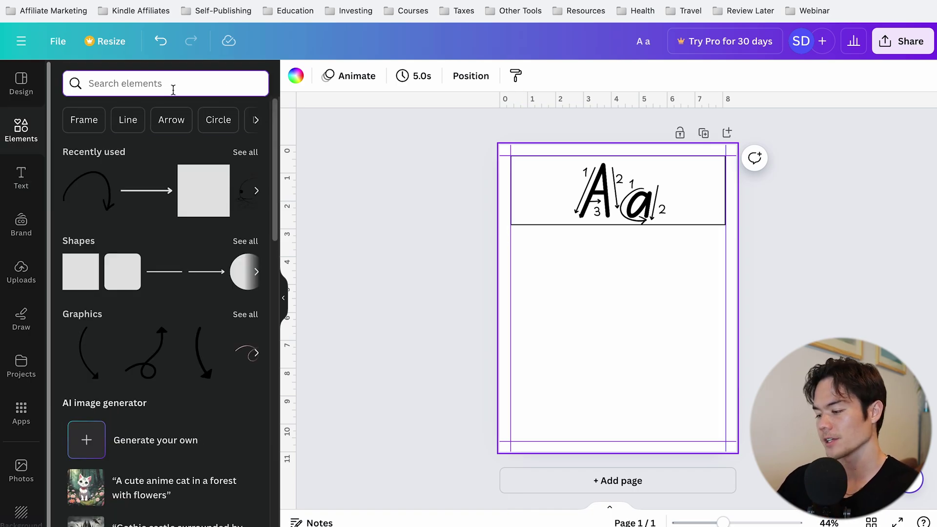
click(174, 90)
text(apple)
click(91, 86)
text(black and white illustration)
key(Return)
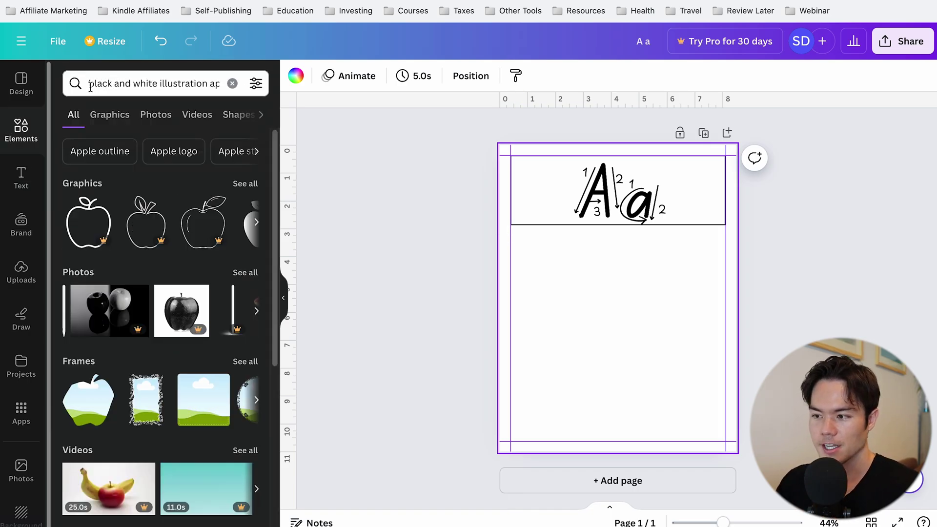
Add the black outline apple graphic, shrink it, and place it at the header's left
drag(91, 86, 204, 83)
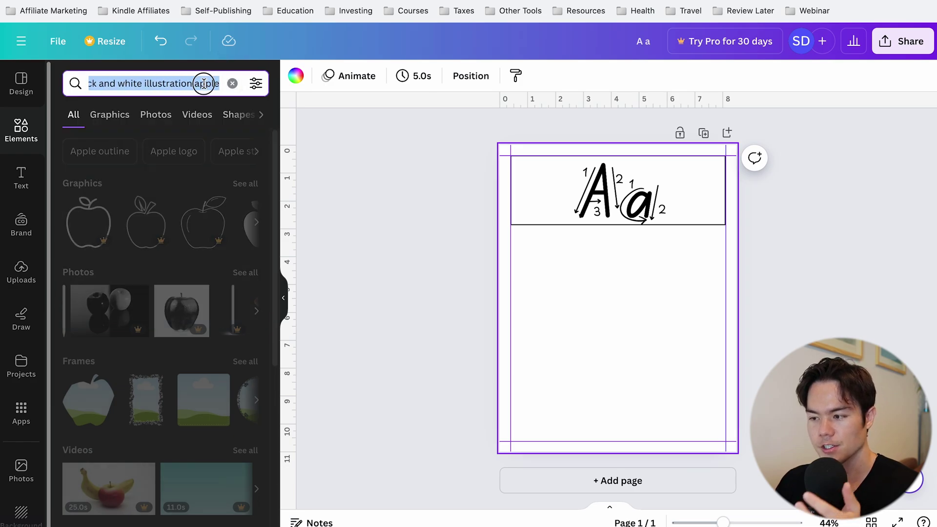
click(109, 114)
scroll(240, 300, down, 3)
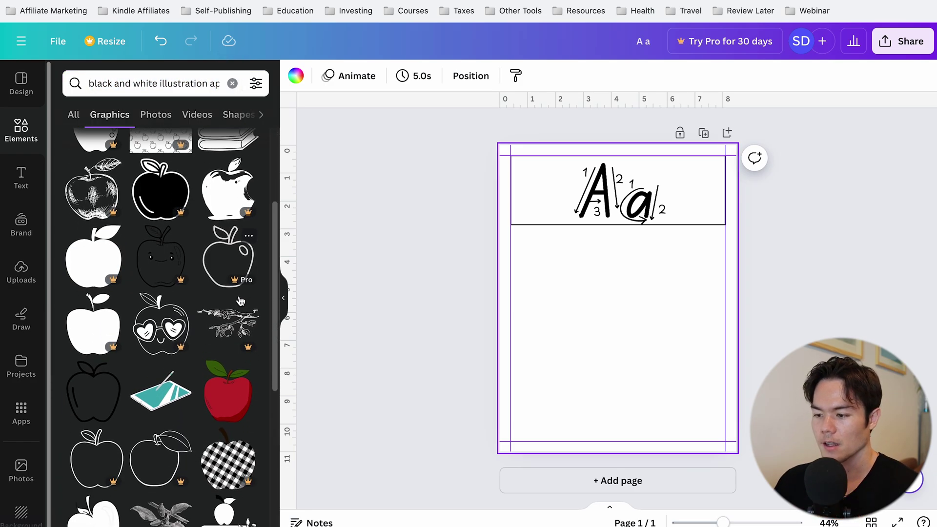
scroll(240, 301, down, 2)
click(91, 336)
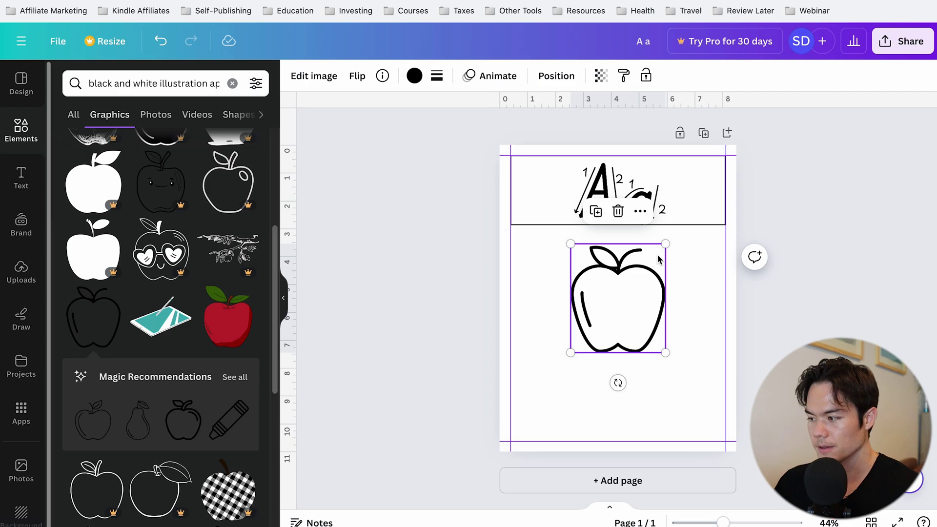
drag(666, 244, 628, 286)
drag(606, 326, 547, 198)
Change the graphics search from 'apple' to 'art' to find the ant
double_click(214, 83)
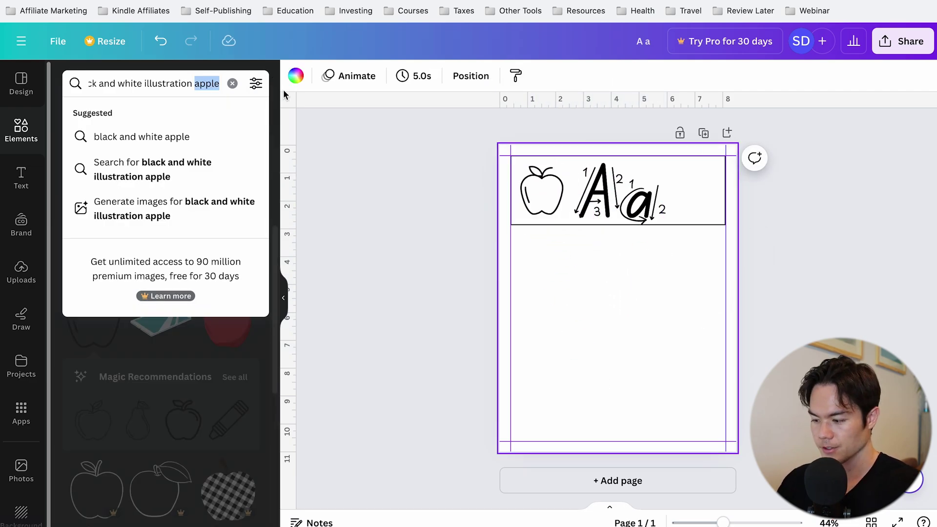
text(art)
key(Return)
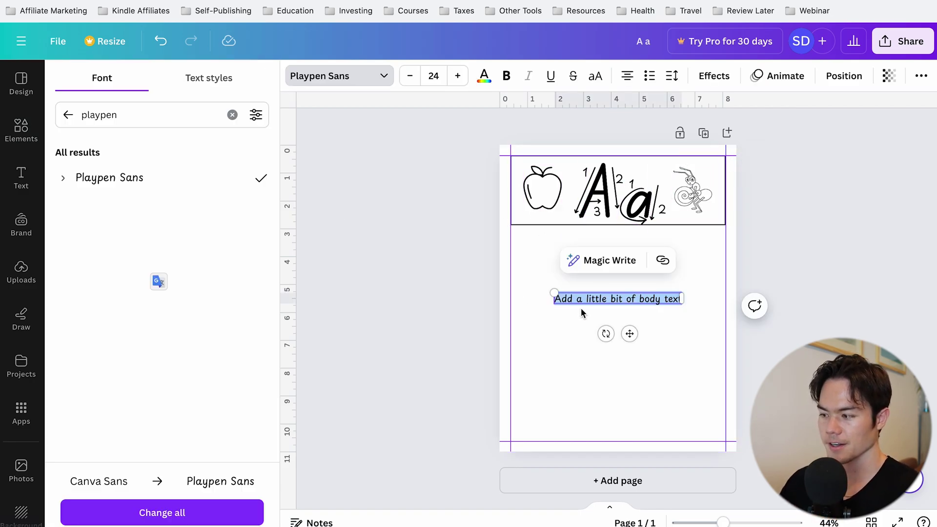
Type an 'apple' label, copy it as 'ant', and move 'apple' under the apple picture
text(apple)
click(573, 303)
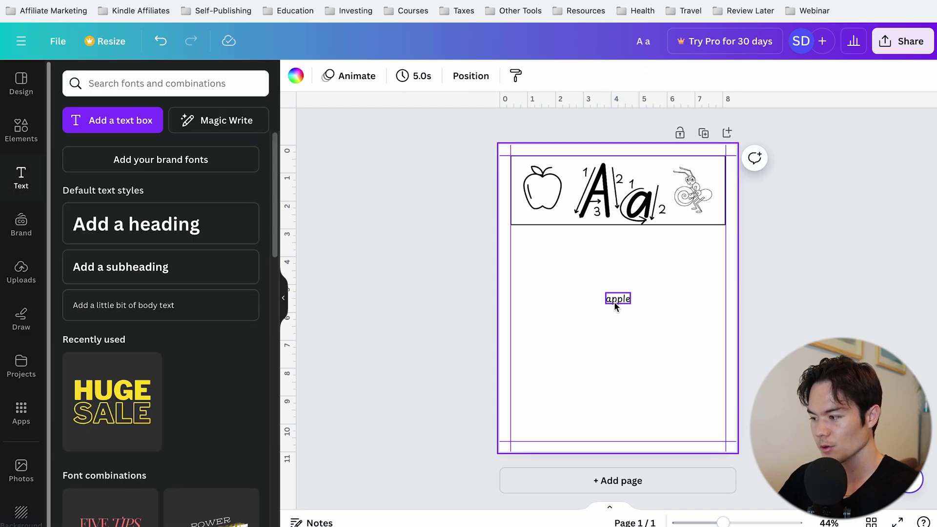
click(625, 301)
drag(626, 303, 666, 308)
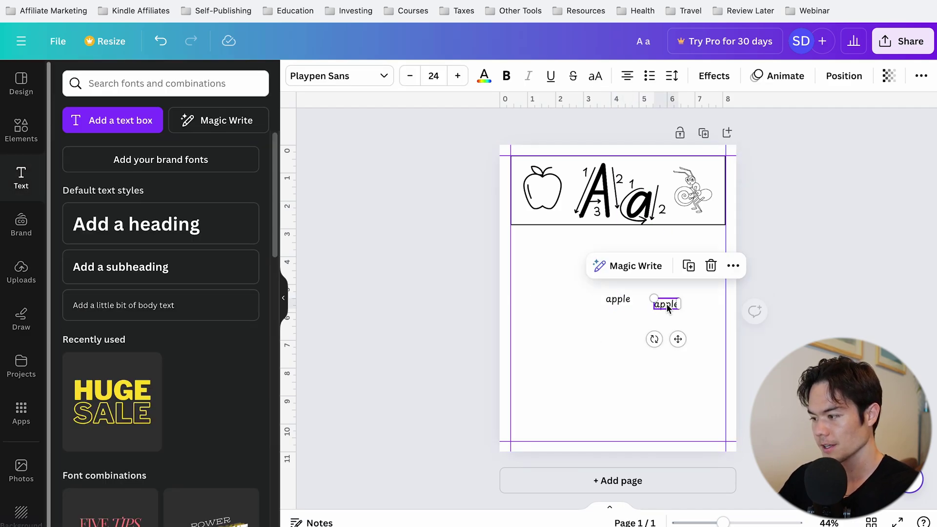
double_click(667, 305)
text(ant)
click(706, 301)
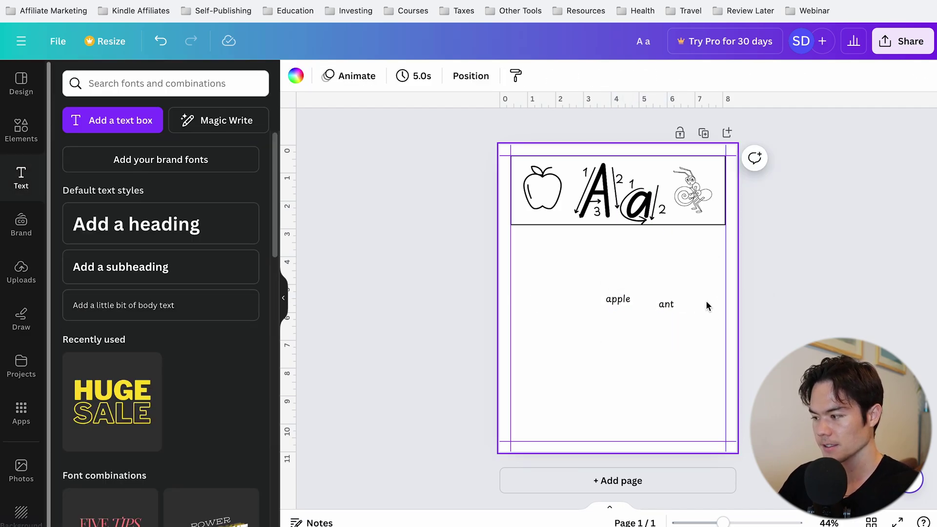
drag(619, 303, 536, 218)
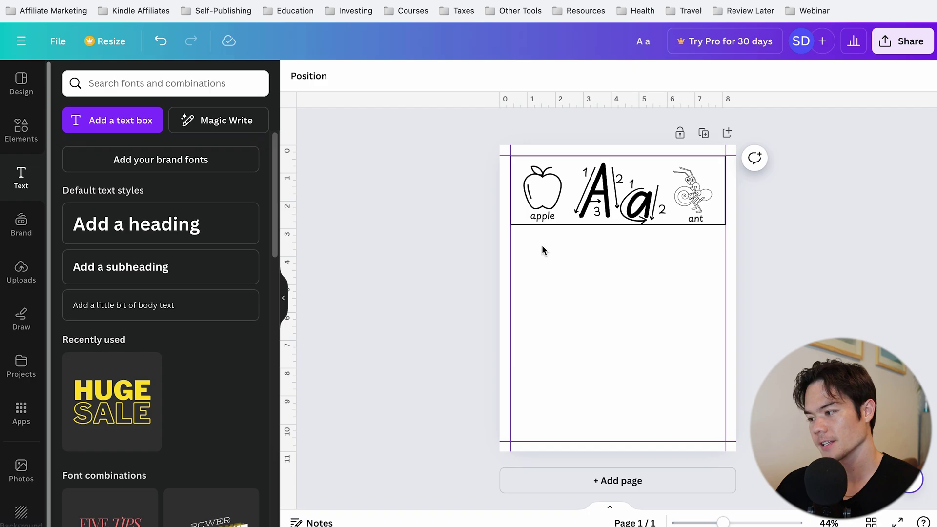
Search Elements for 'line' and place a solid straight line below the header at the left margin
click(34, 142)
click(171, 79)
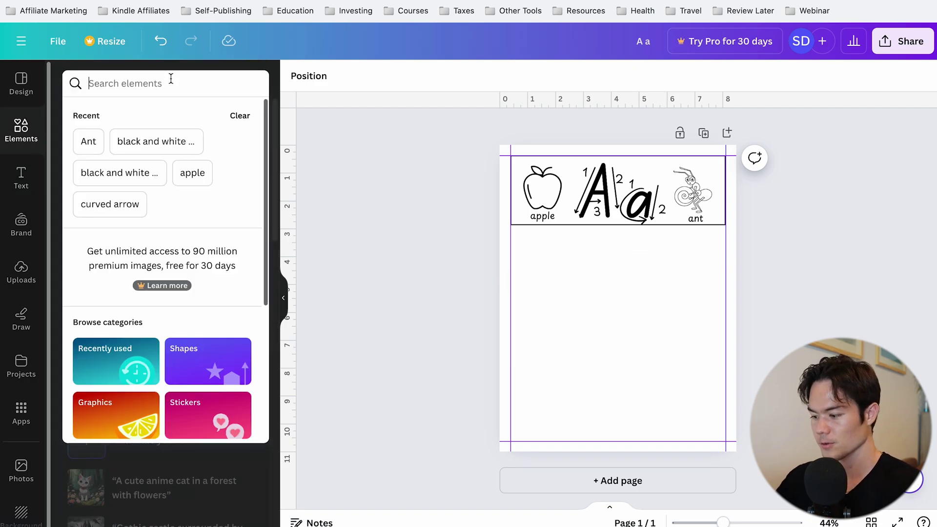
text(line)
key(Return)
click(173, 293)
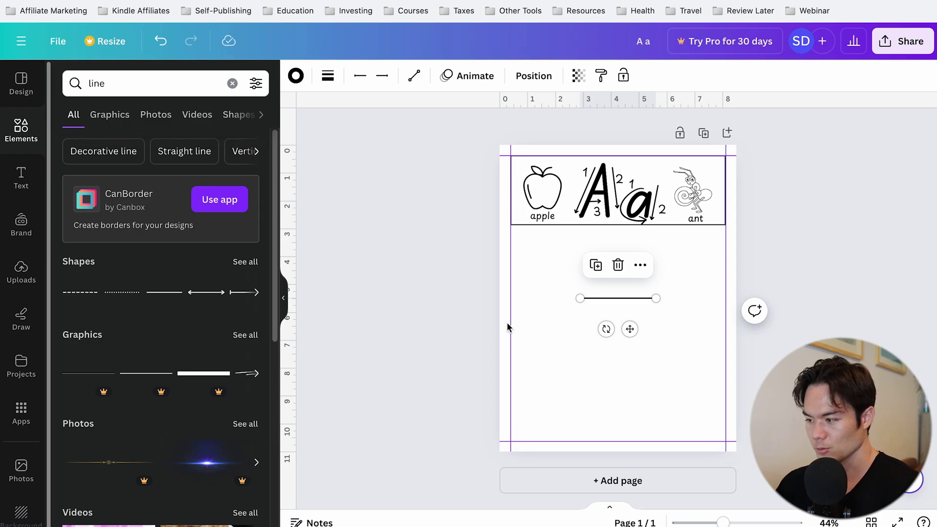
drag(611, 299, 726, 248)
key(Escape)
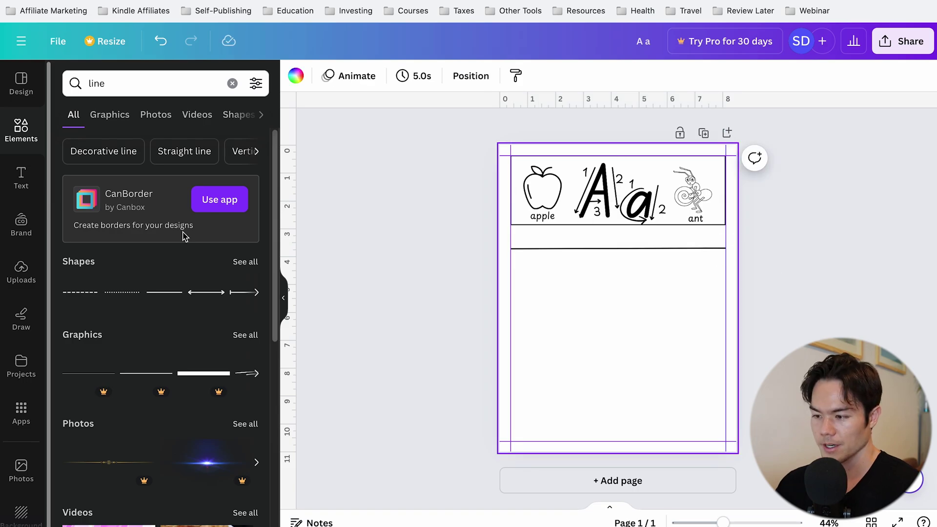
Add a dotted line under the solid one, stretch it to the right margin, and colour it dark grey
click(118, 295)
drag(607, 298, 538, 265)
drag(588, 264, 726, 265)
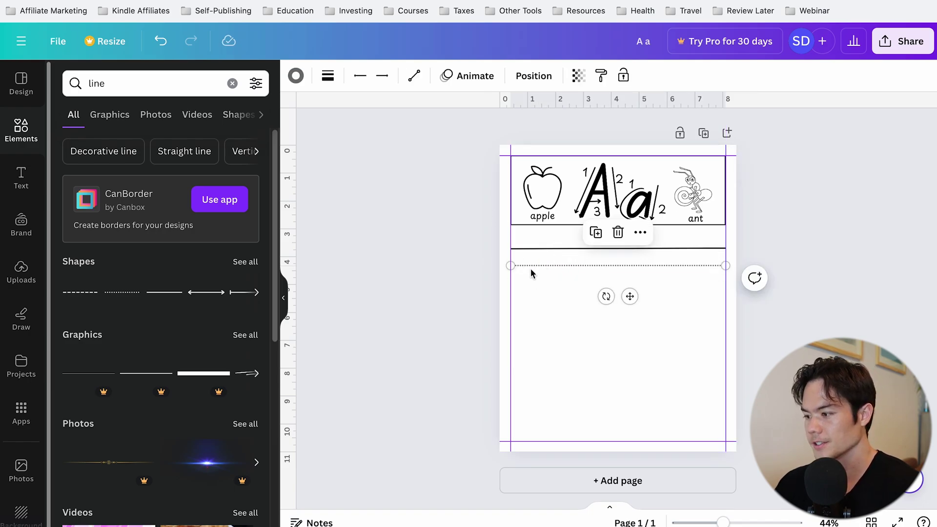
click(296, 77)
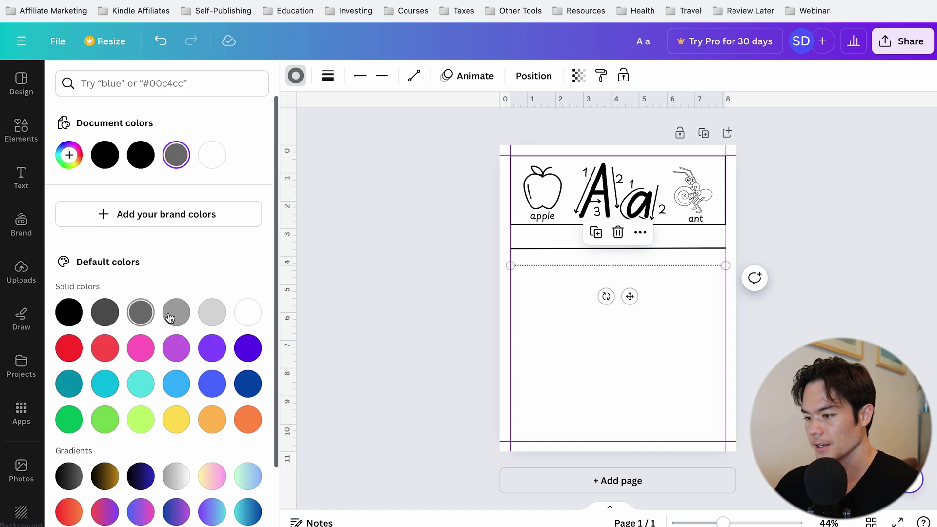
click(209, 315)
click(117, 315)
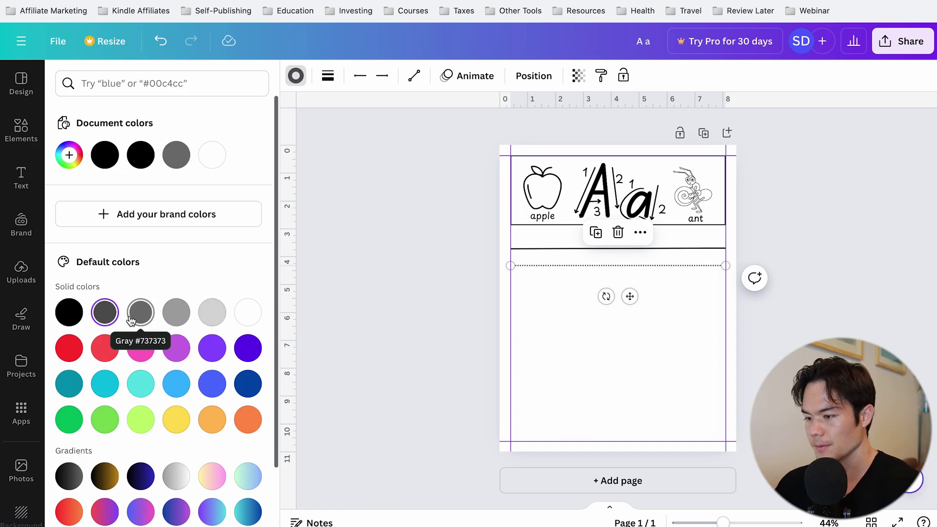
click(140, 315)
click(112, 320)
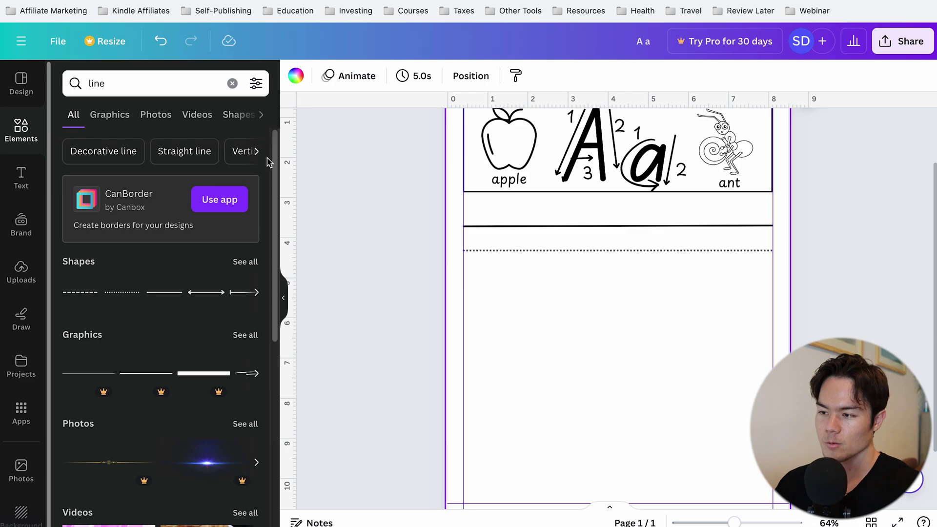
click(89, 84)
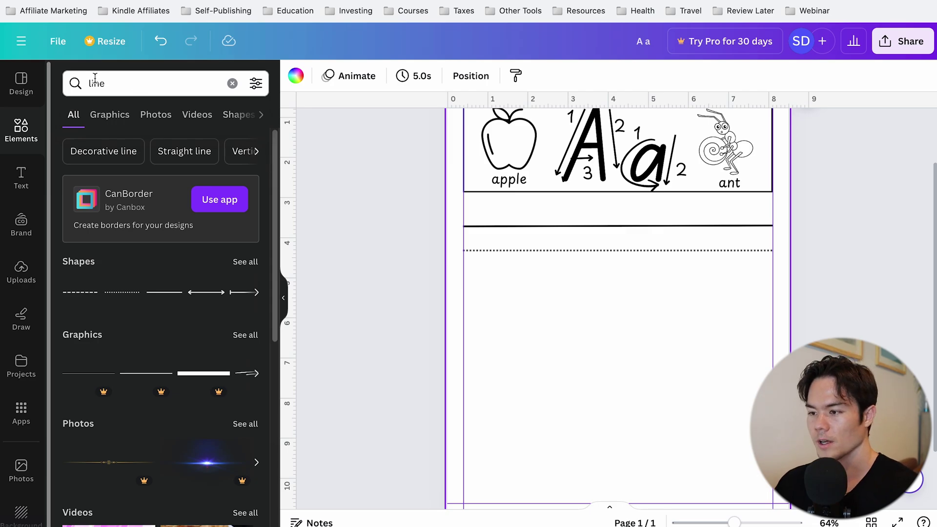
Search Elements for 'trace', add a dashed line, and delete the old dotted guide
text(traced)
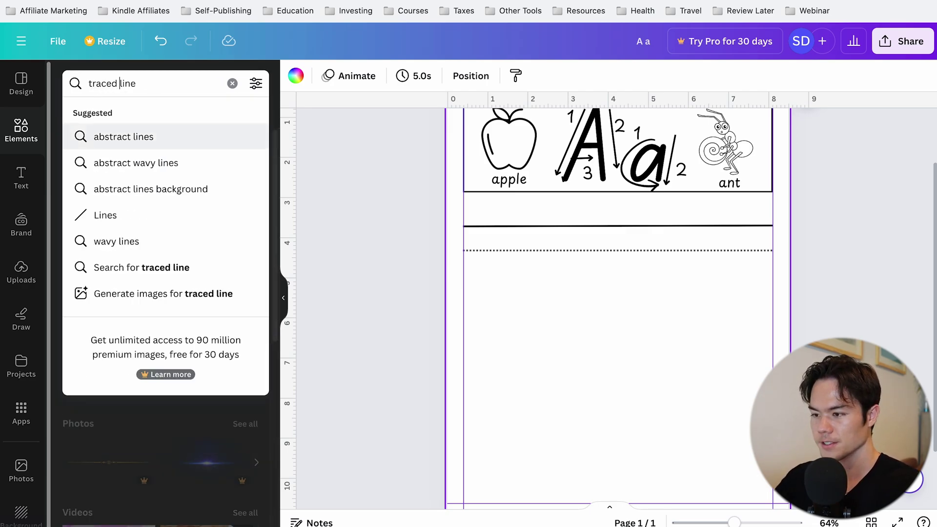
key(Return)
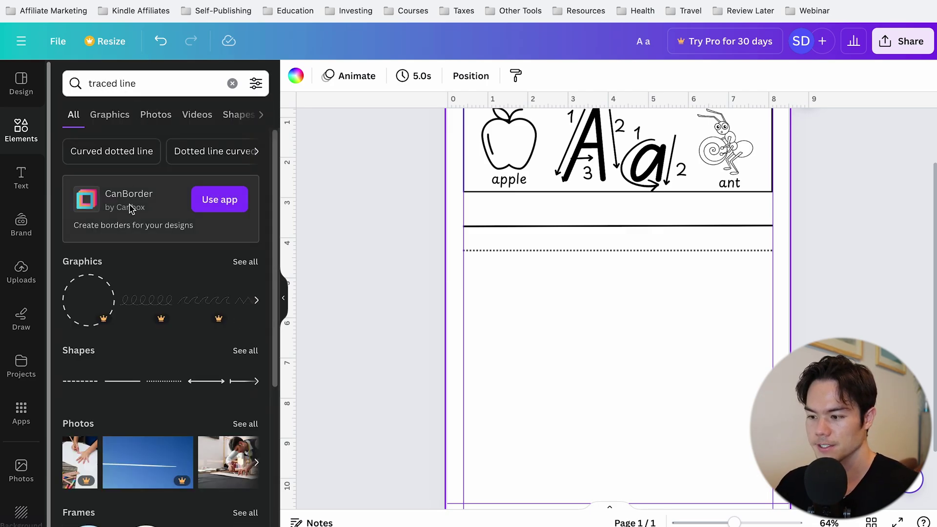
click(81, 381)
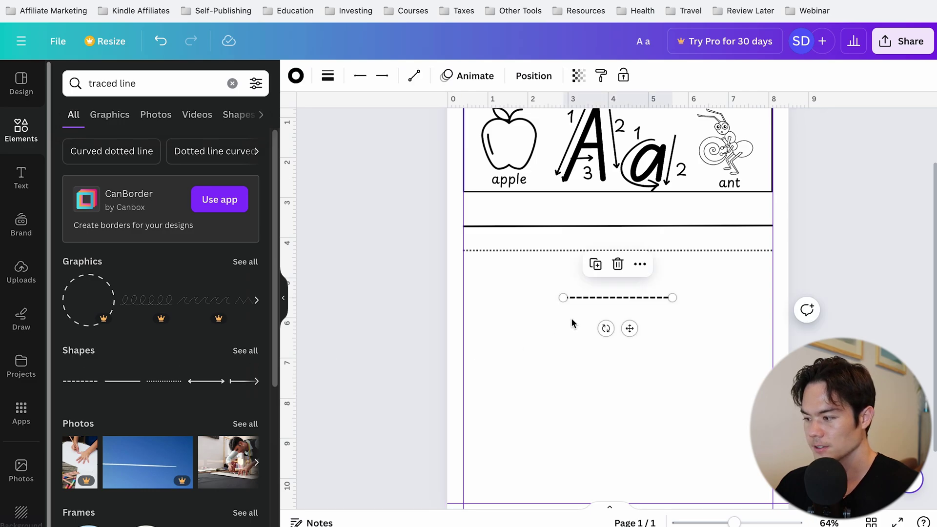
click(525, 250)
key(Delete)
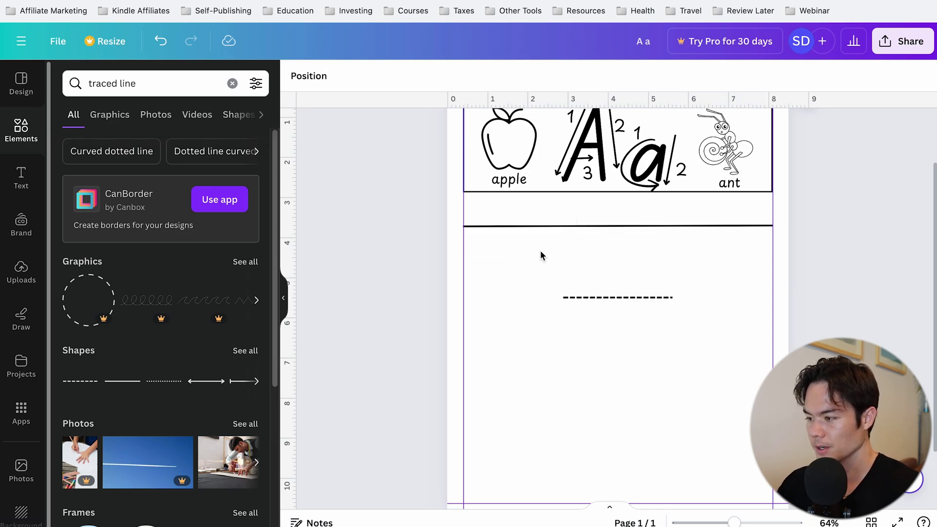
Place the dashed line under the solid line, stretch it across the page, and colour it grey
drag(594, 299, 493, 251)
drag(572, 251, 769, 248)
scroll(613, 264, down, 3)
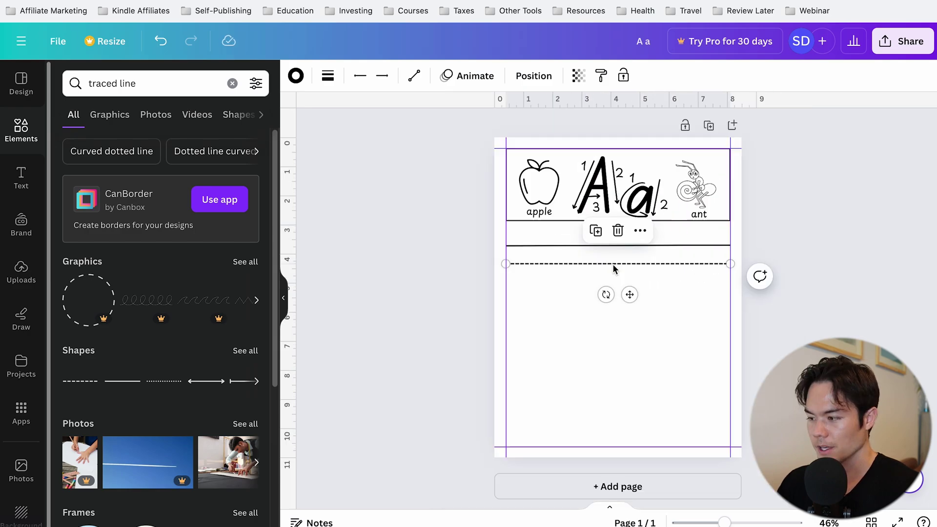
click(328, 76)
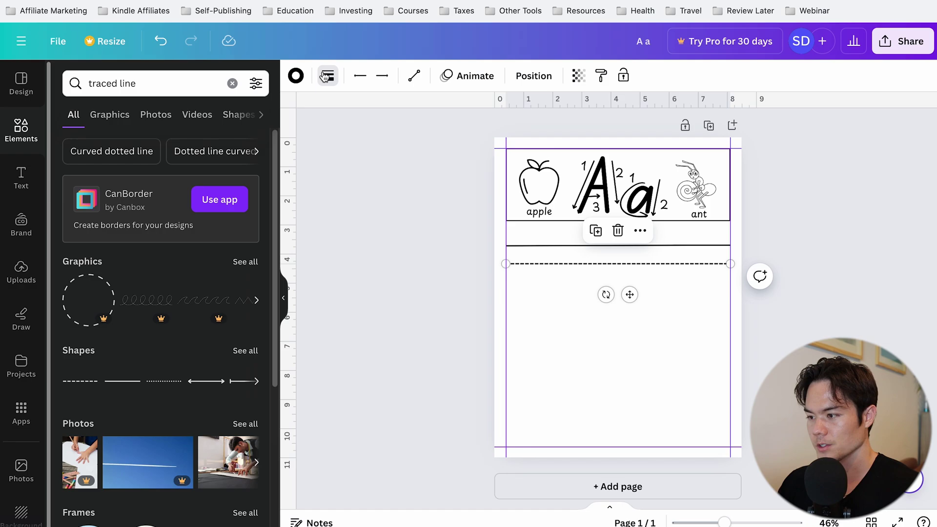
click(309, 112)
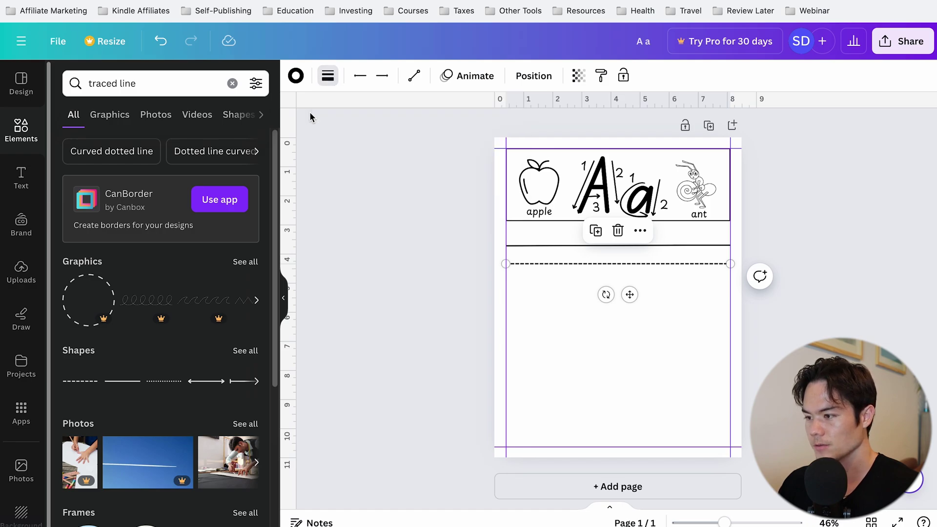
click(295, 75)
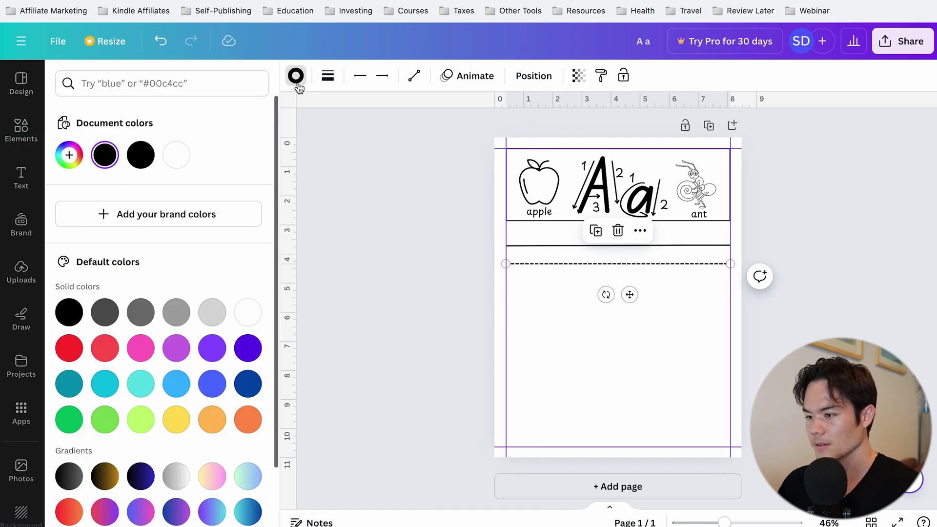
click(105, 313)
click(139, 316)
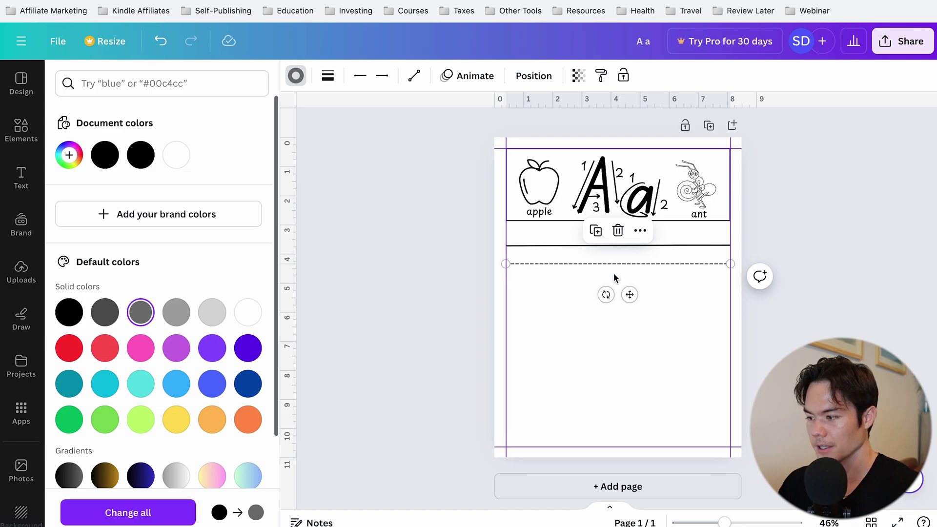
Duplicate the solid-and-dashed line pair and place the copy below the first
drag(575, 303, 542, 229)
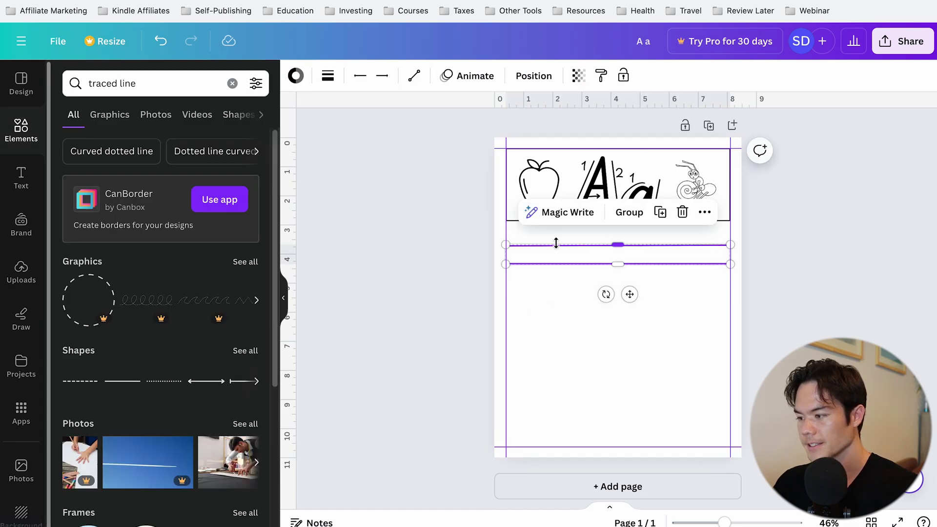
key(super+d)
drag(592, 277, 581, 291)
click(585, 327)
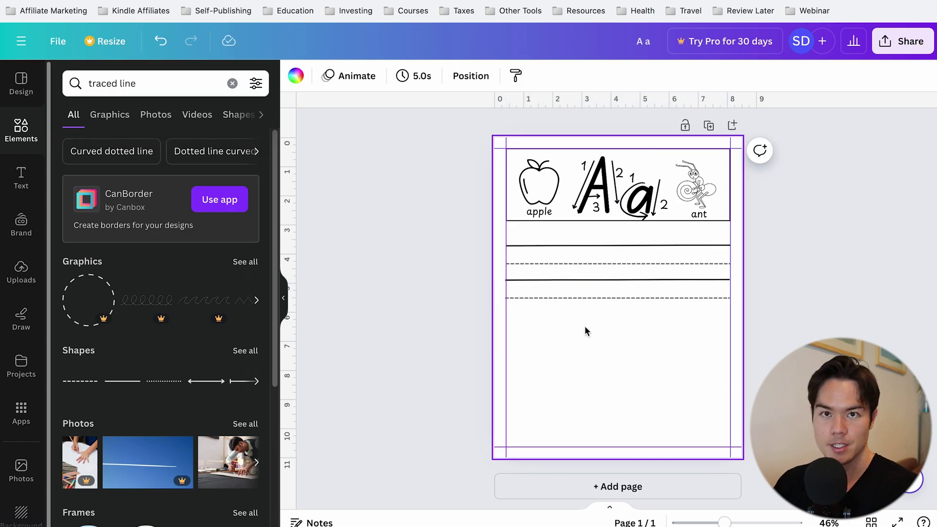
drag(584, 326, 579, 301)
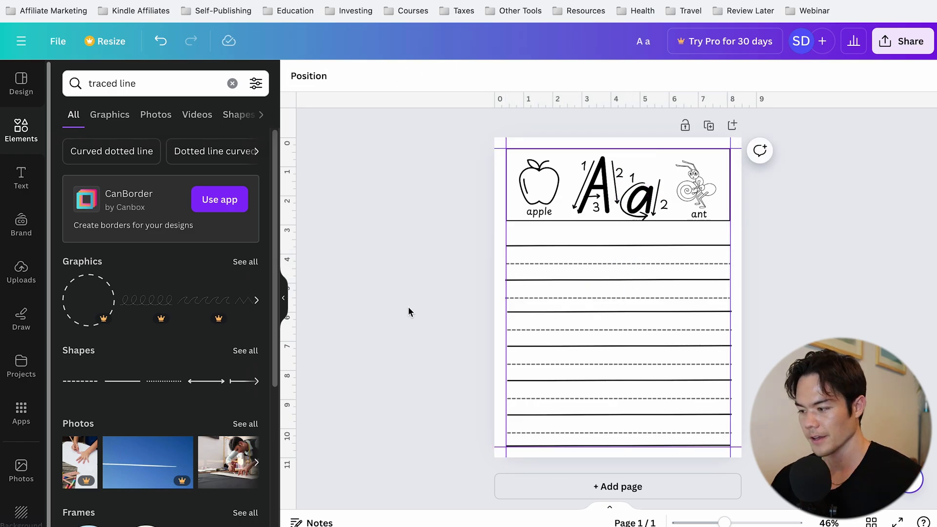
click(20, 180)
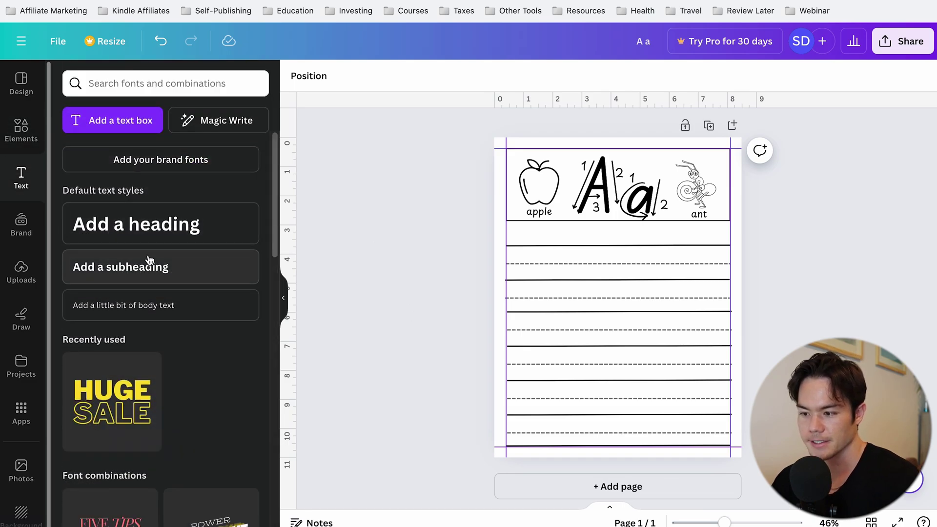
Add an 'A' at size 100 in Canva Student Font Dotted at the first handwriting line's start
click(138, 305)
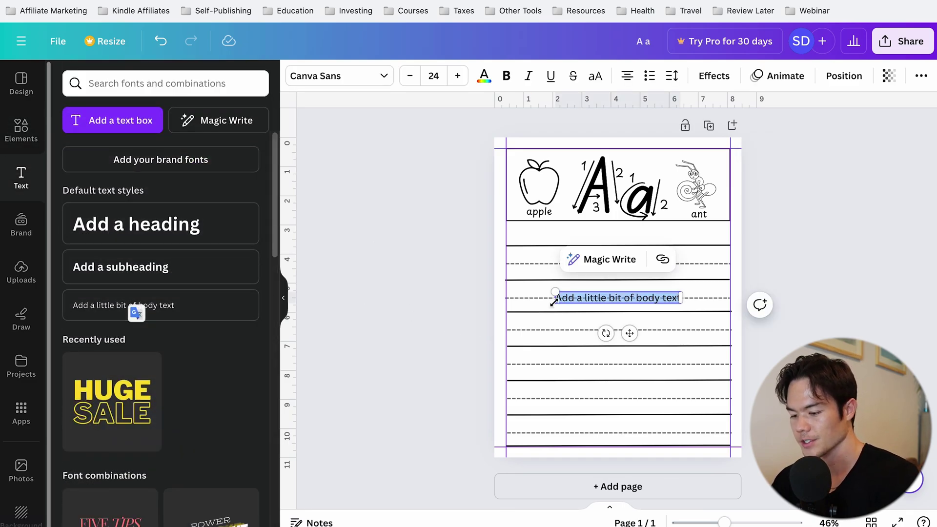
text(A)
click(434, 76)
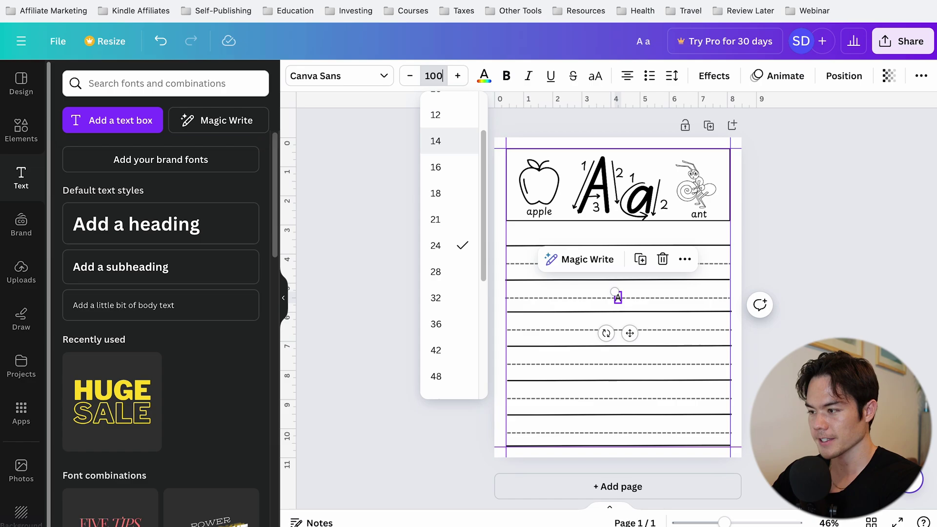
key(Return)
click(341, 76)
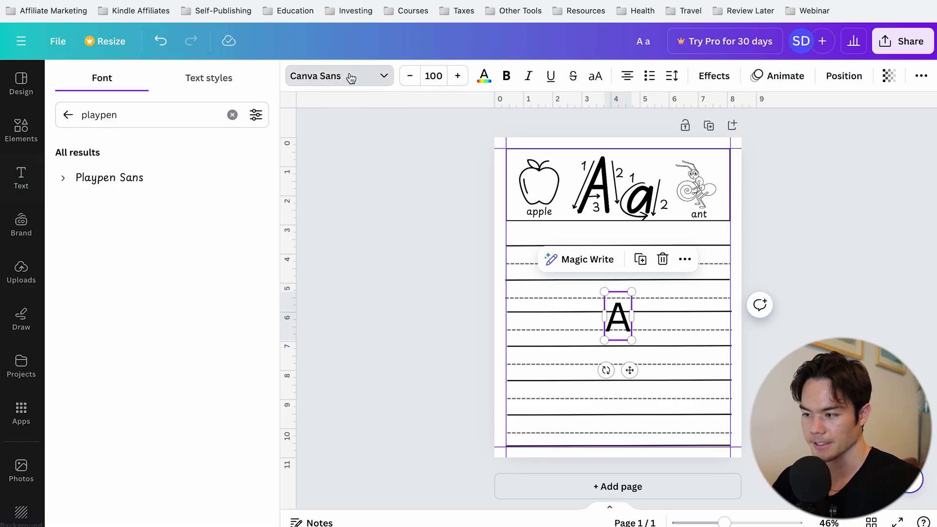
click(232, 115)
text(ca)
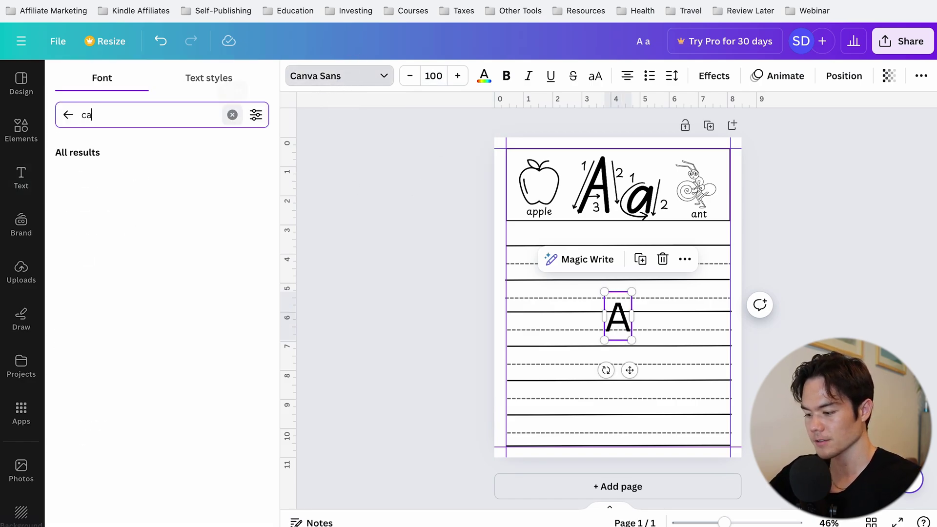
text(nva student dotted)
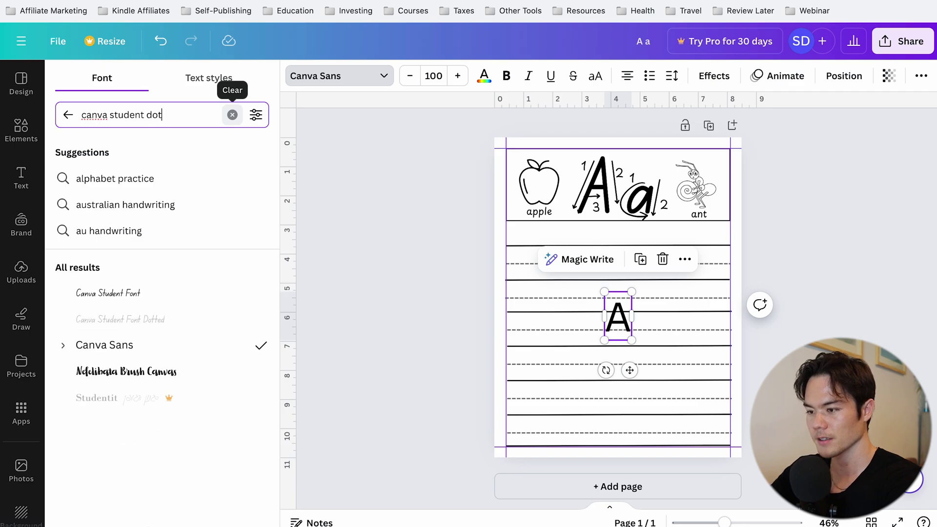
click(120, 292)
drag(611, 313, 562, 270)
click(522, 278)
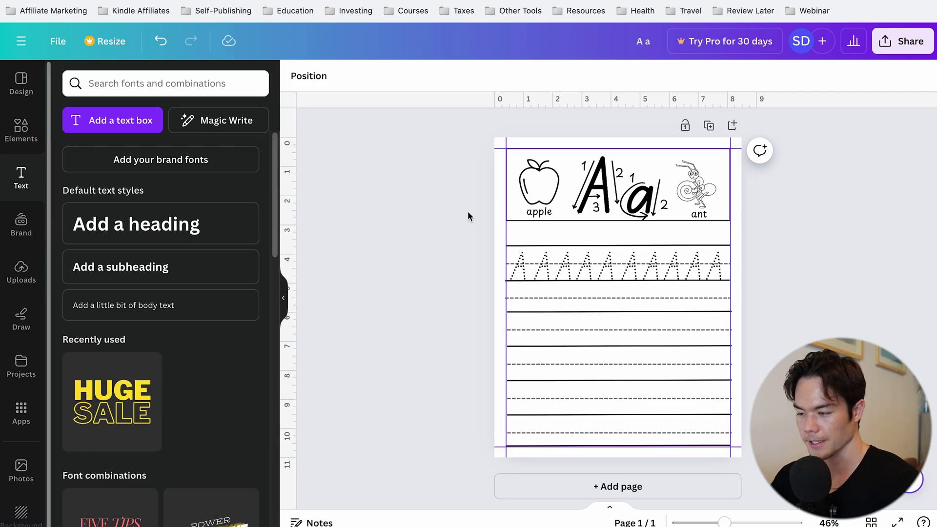
Copy the dotted letter onto the second line and widen it into a full row of dotted a's
drag(520, 268, 518, 304)
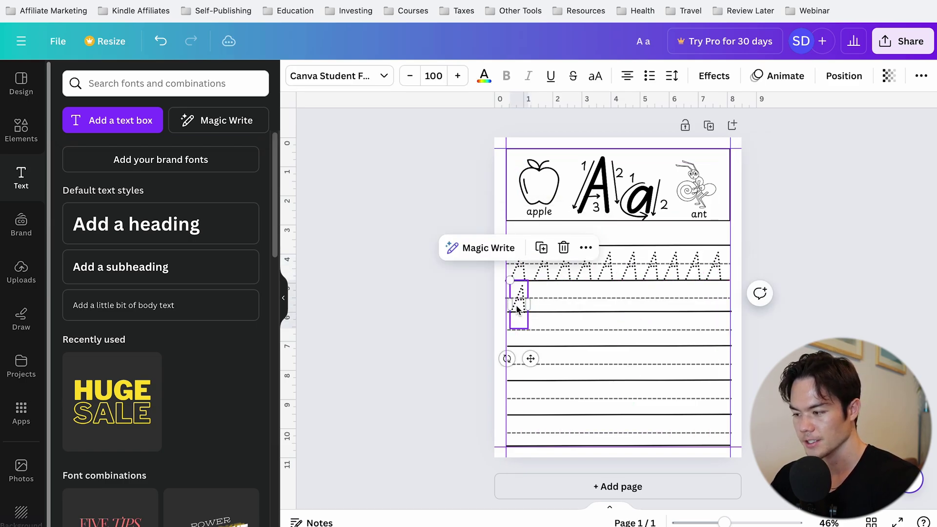
click(456, 296)
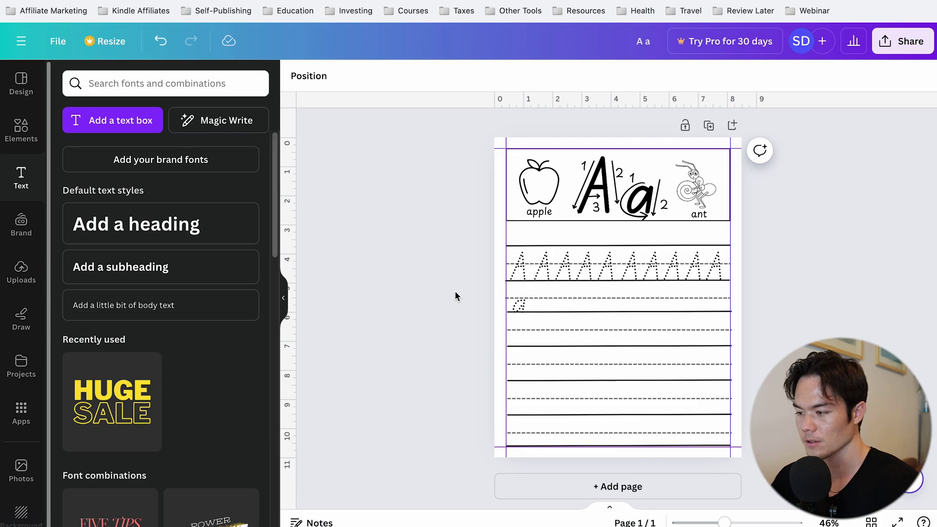
click(518, 307)
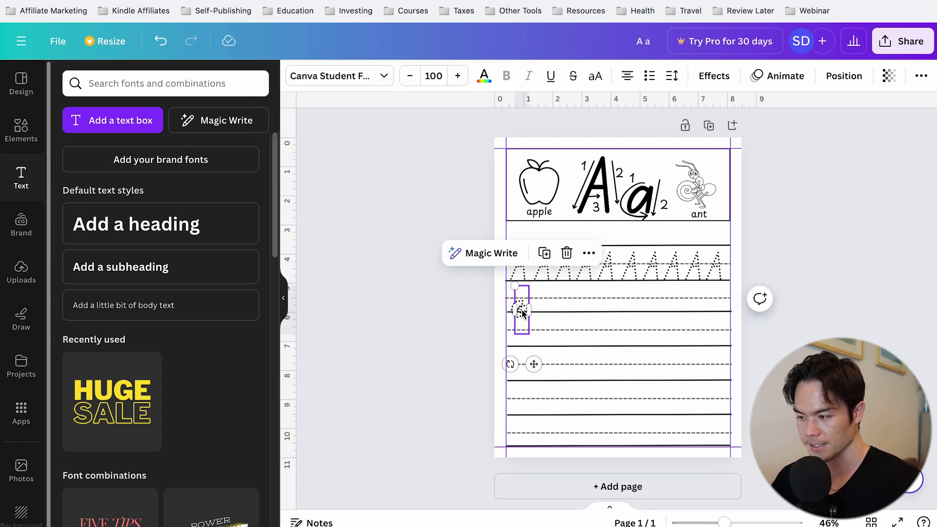
drag(529, 310, 730, 310)
click(760, 310)
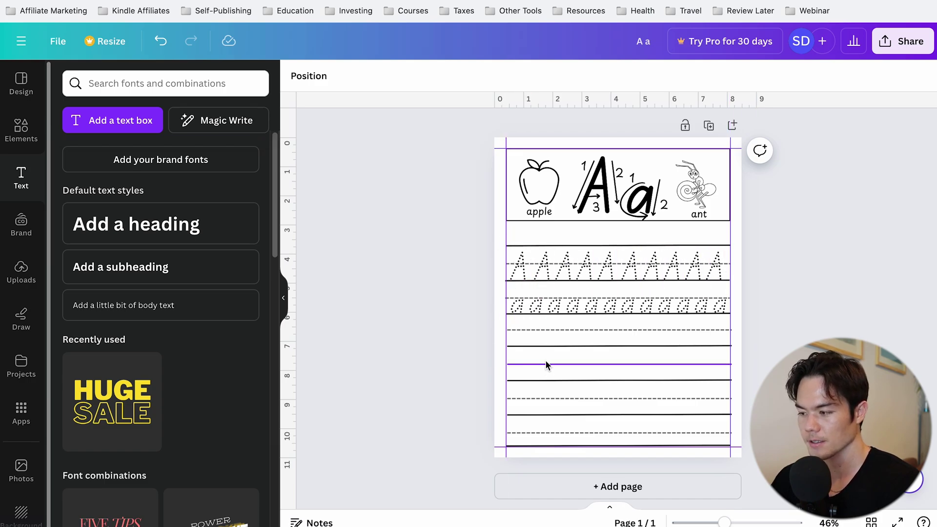
Lock the solid line above the A row, then copy the dotted A row down to a lower line
click(661, 248)
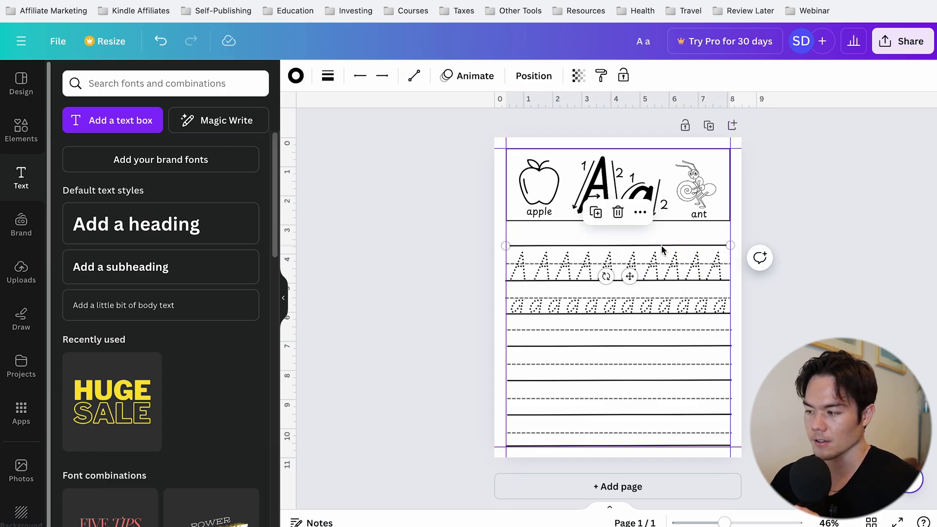
click(640, 212)
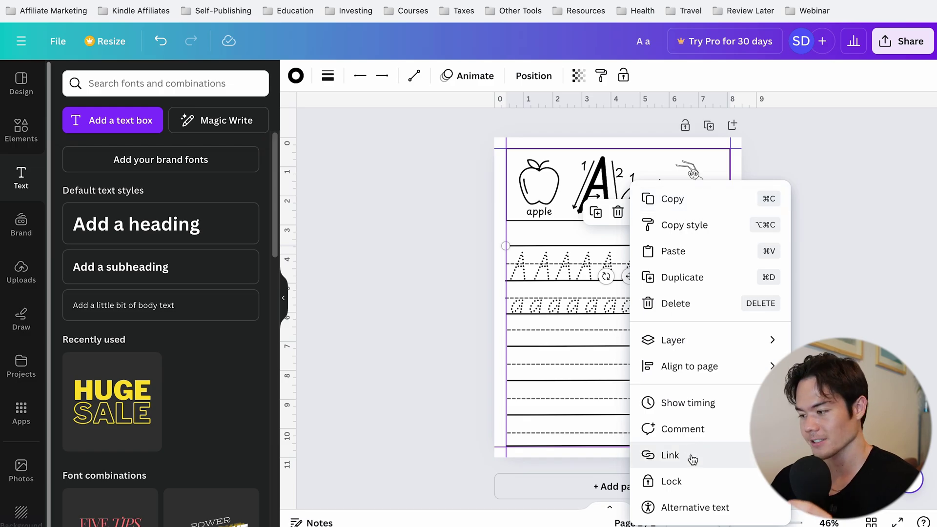
click(691, 482)
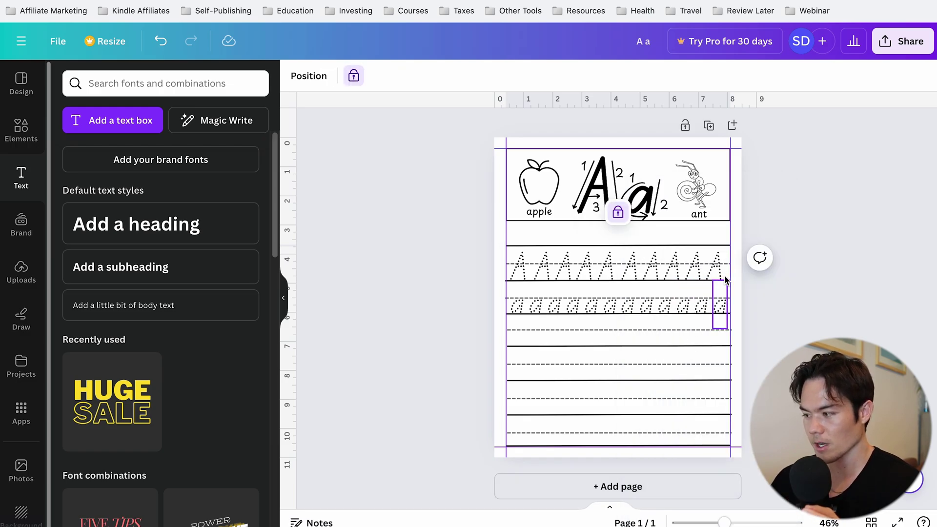
drag(758, 270, 519, 270)
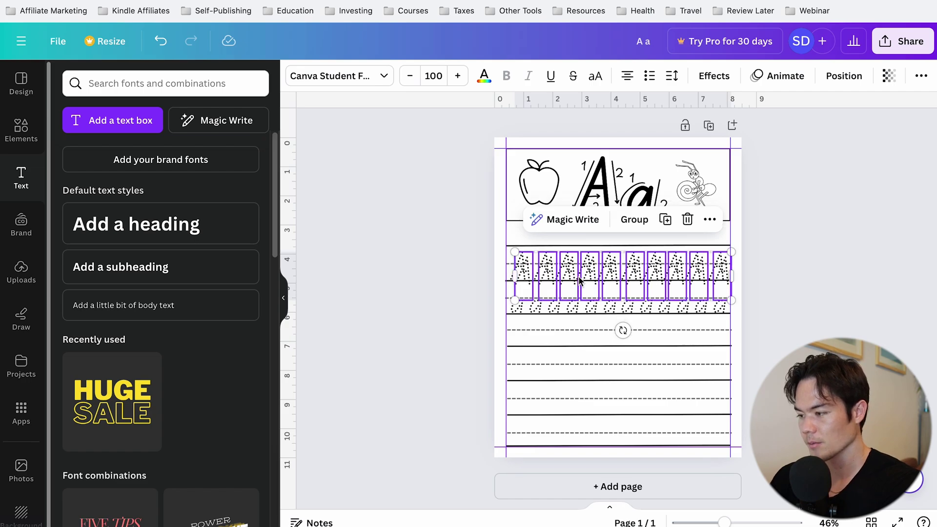
drag(568, 290, 583, 410)
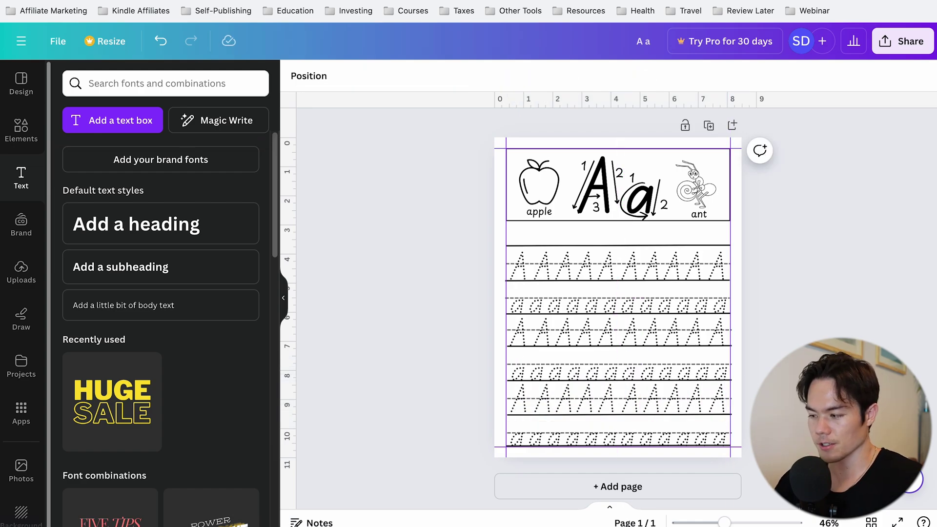
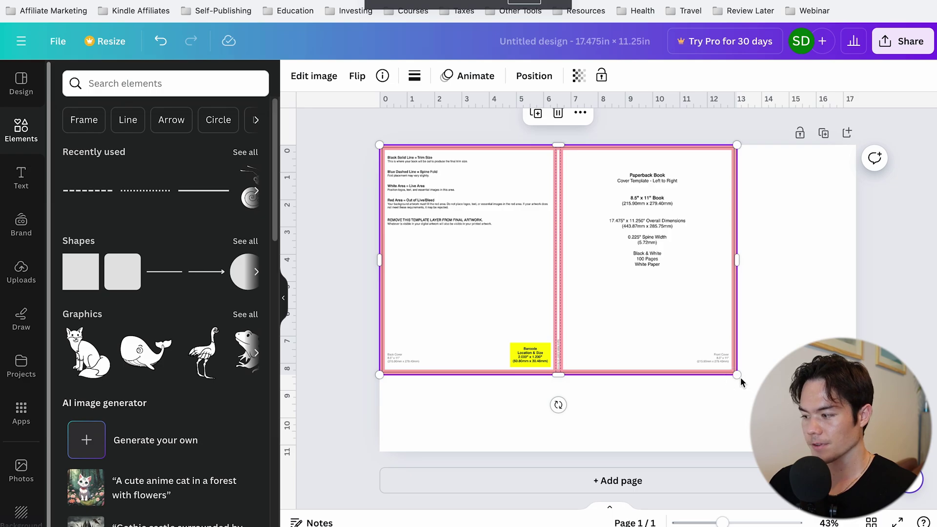
Enlarge the cover template to fill the page and set its transparency to about 25
drag(738, 375, 856, 452)
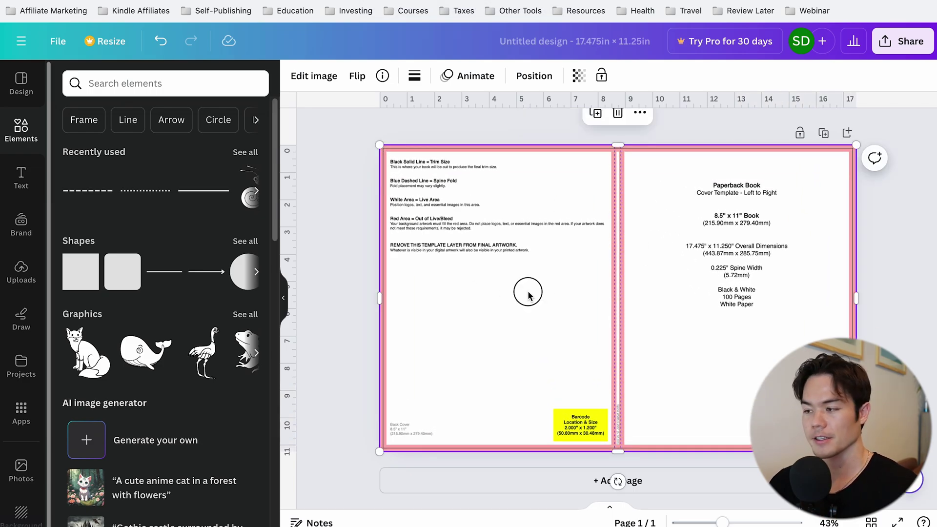
click(577, 75)
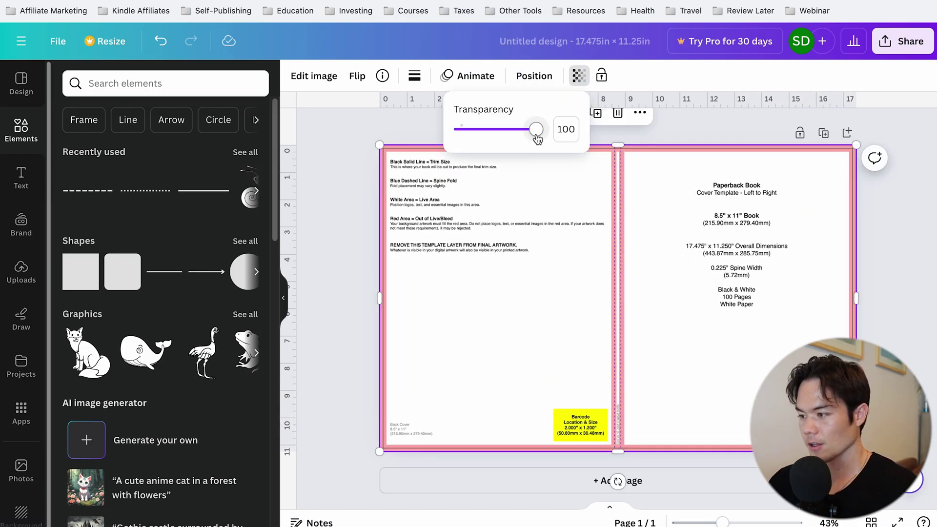
drag(537, 140, 471, 145)
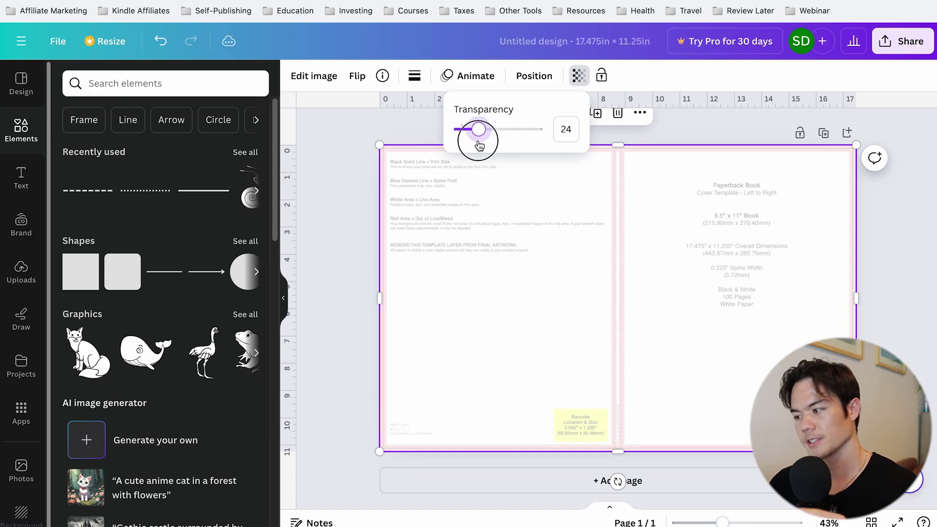
click(766, 221)
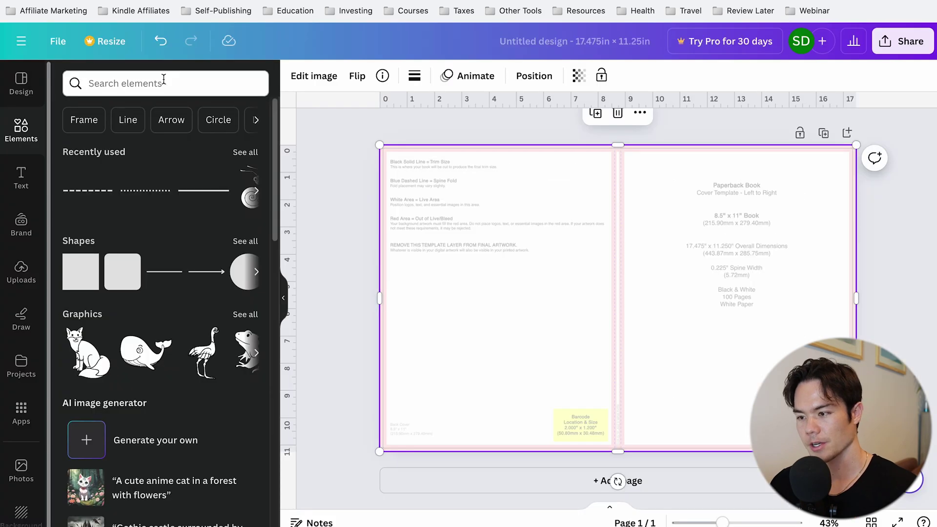
Add a 'sand beach' graphic and place it along the cover's bottom edge
click(164, 81)
text(san)
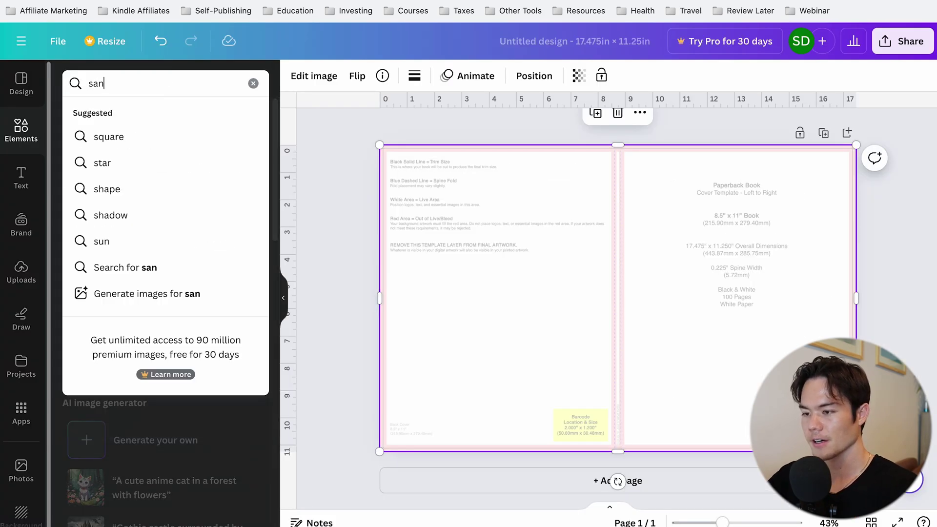
text(d beach)
key(Return)
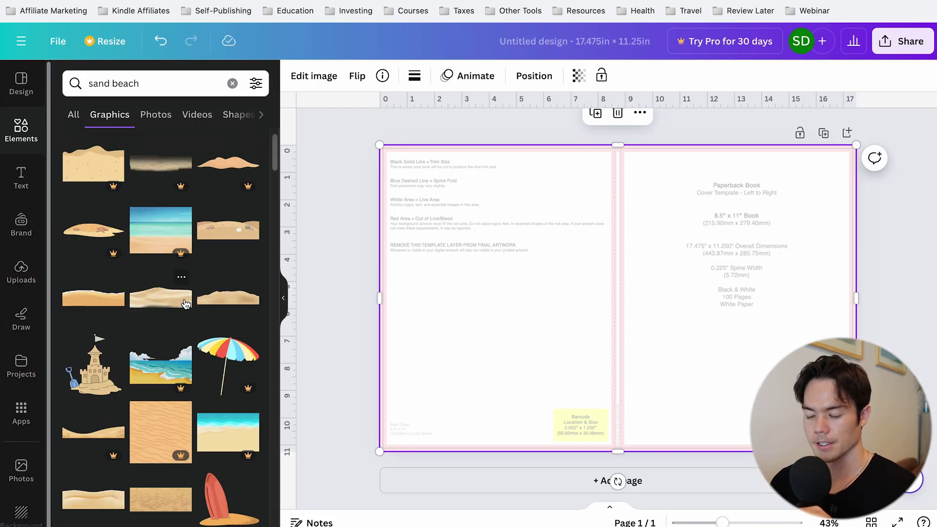
click(104, 306)
drag(579, 279, 552, 401)
click(305, 142)
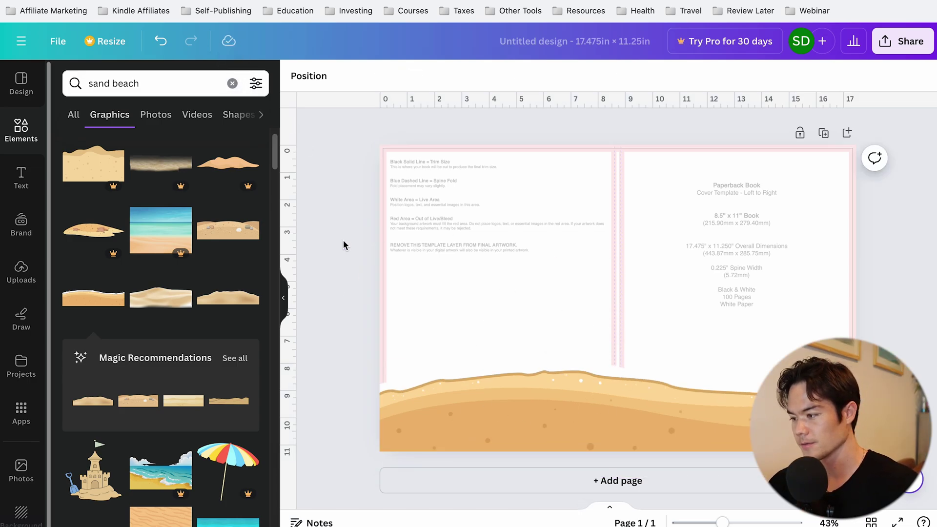
Add a 'beach and sky' scene and enlarge it to cover the whole page
click(232, 84)
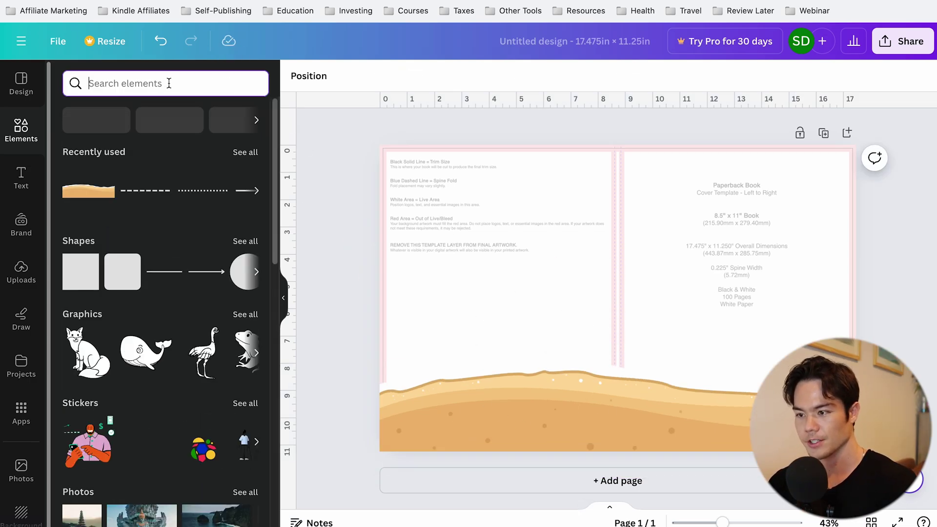
text(beach and sky)
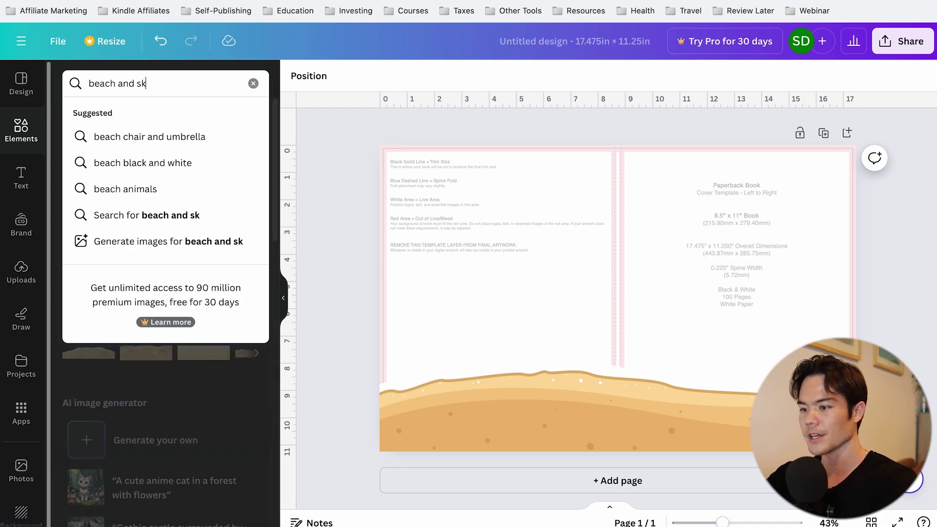
key(Return)
click(110, 114)
scroll(161, 293, down, 3)
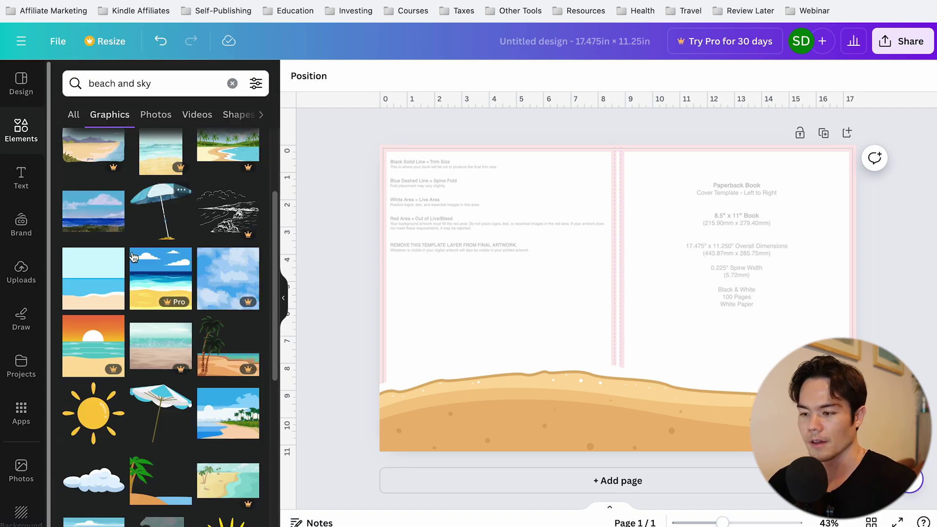
click(114, 257)
drag(592, 327, 414, 232)
drag(504, 267, 713, 278)
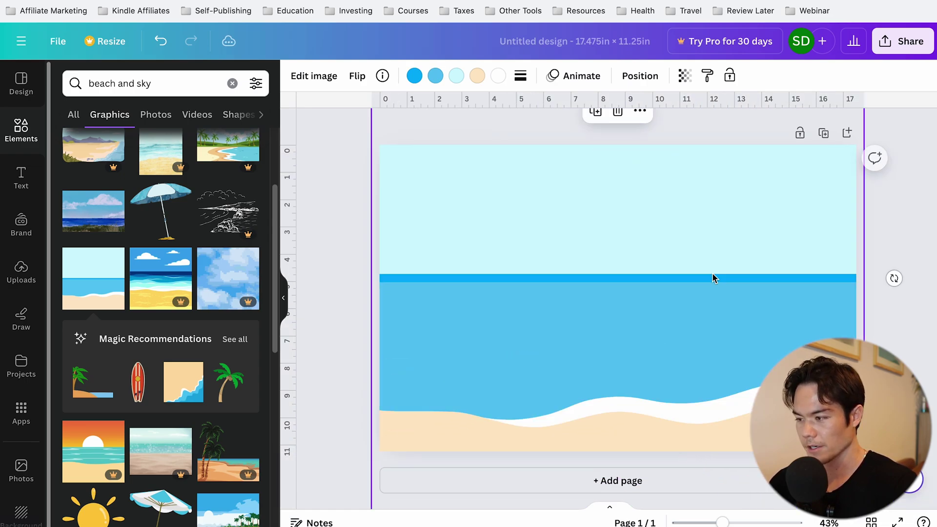
Reorder layers: sand above the beach-and-sky scene, faded template at the very top
click(871, 305)
click(668, 252)
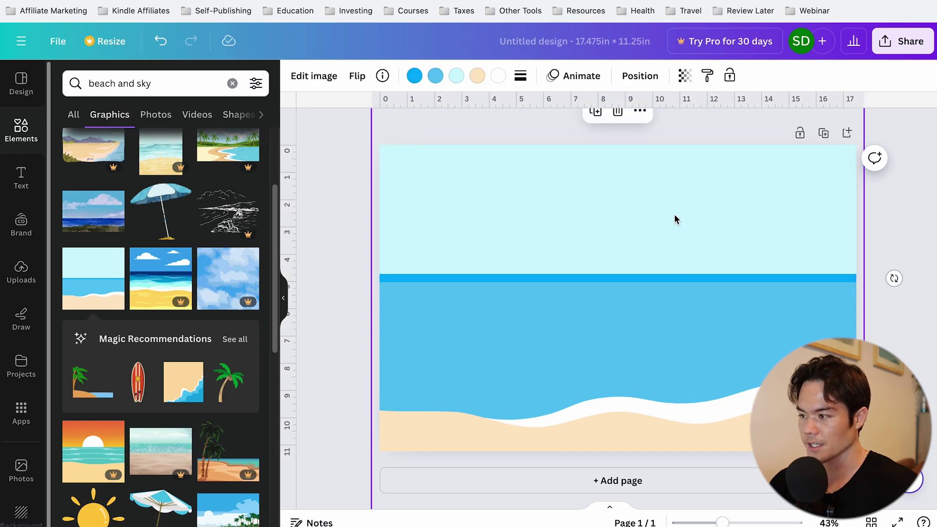
click(658, 79)
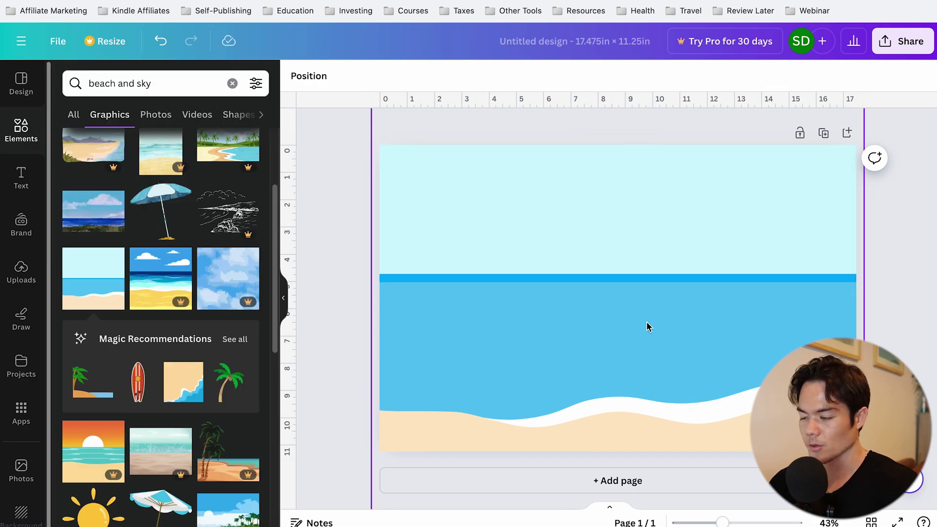
click(360, 264)
click(310, 83)
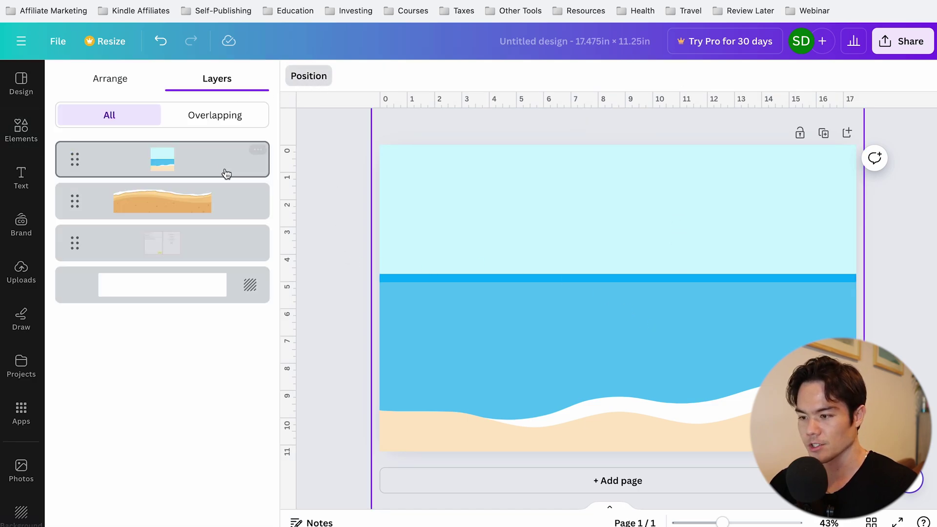
drag(198, 203, 197, 147)
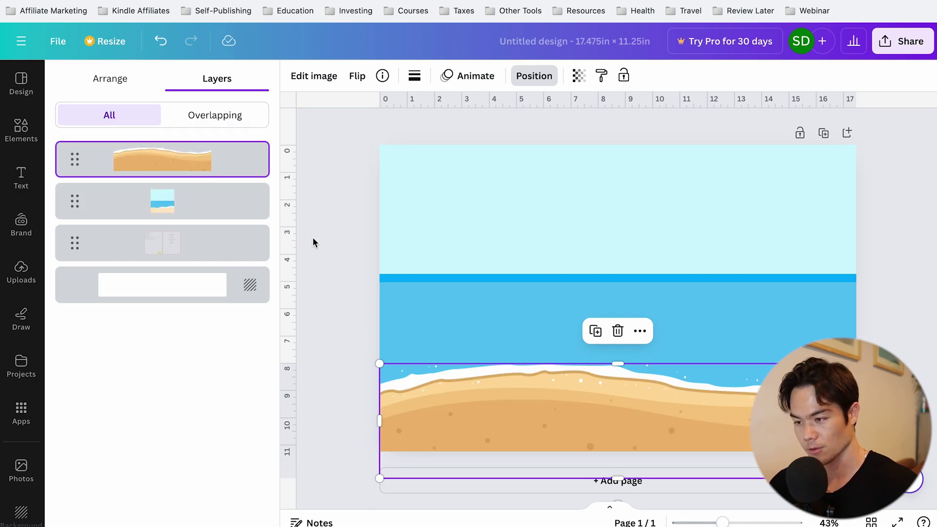
click(441, 304)
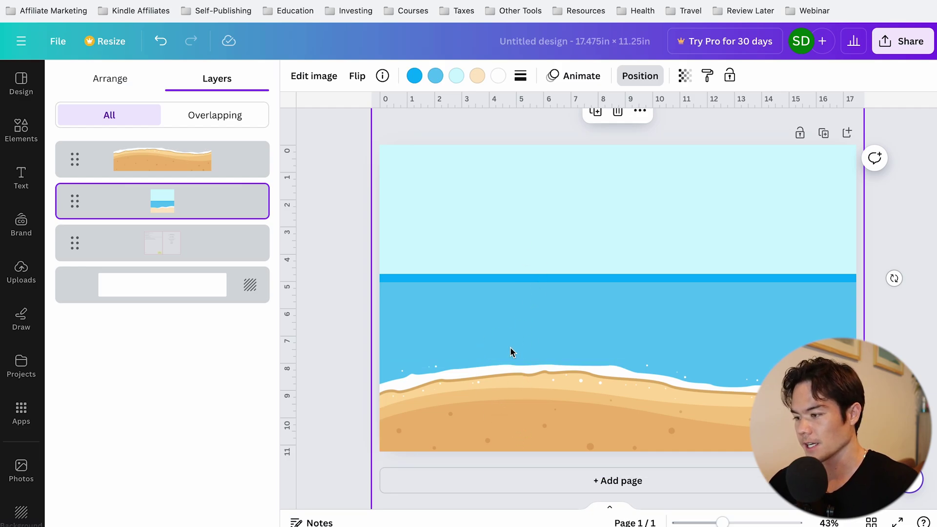
drag(188, 230, 183, 152)
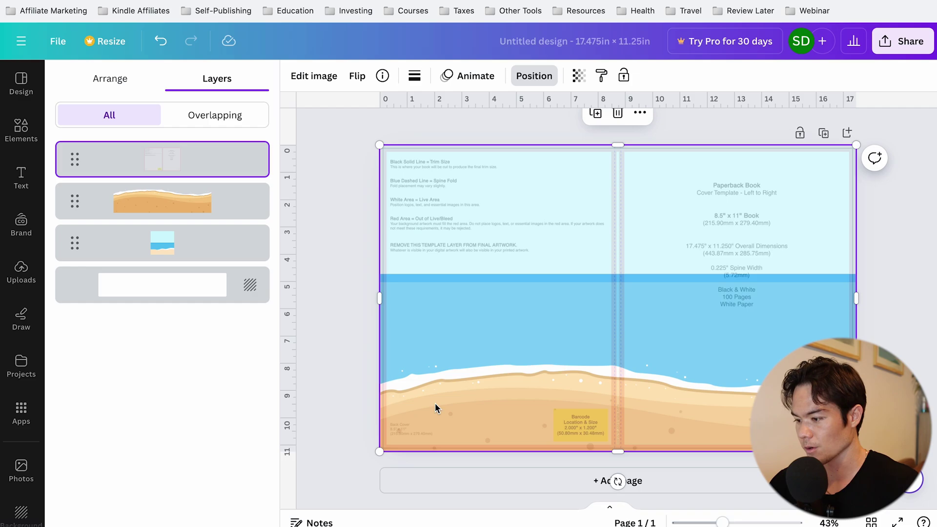
click(528, 271)
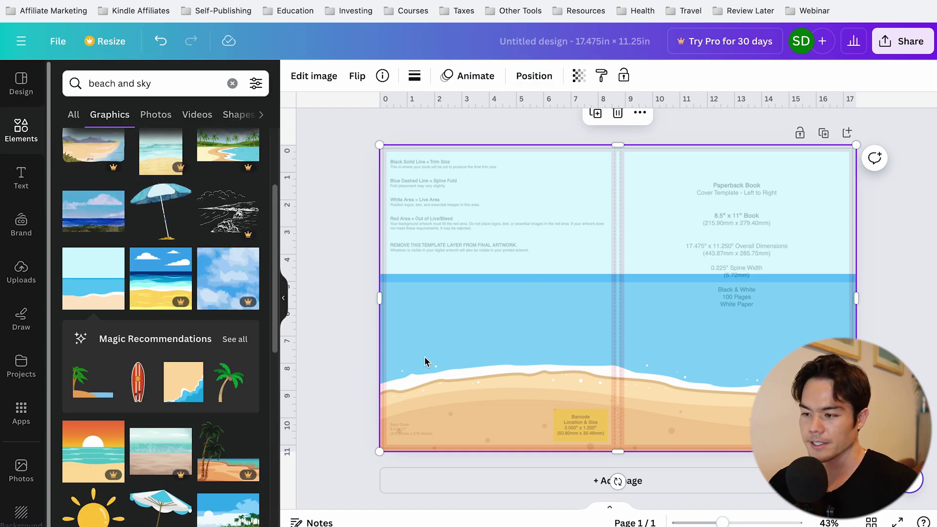
Add a heading reading '100 Days' on the front cover
click(21, 187)
click(163, 224)
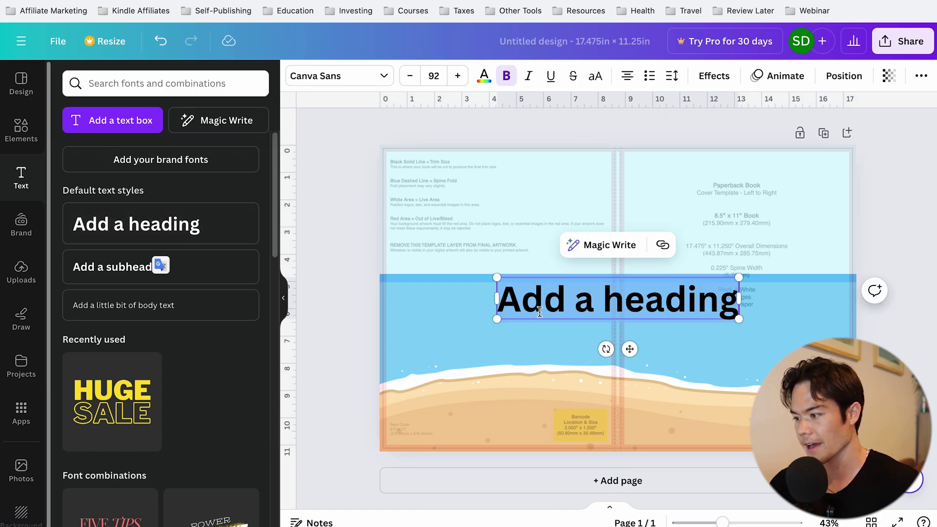
double_click(619, 306)
click(673, 351)
click(652, 303)
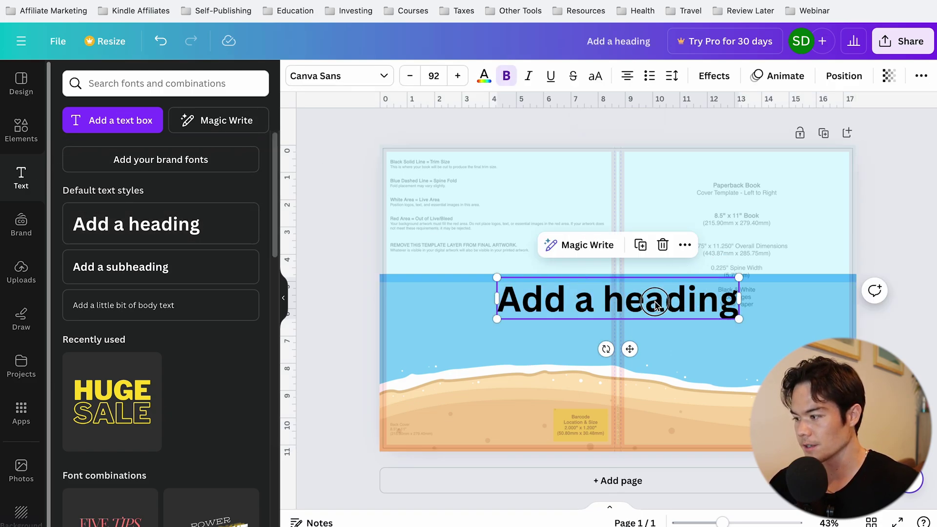
drag(652, 303, 780, 224)
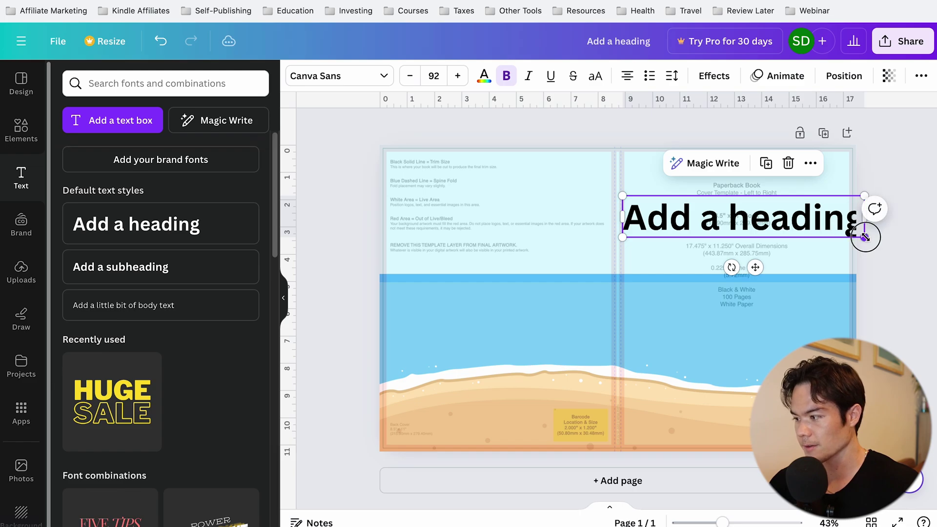
drag(865, 237, 835, 231)
double_click(726, 219)
text(100 Days)
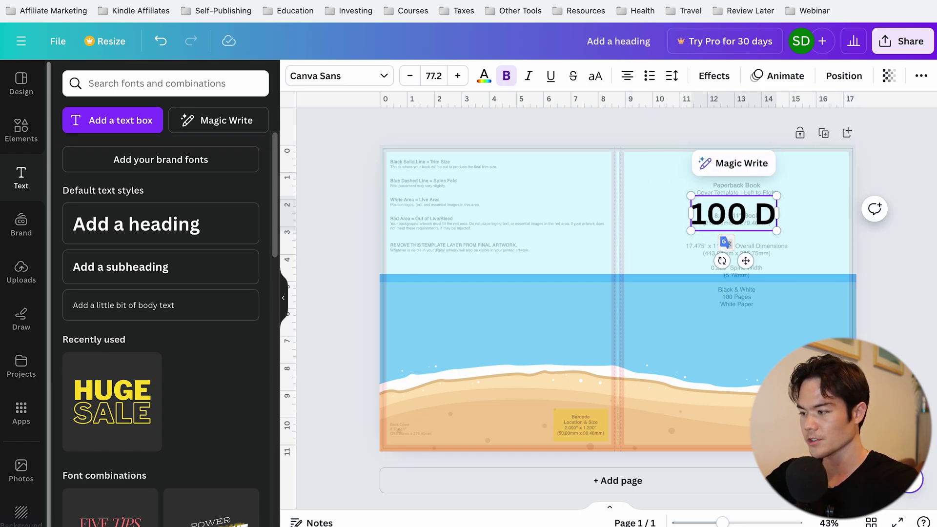
click(803, 272)
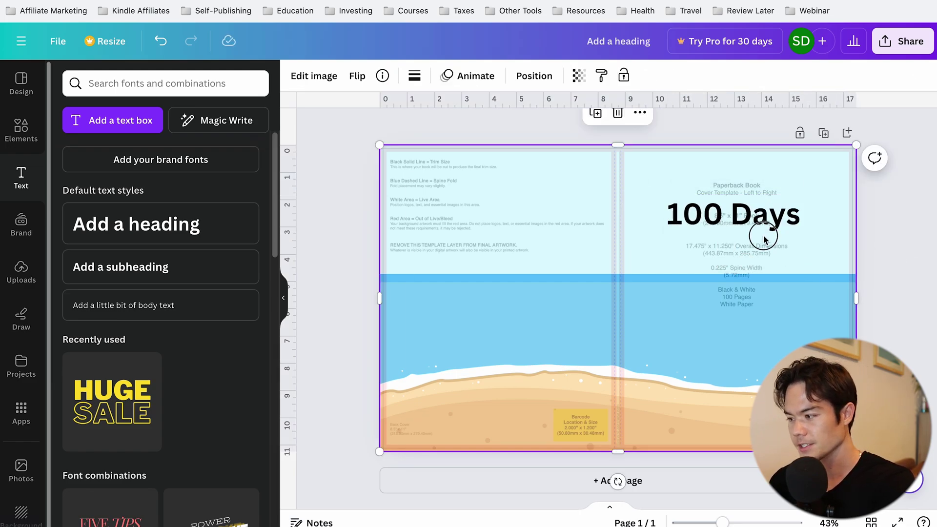
Place a copy below it reading 'Letter Tracing Workbook'
click(745, 222)
drag(745, 222, 731, 256)
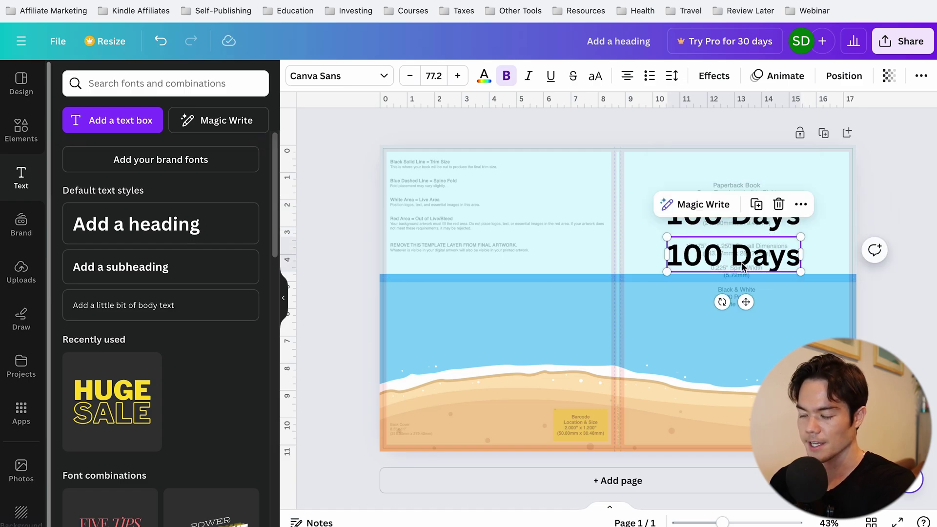
double_click(742, 265)
text(Lett)
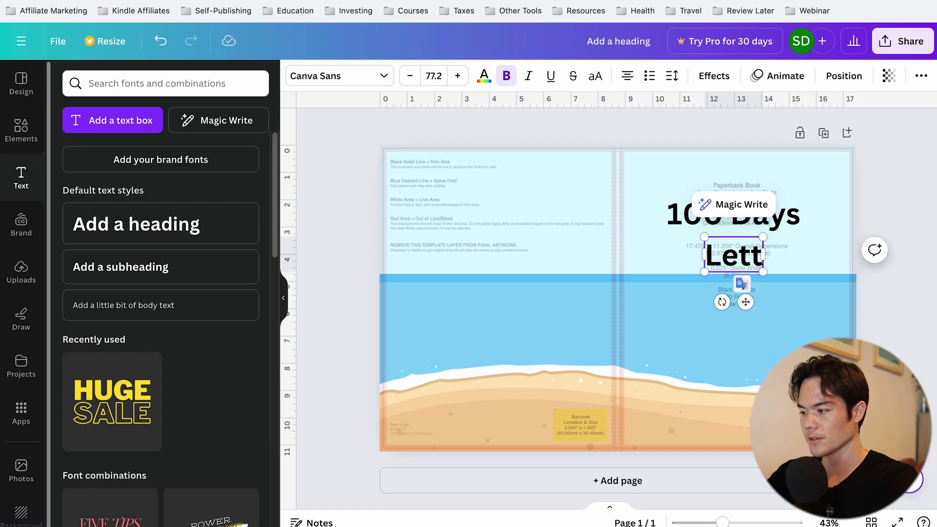
text(er Tracing Workbook)
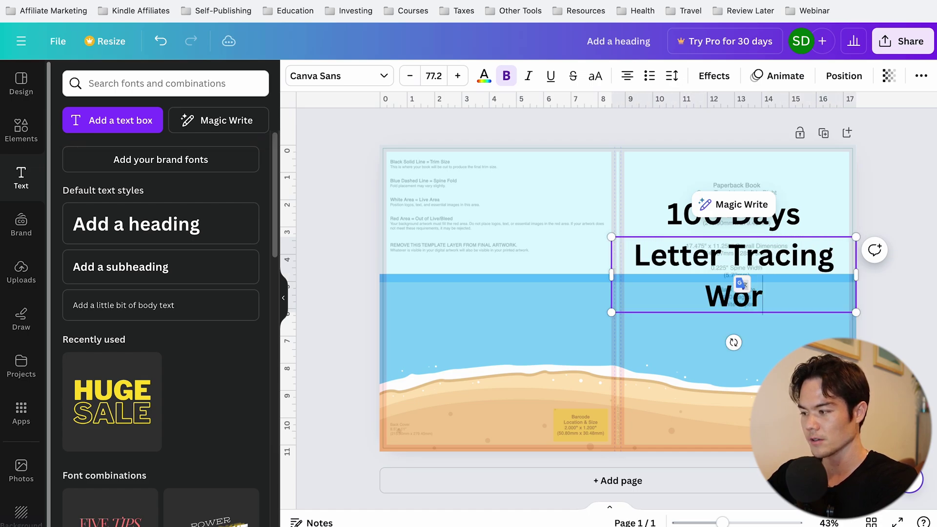
click(721, 217)
Set '100 Days' to font size 120 and the subtitle to 75
click(722, 216)
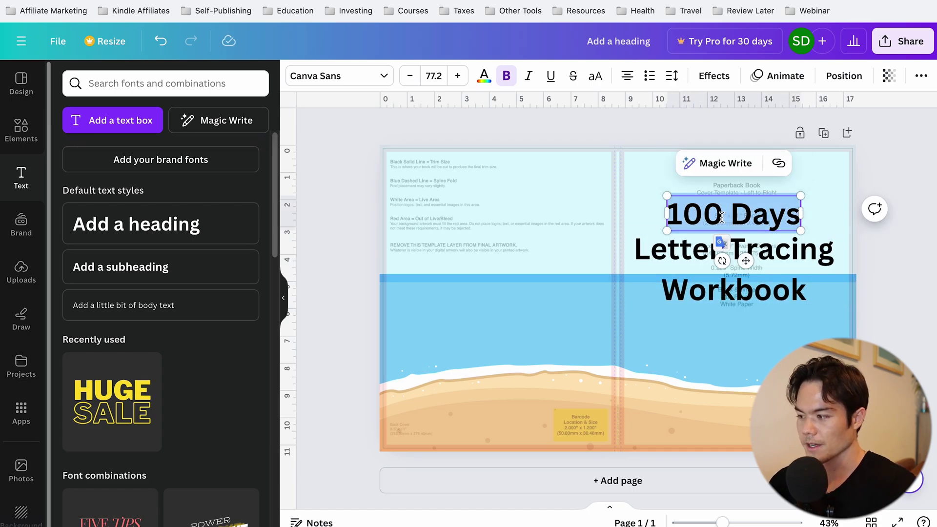
click(434, 77)
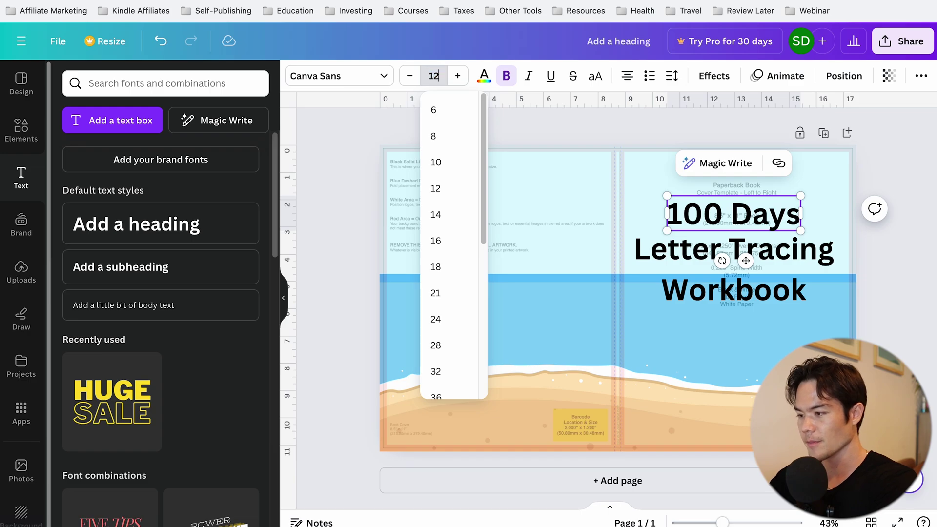
key(Return)
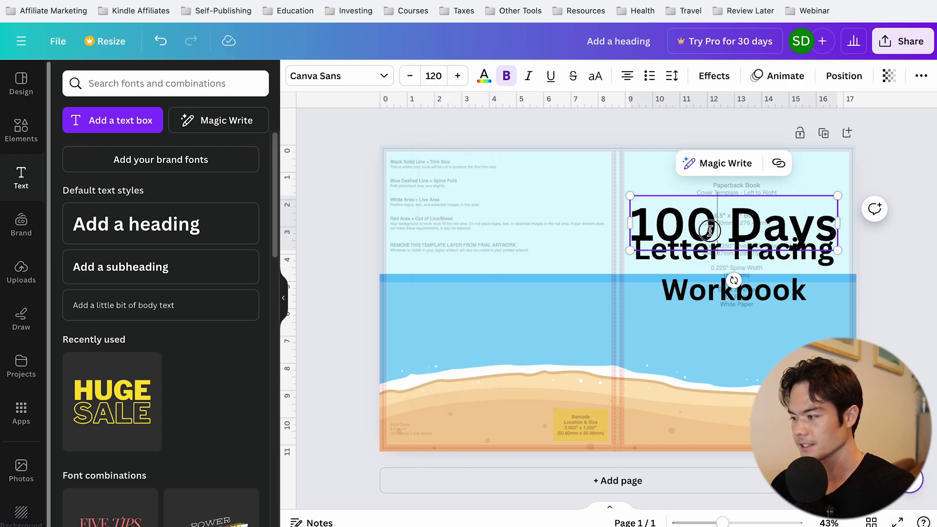
drag(709, 230, 709, 210)
click(732, 259)
click(774, 261)
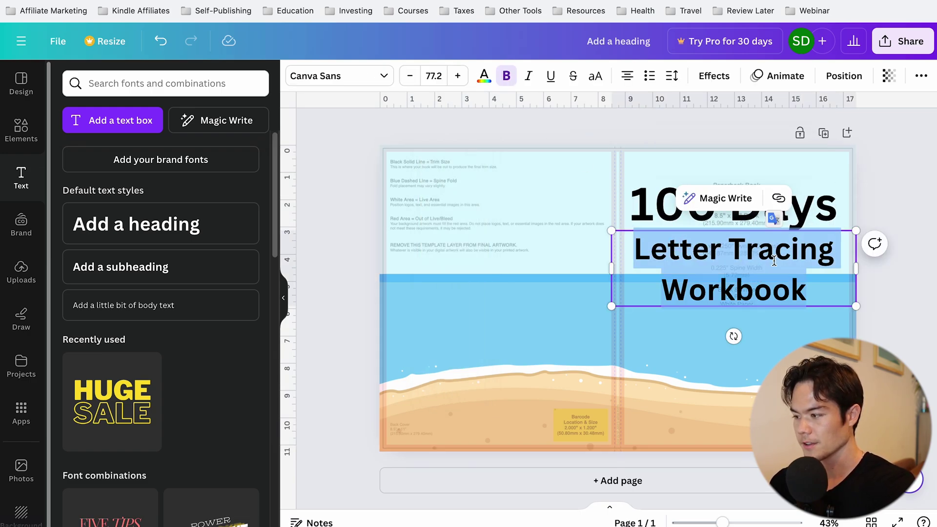
click(444, 77)
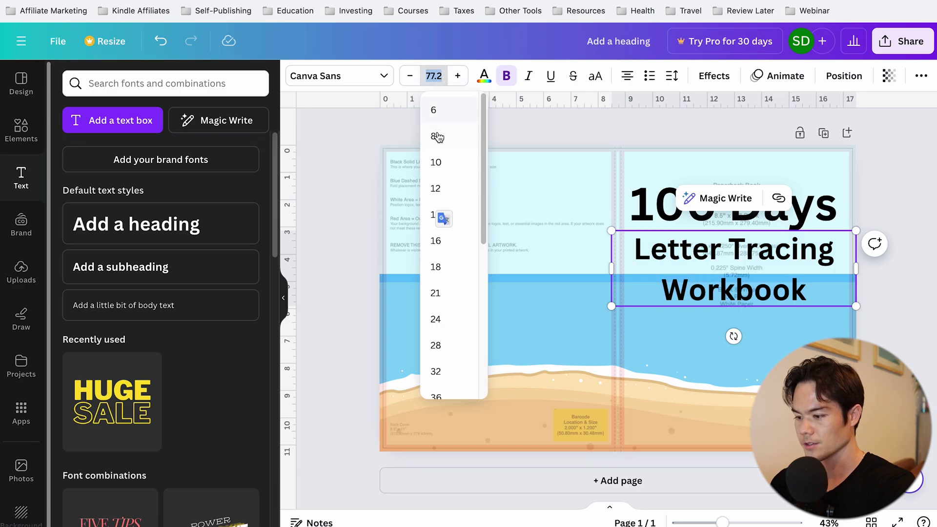
text(75)
key(Return)
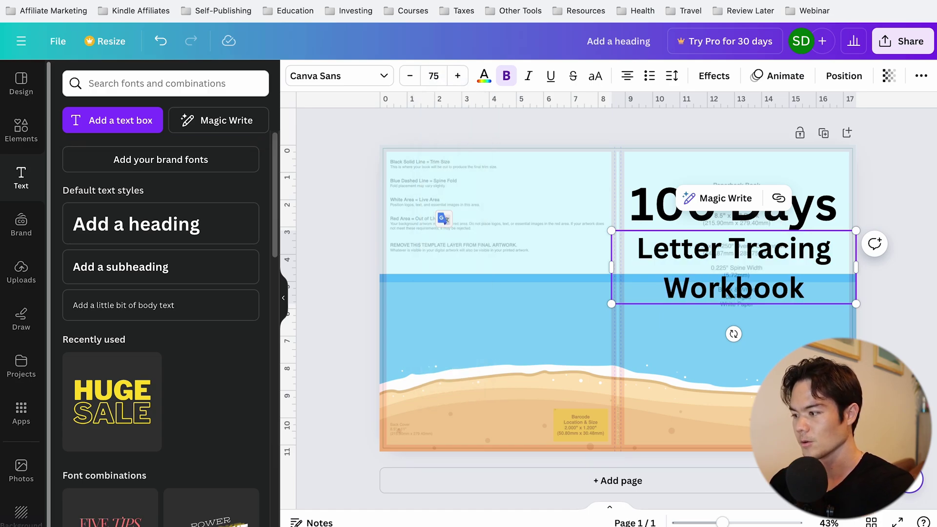
double_click(733, 212)
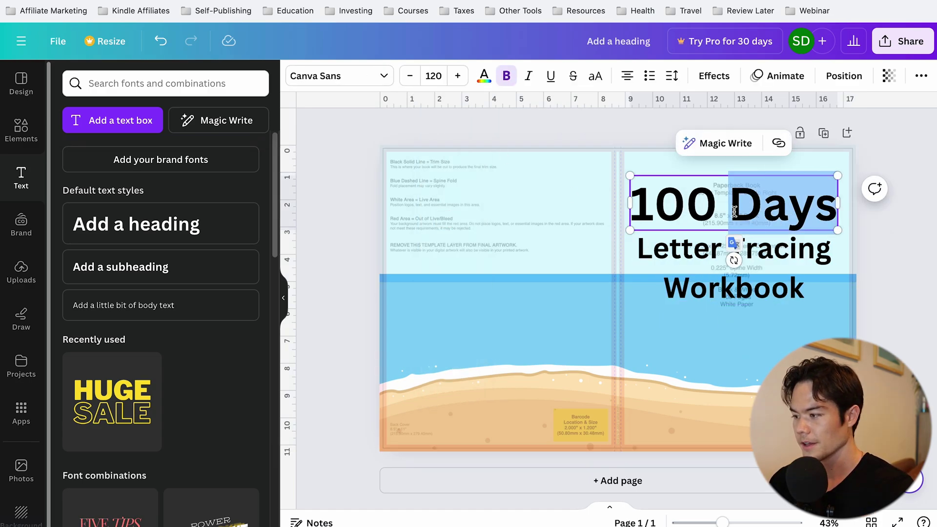
Change the '100 Days' title font to Impact
click(384, 76)
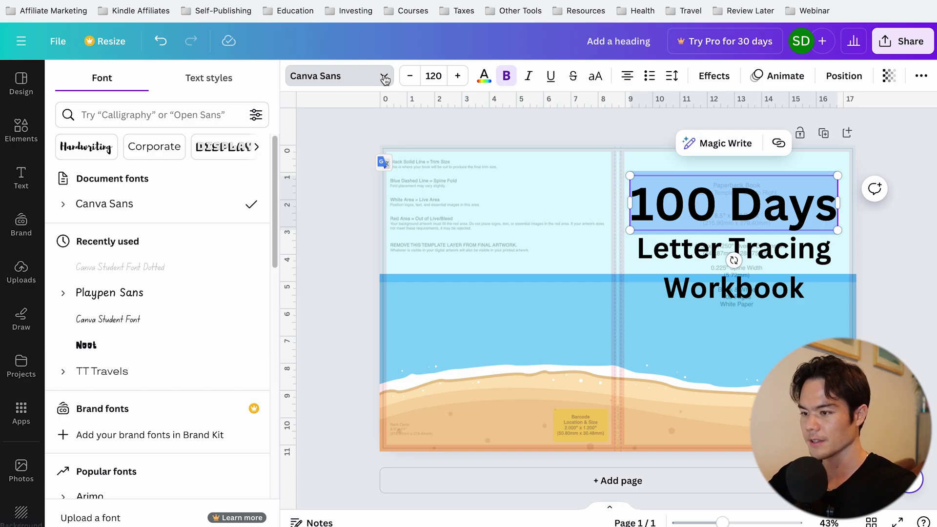
click(227, 119)
text(impact)
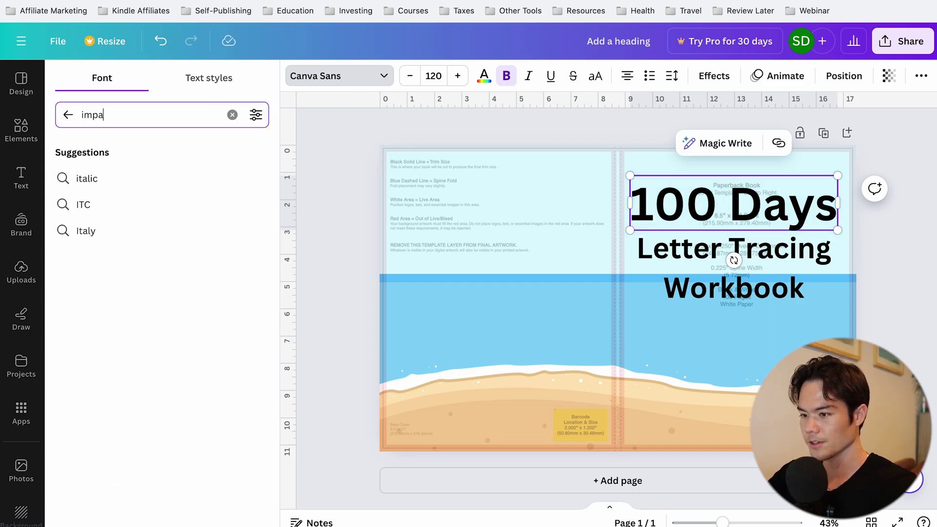
click(177, 177)
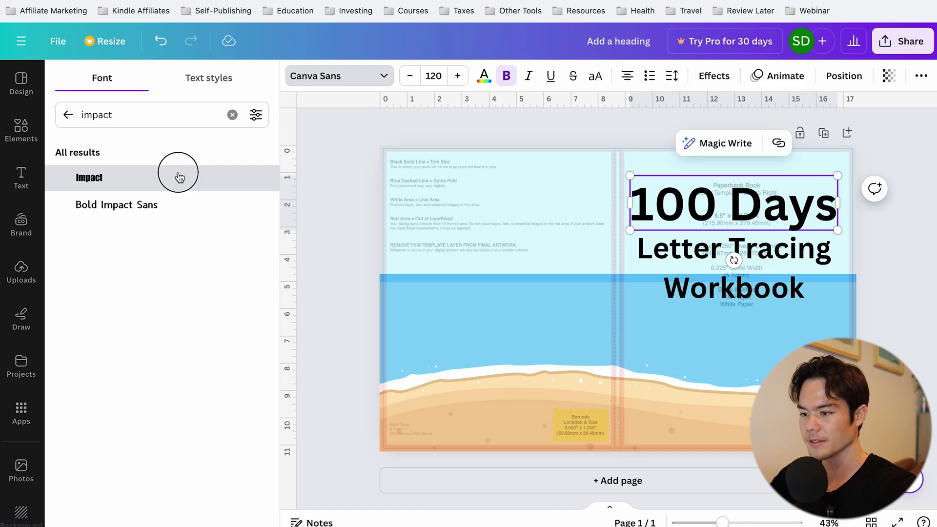
Apply Impact to the 'Letter Tracing Workbook' subtitle and nudge it up slightly
click(680, 251)
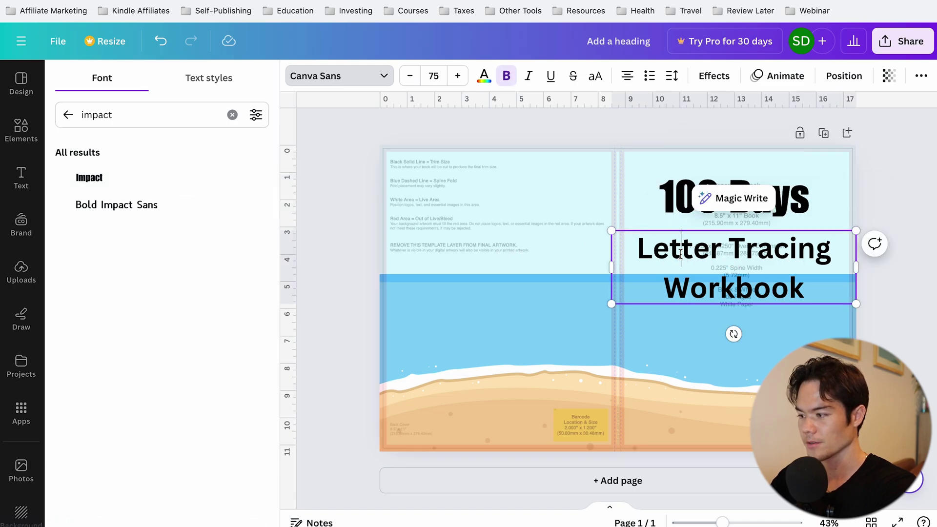
double_click(680, 253)
click(681, 254)
click(177, 181)
click(600, 334)
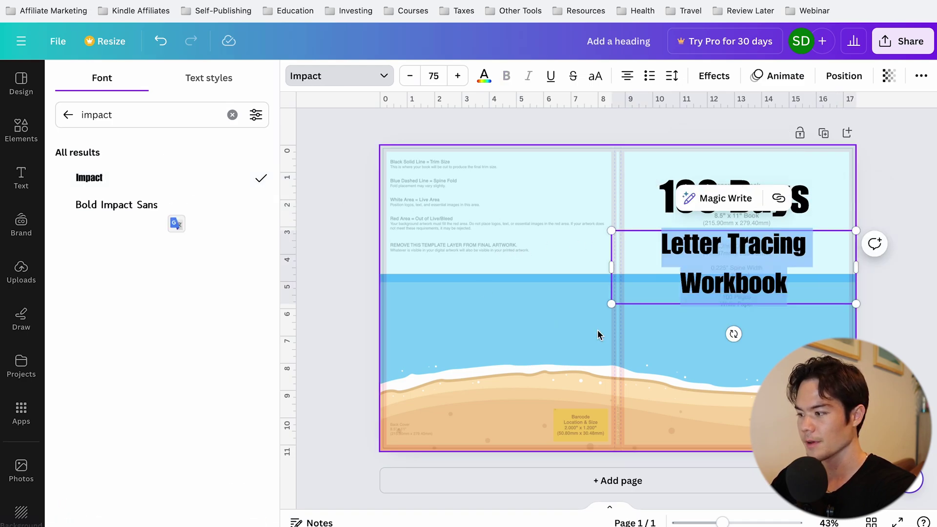
drag(735, 293, 735, 286)
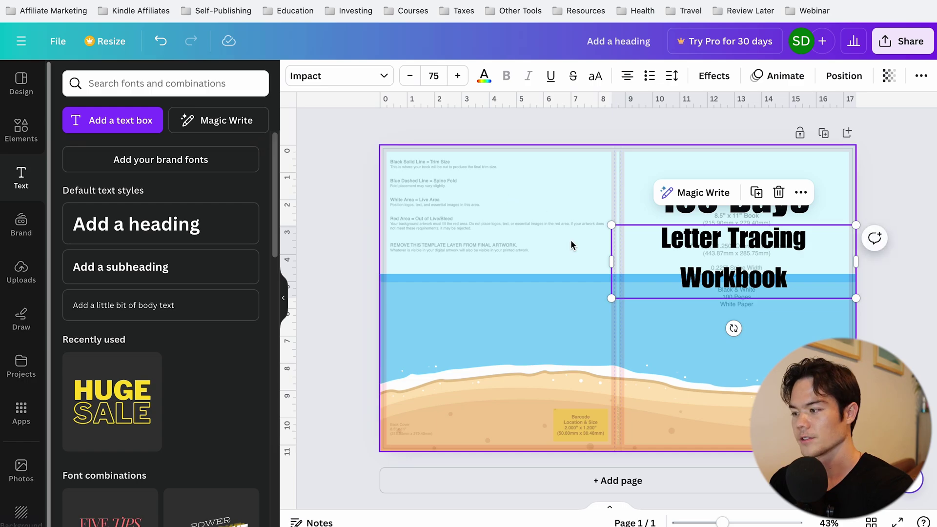
click(674, 318)
click(714, 204)
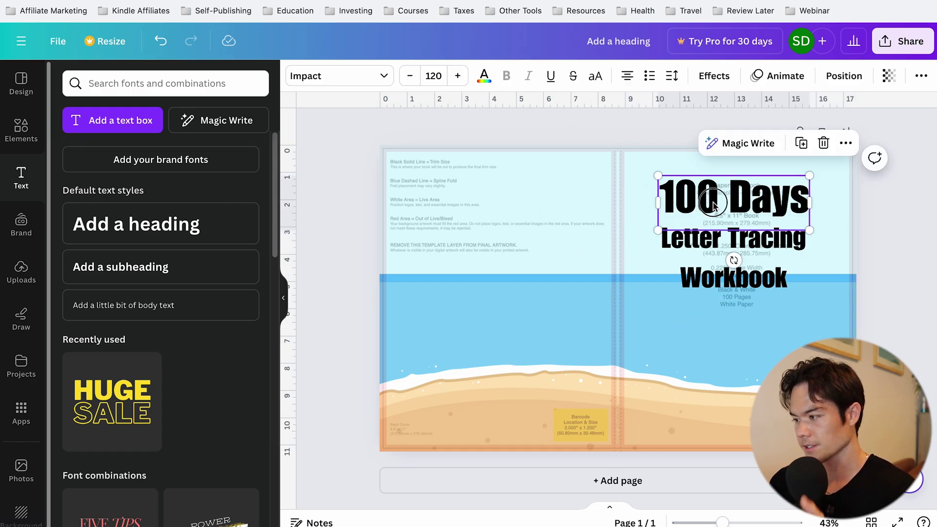
Give '100 Days' a thick outline effect and #FFC700 yellow text colour
click(714, 76)
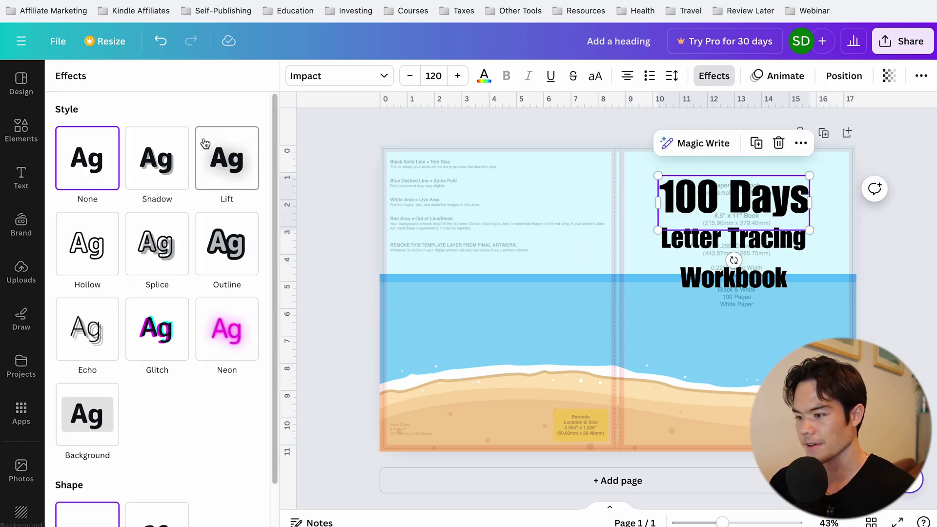
click(226, 244)
drag(85, 329, 129, 343)
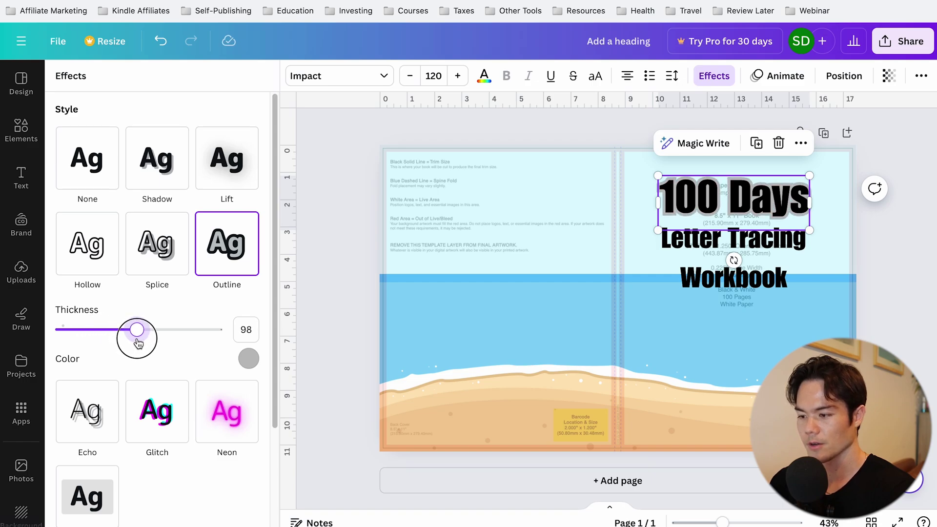
click(248, 359)
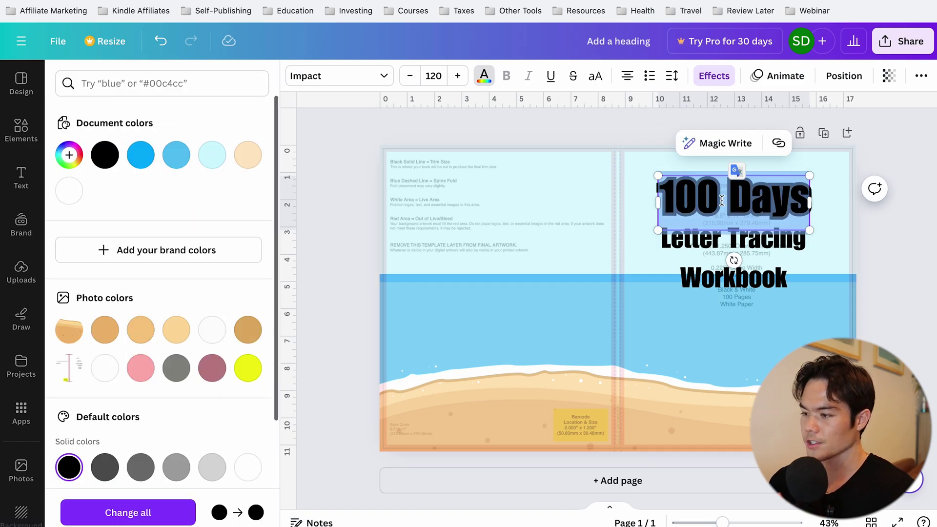
click(250, 367)
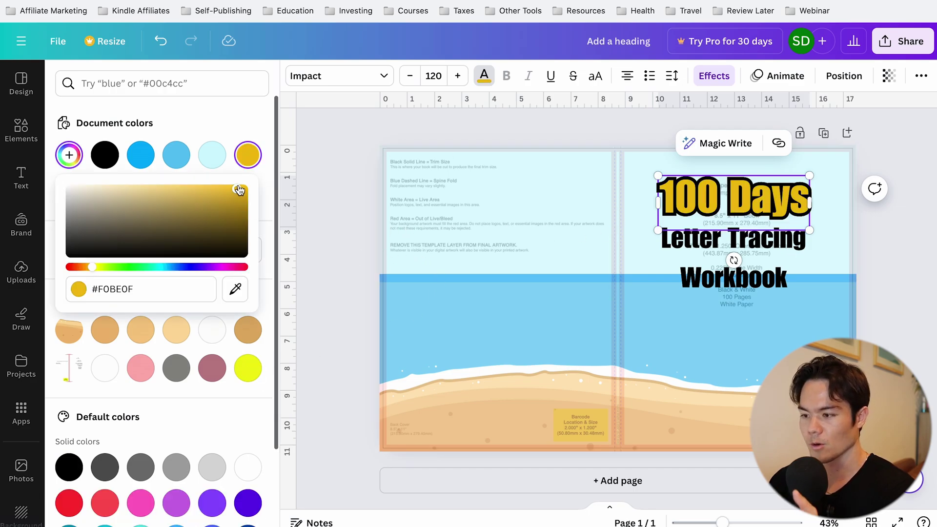
click(240, 189)
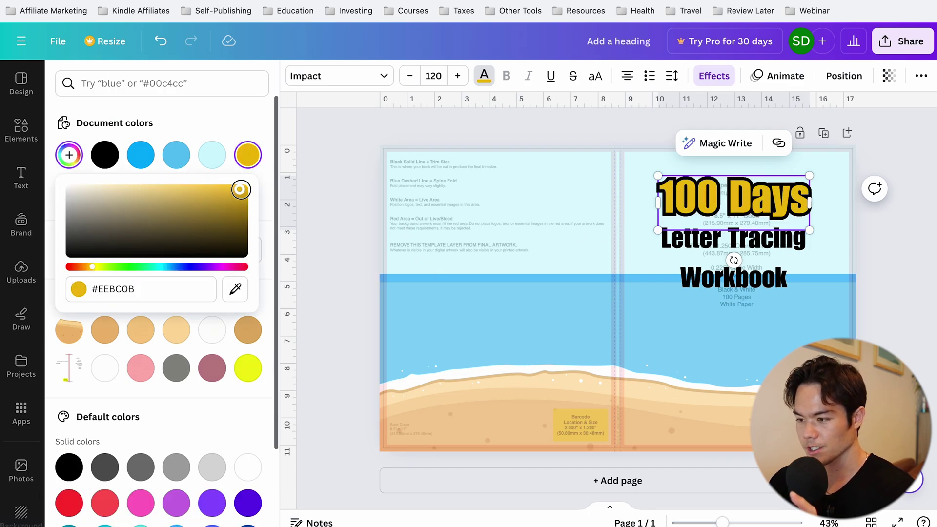
drag(253, 188, 255, 183)
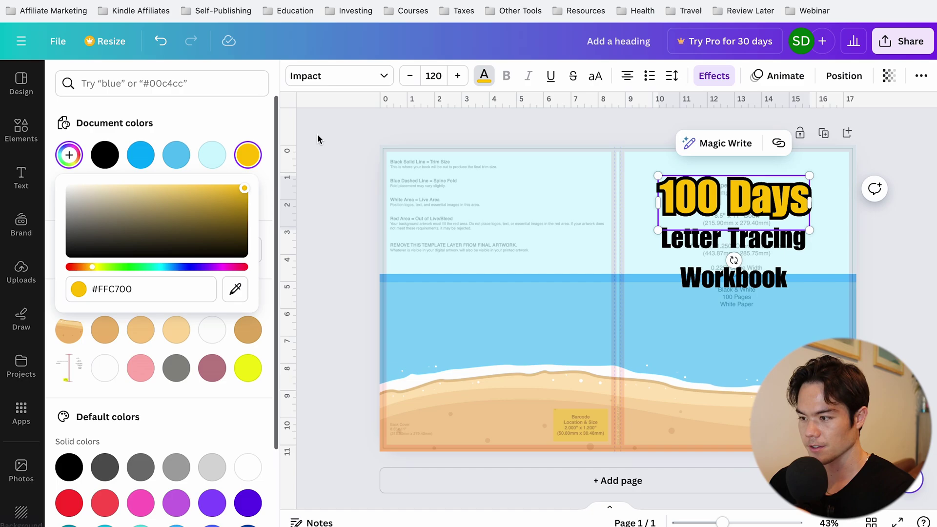
Give the subtitle a thick black outline and white text colour
double_click(714, 247)
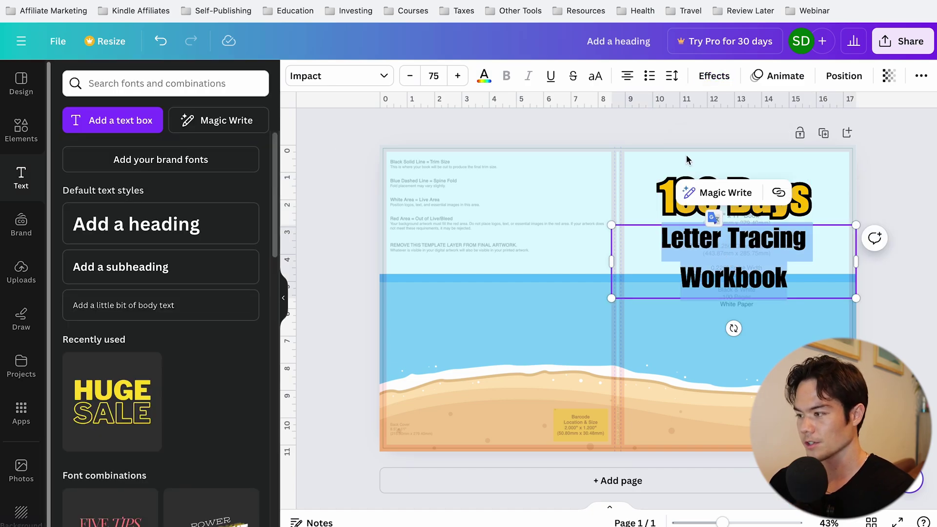
click(714, 76)
click(224, 248)
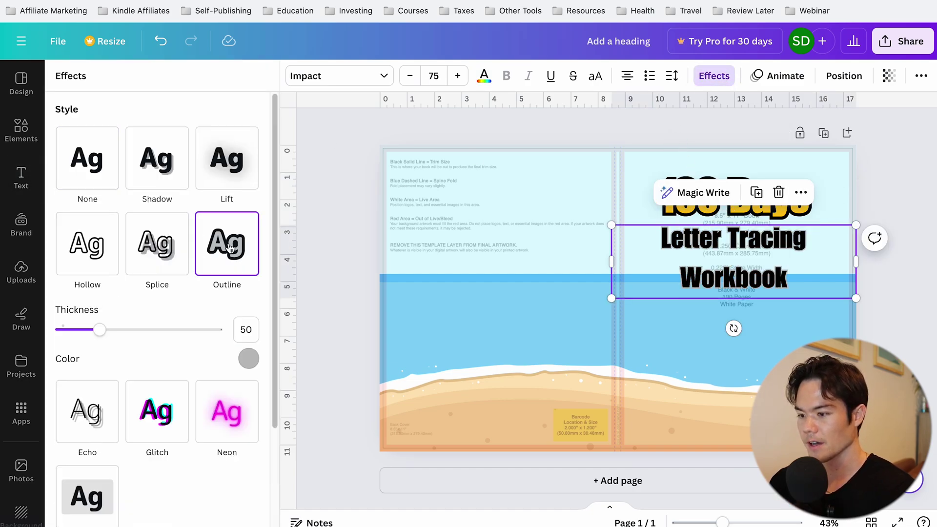
drag(106, 336, 137, 340)
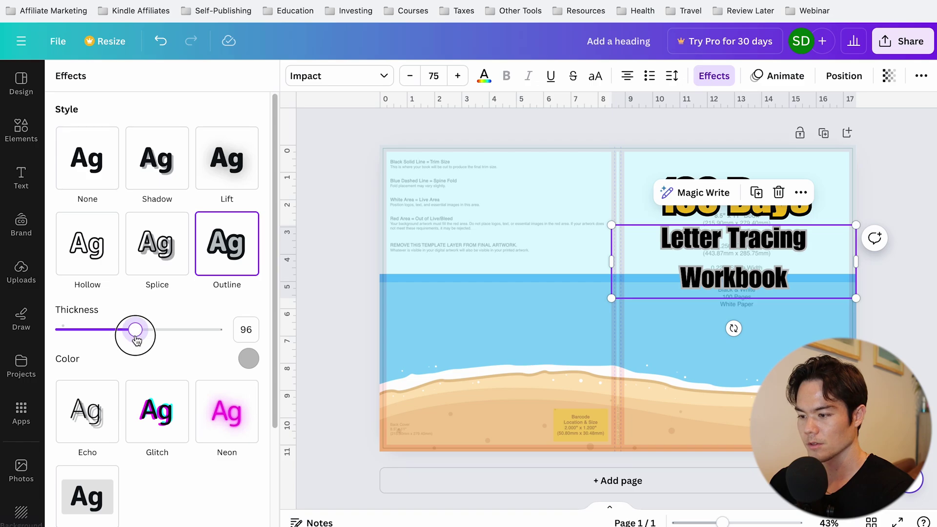
click(248, 361)
click(100, 192)
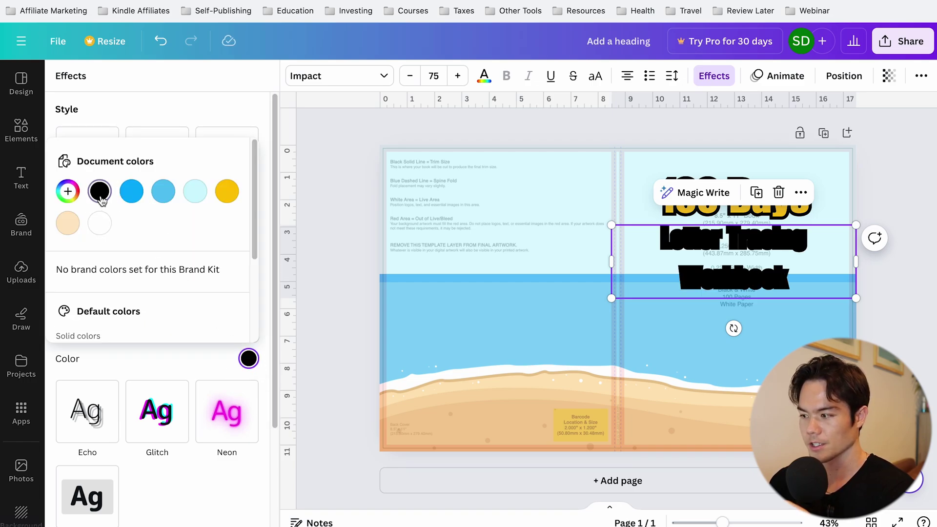
key(Escape)
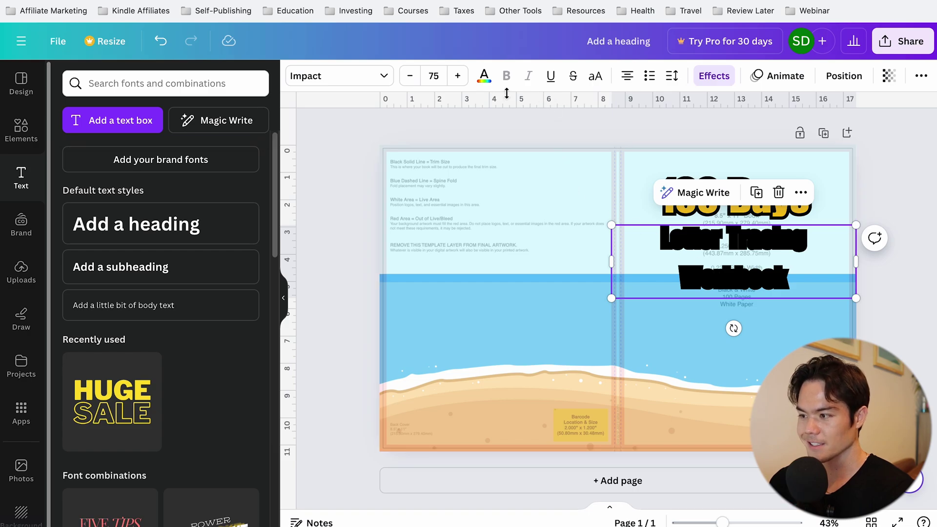
click(484, 77)
click(104, 191)
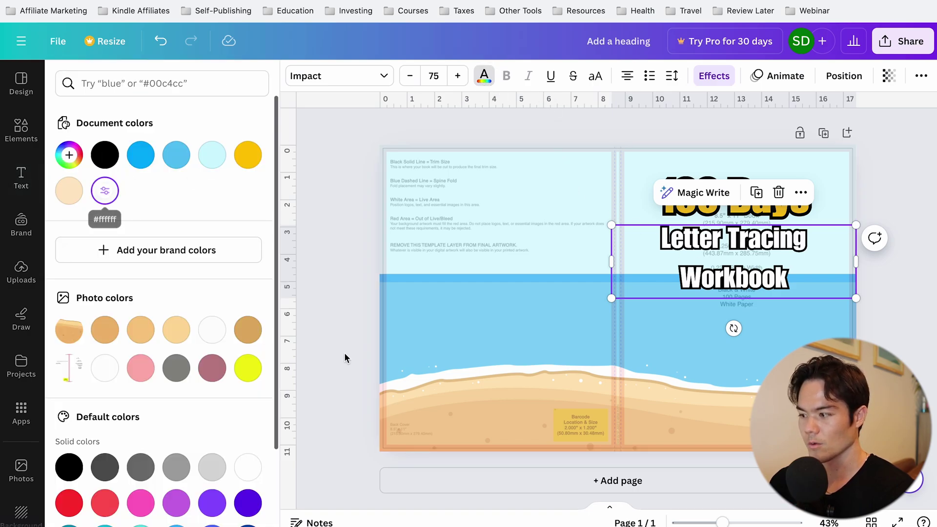
click(390, 356)
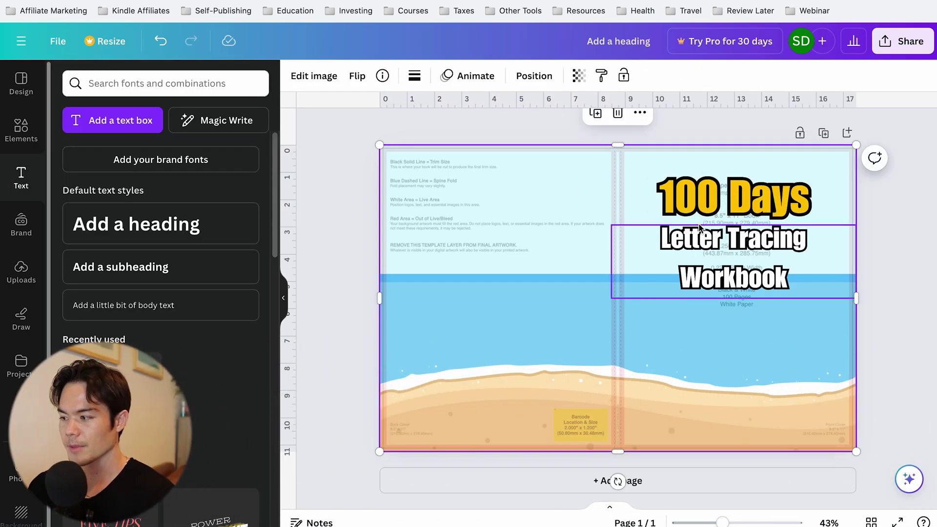
Set the subtitle's letter spacing to 125 and line spacing to 1.04, then raise it slightly
double_click(731, 259)
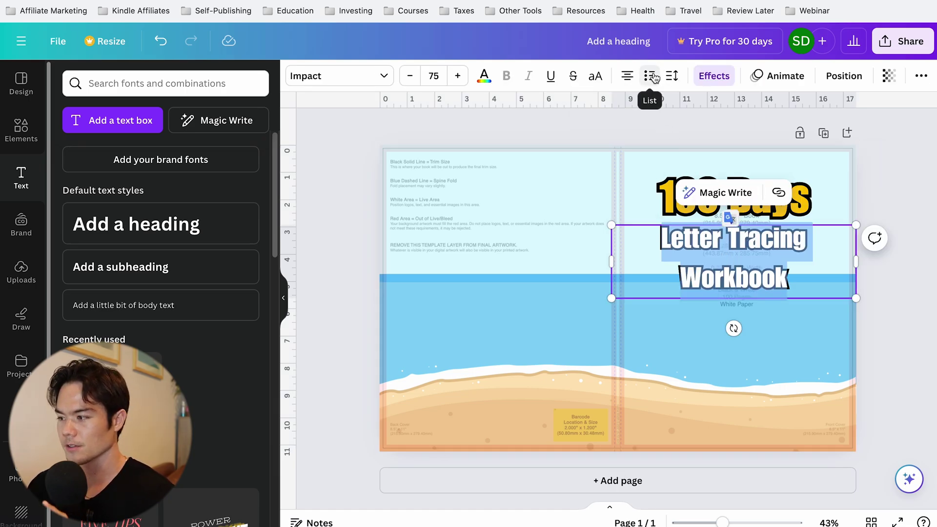
click(673, 77)
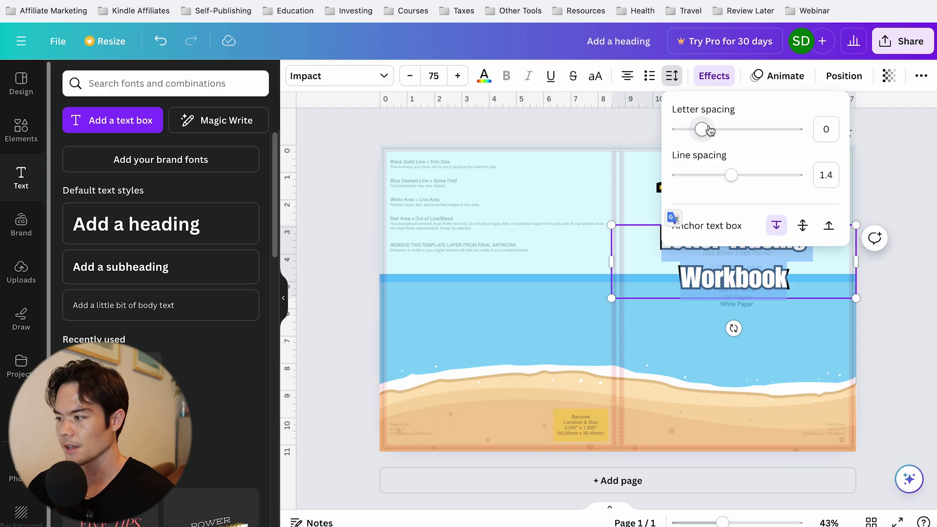
drag(706, 132, 717, 138)
drag(730, 175, 710, 180)
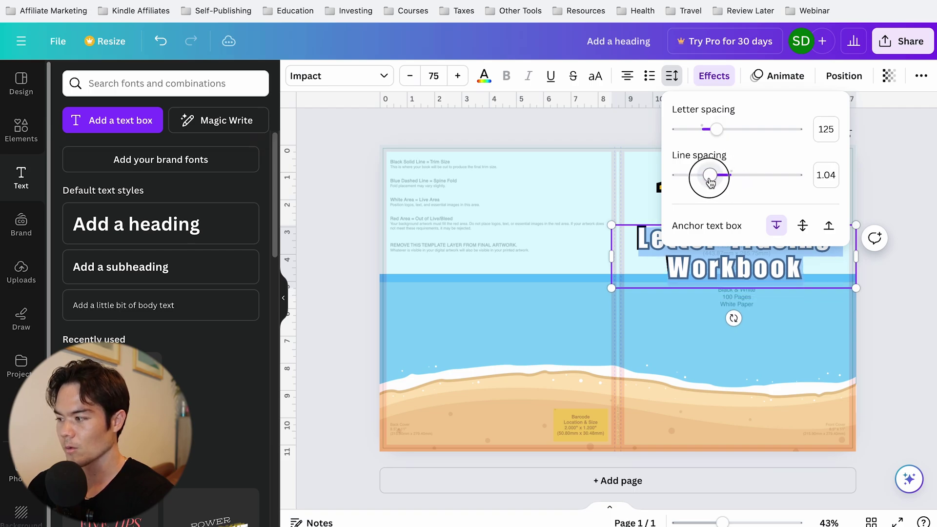
click(811, 302)
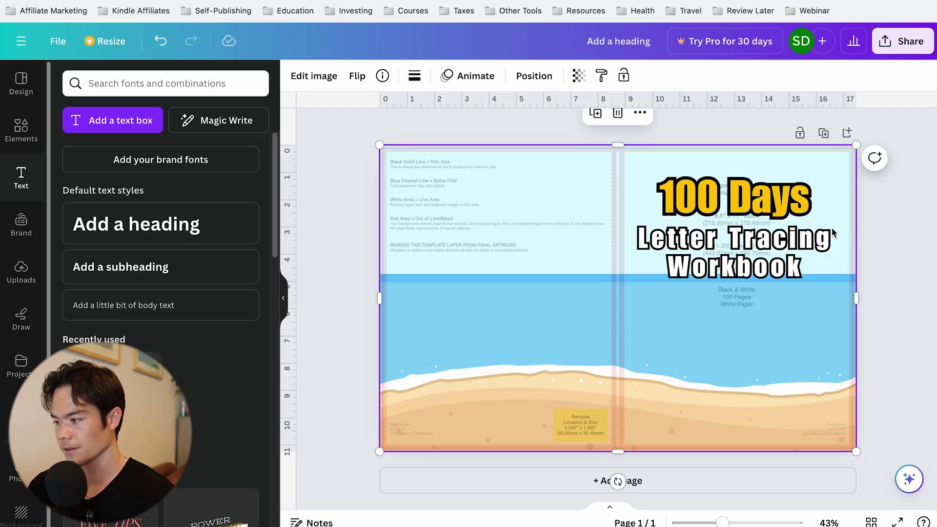
click(770, 263)
drag(770, 264, 770, 260)
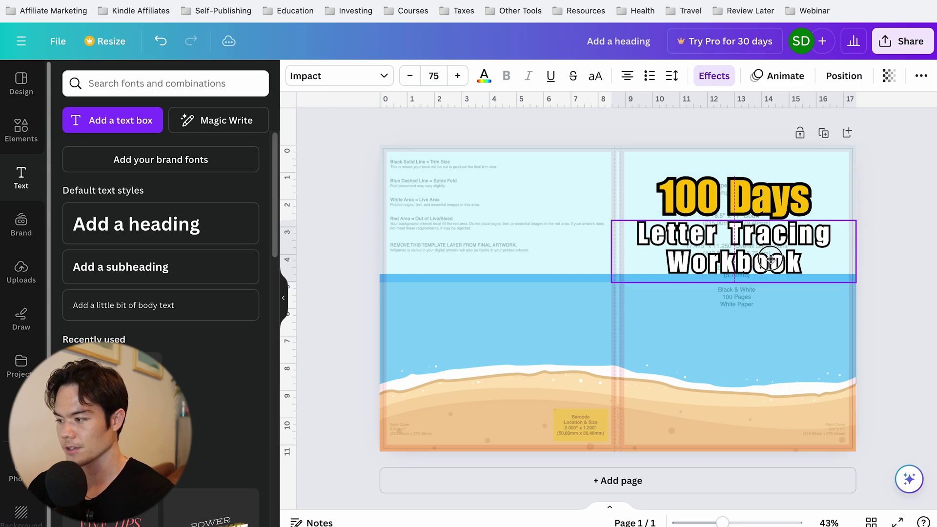
click(781, 315)
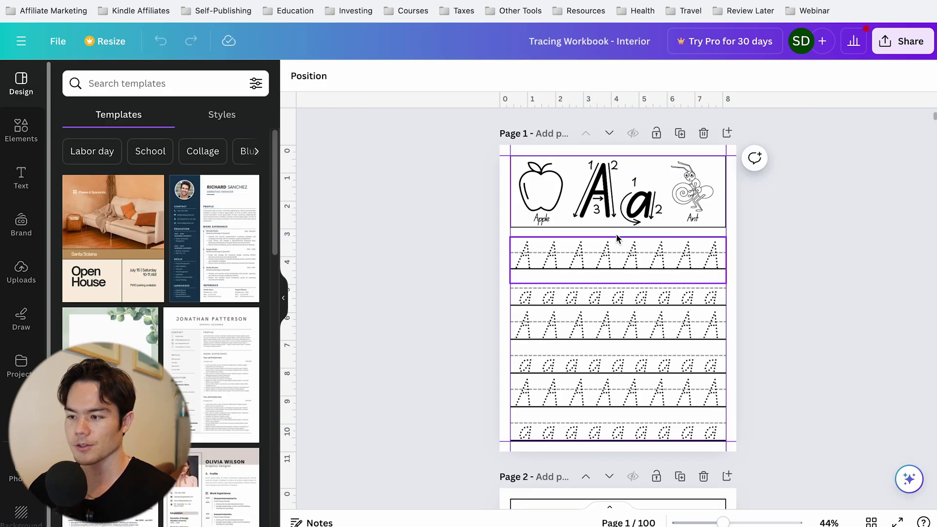
Download only Page 1 of the tracing workbook interior as a JPG
click(903, 41)
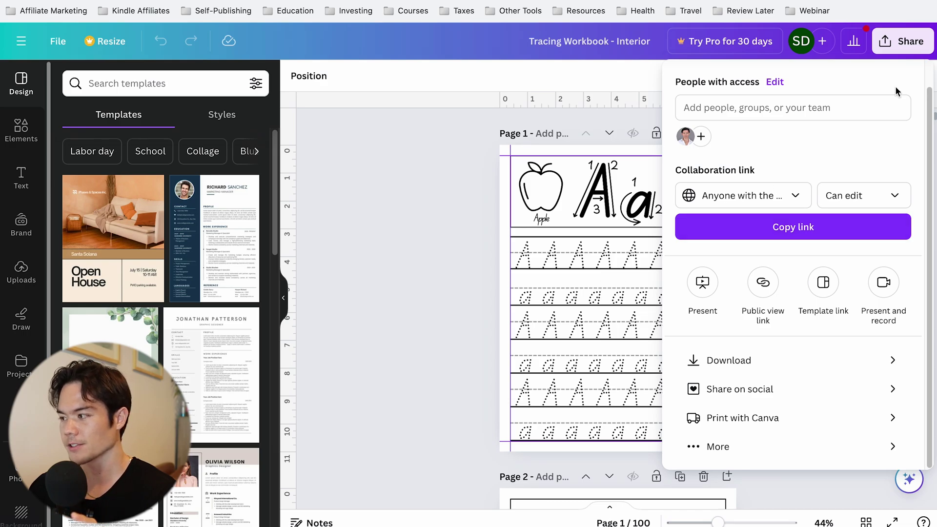
click(777, 359)
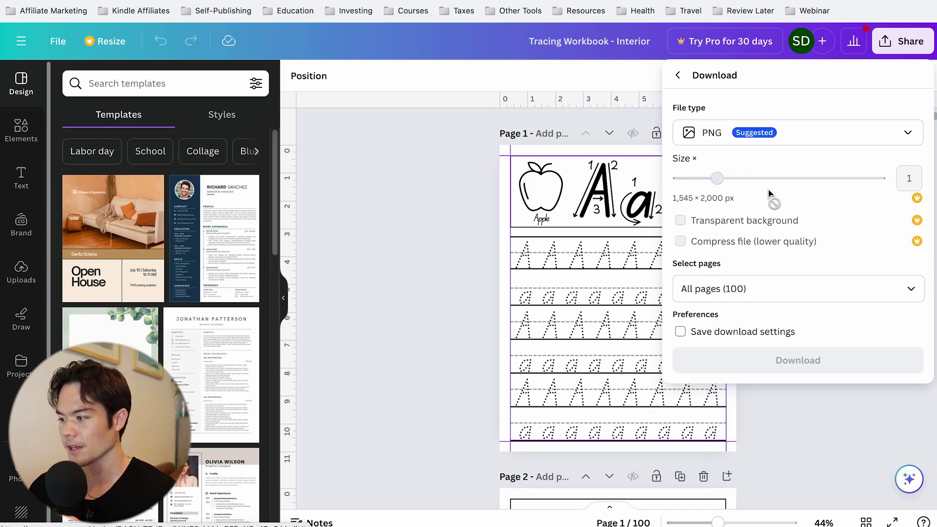
click(766, 291)
click(902, 326)
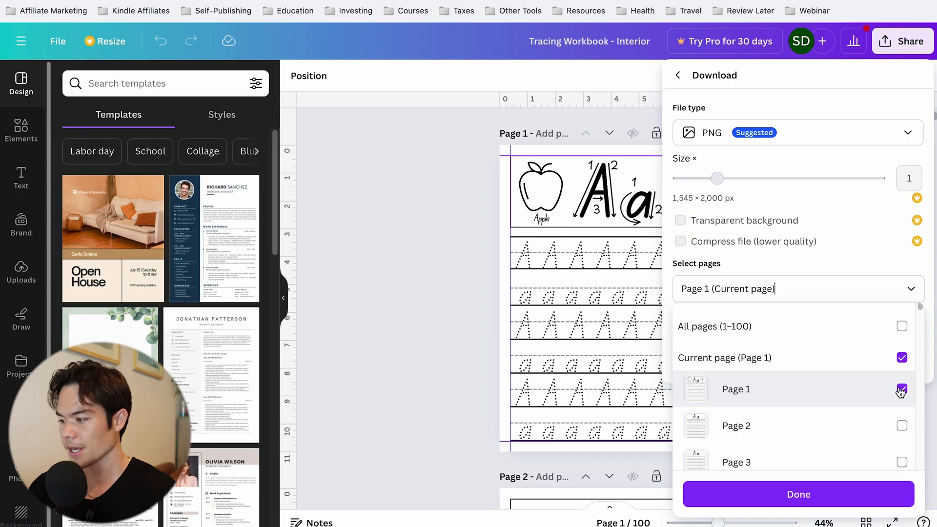
click(853, 139)
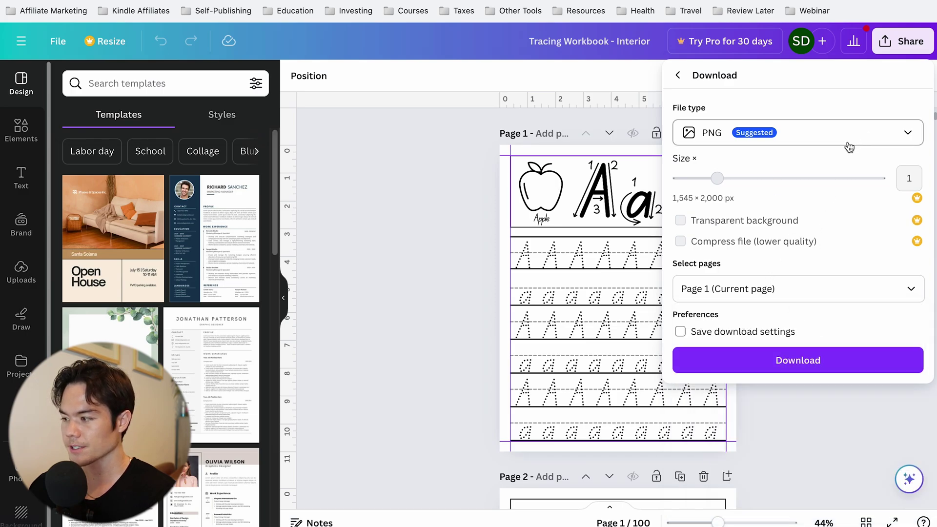
click(907, 133)
click(753, 181)
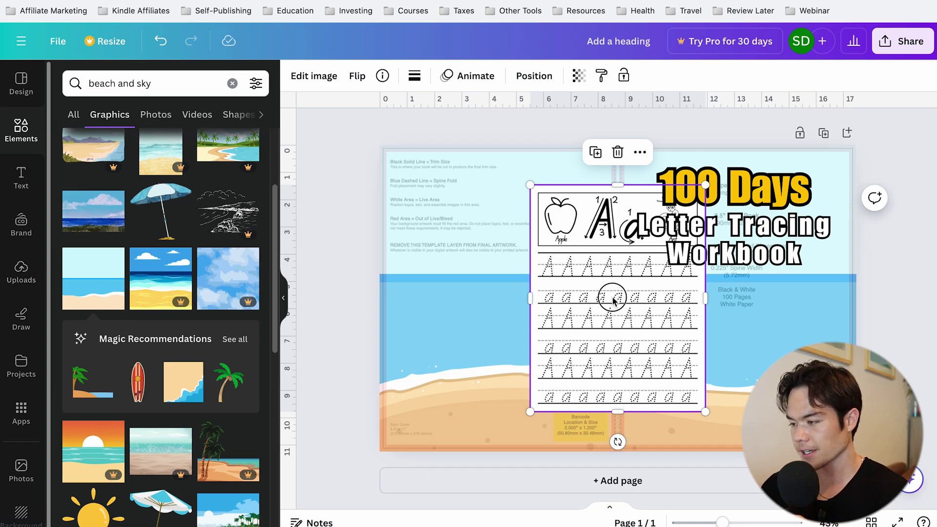
Frame the worksheet on the back cover with a solid weight-5 border and 21 corner rounding
drag(610, 295, 483, 303)
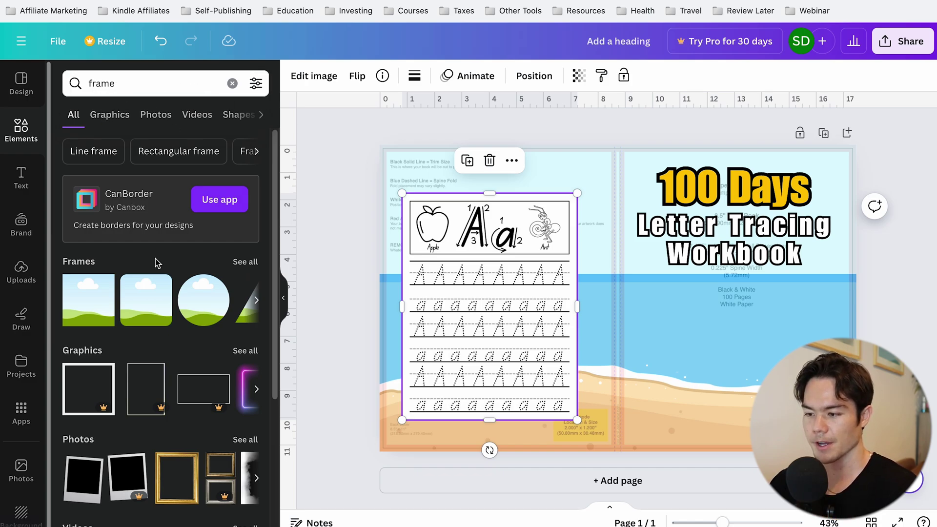
drag(78, 319, 433, 315)
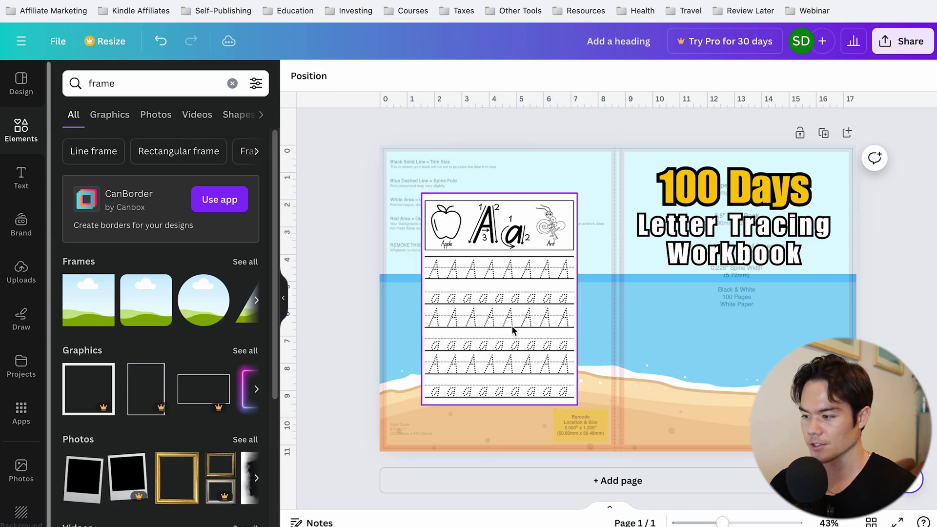
click(439, 227)
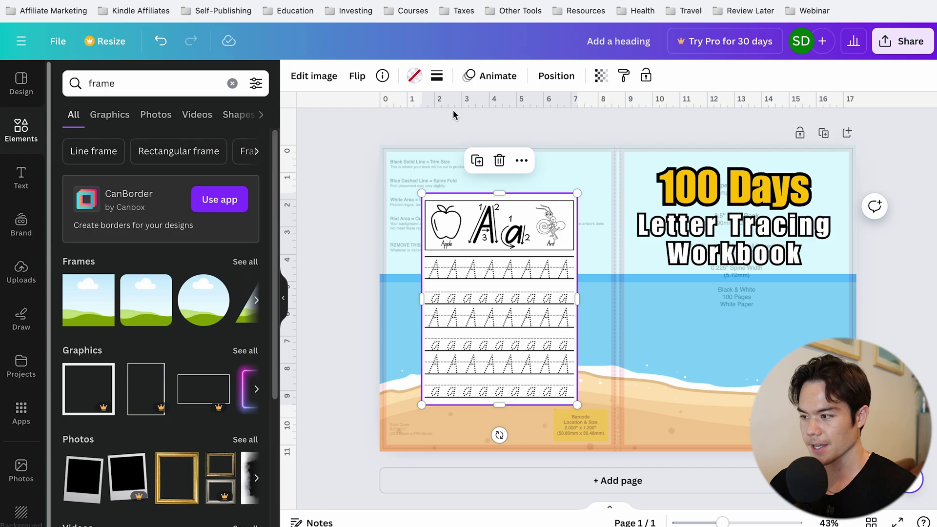
click(437, 76)
click(491, 123)
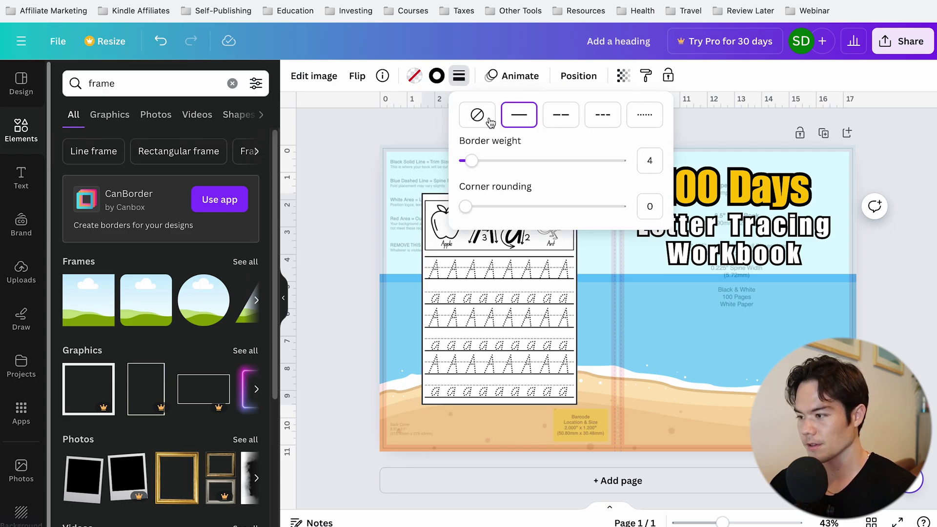
drag(472, 166, 474, 162)
drag(467, 207, 498, 211)
click(580, 212)
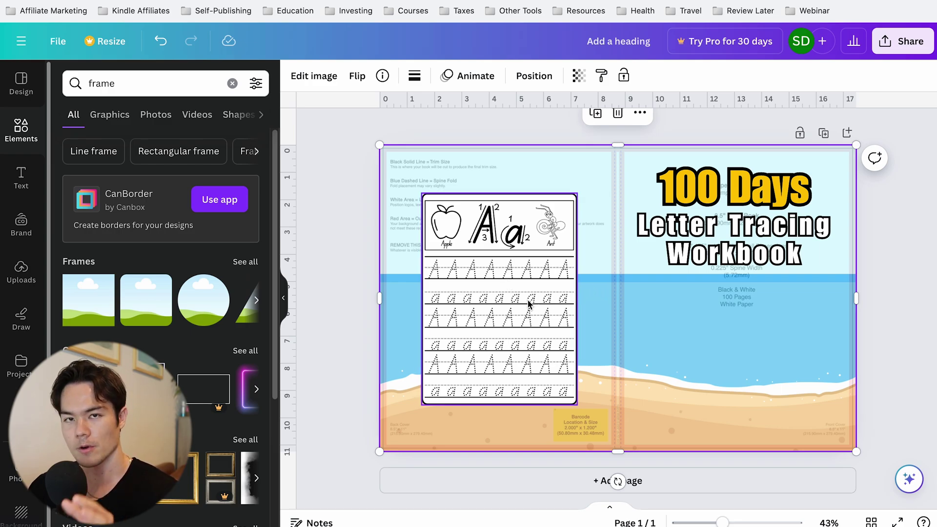
Shrink the worksheet under the front-cover title and fan two tilted duplicates, the top one at -5°
drag(504, 303, 748, 383)
drag(820, 485, 791, 430)
key(ctrl+d)
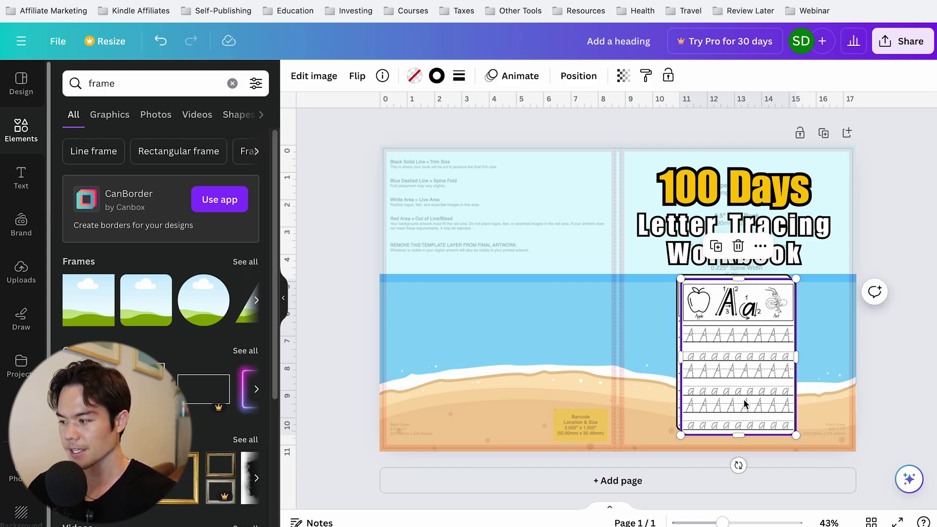
key(ctrl+d)
drag(745, 403, 800, 408)
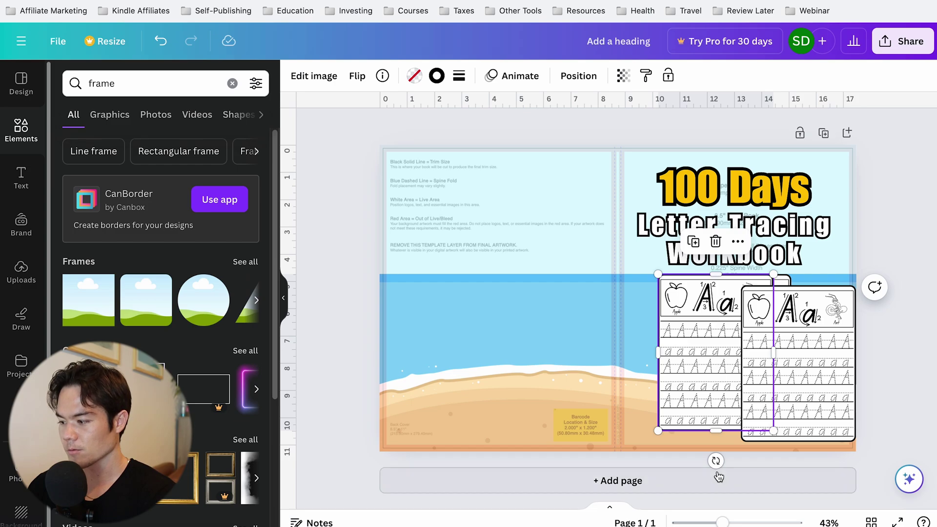
mouse_move(715, 462)
mouse_down()
mouse_move(728, 462)
mouse_move(722, 456)
mouse_up()
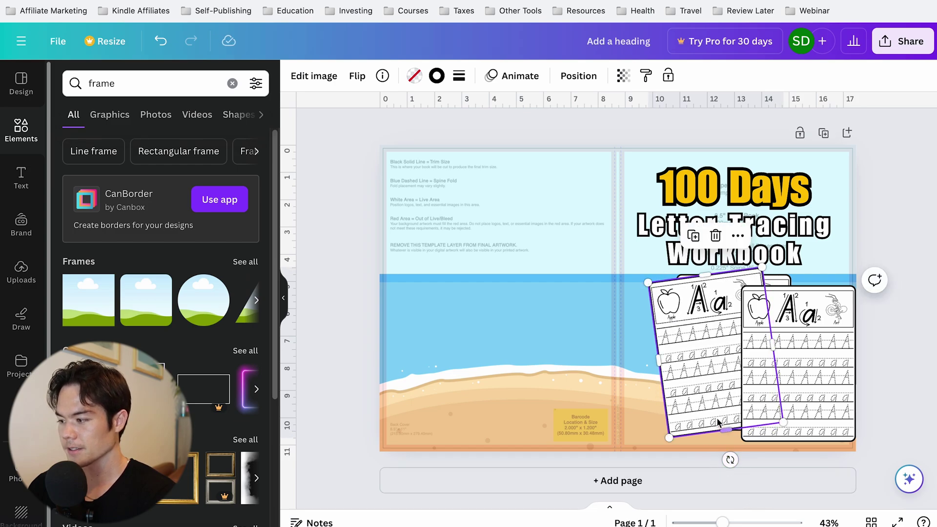
drag(814, 333, 741, 319)
drag(721, 456, 730, 458)
click(833, 381)
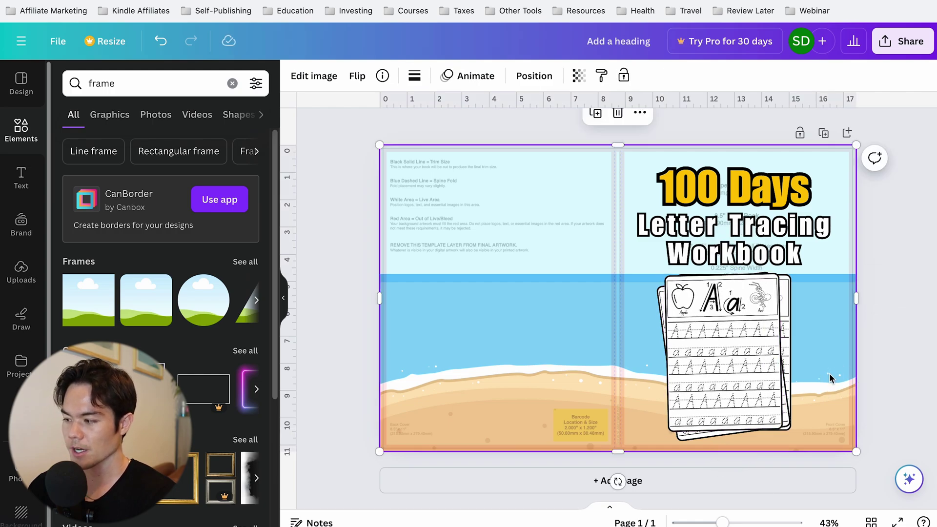
key(ctrl+z)
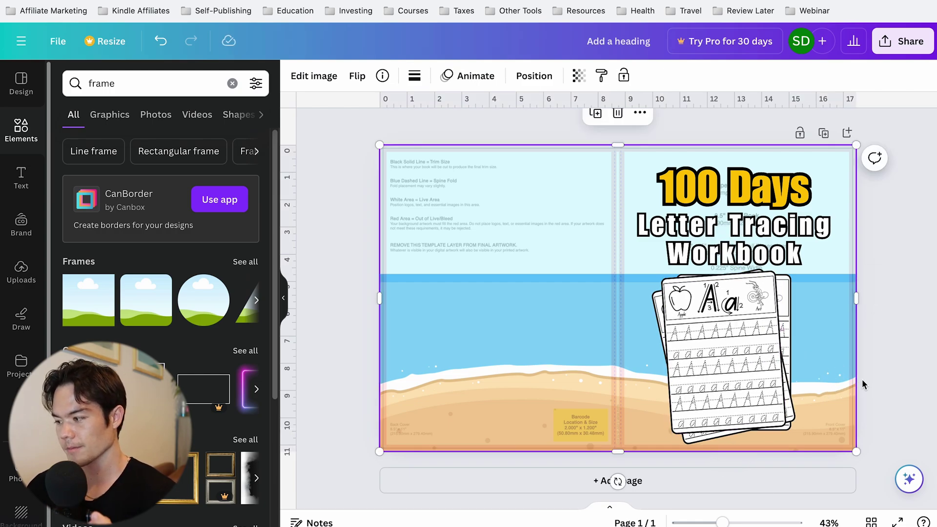
Search Elements for 'circle' and place a circle shape in the cover's bottom-right corner
click(232, 84)
text(circle)
key(Return)
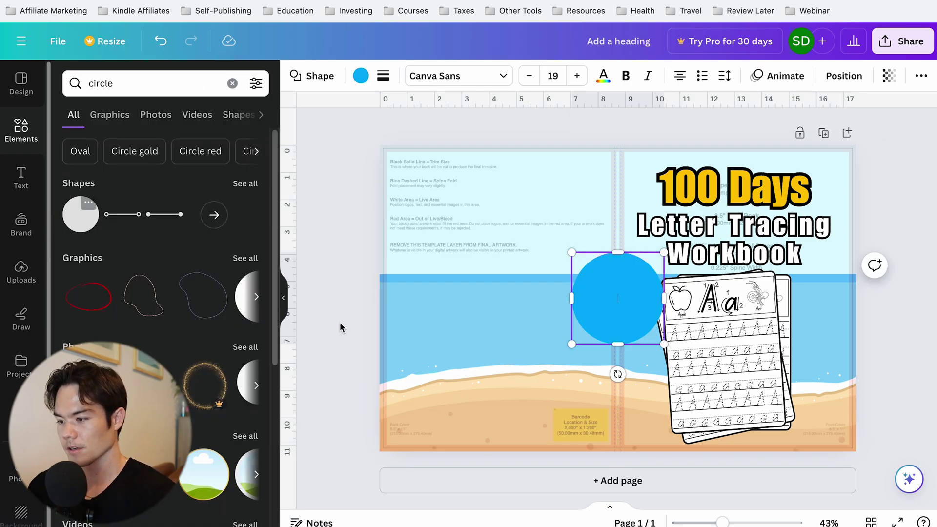
drag(621, 272, 825, 456)
Make the circle yellow, then shrink and centre the 'Ages 2+' text on it
click(360, 76)
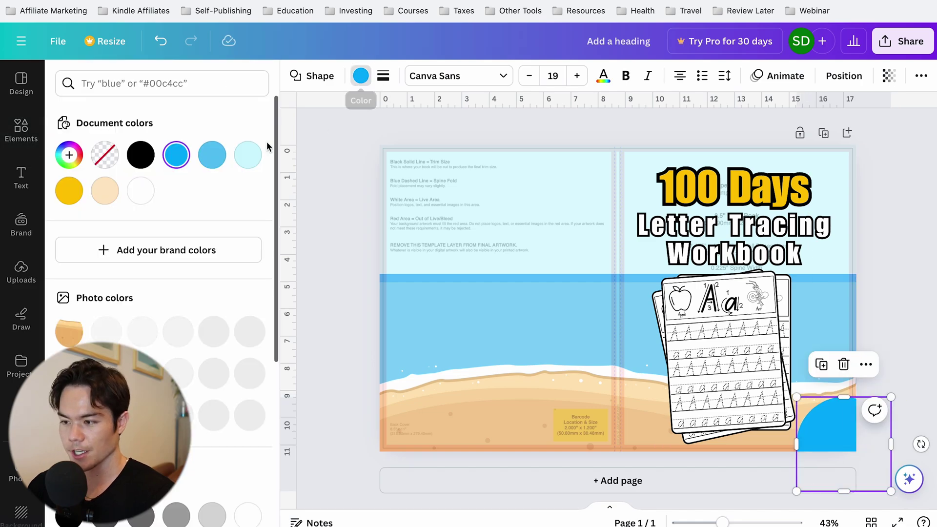
click(69, 191)
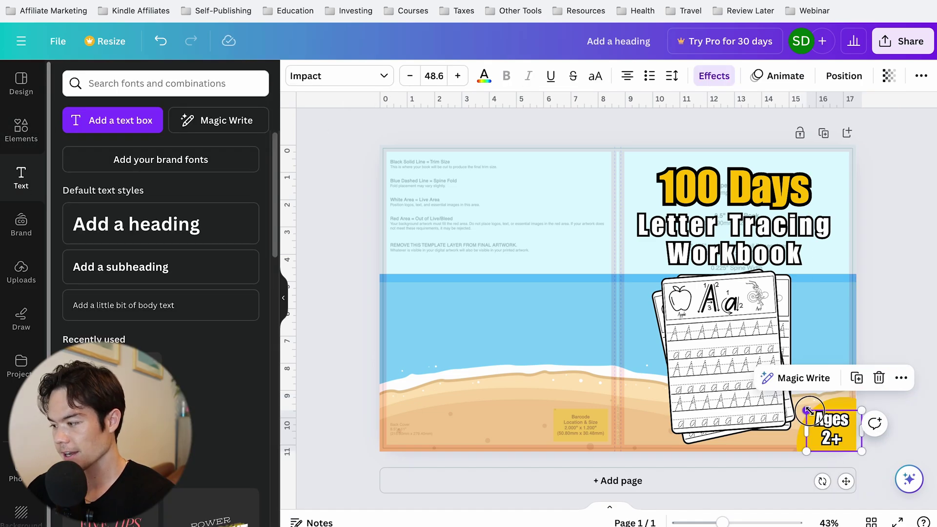
drag(808, 411, 833, 420)
click(931, 291)
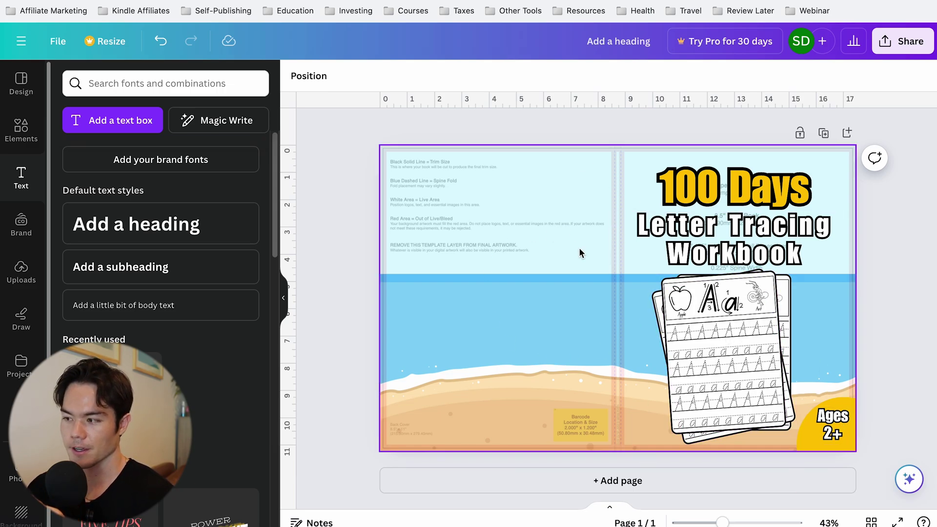
Delete the trim-and-bleed template guide layer via the Layers list, then bring up Share options
click(389, 164)
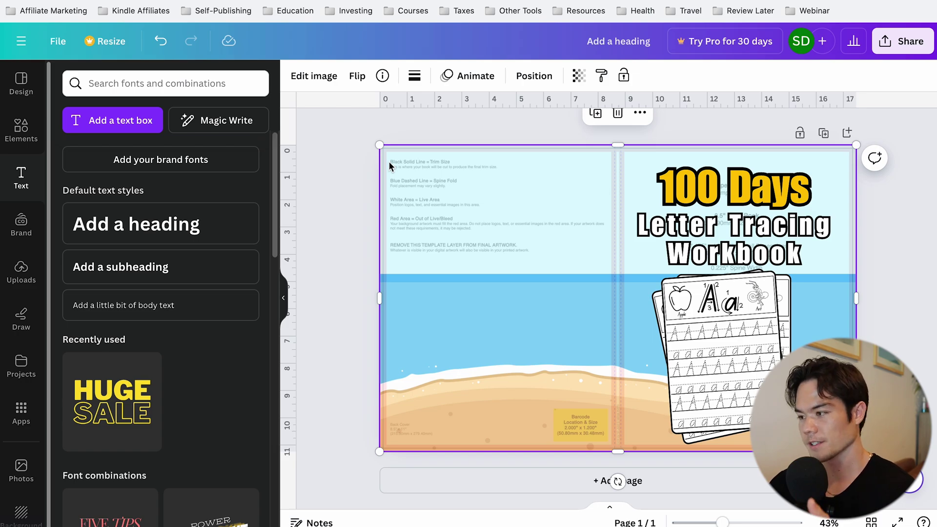
click(341, 242)
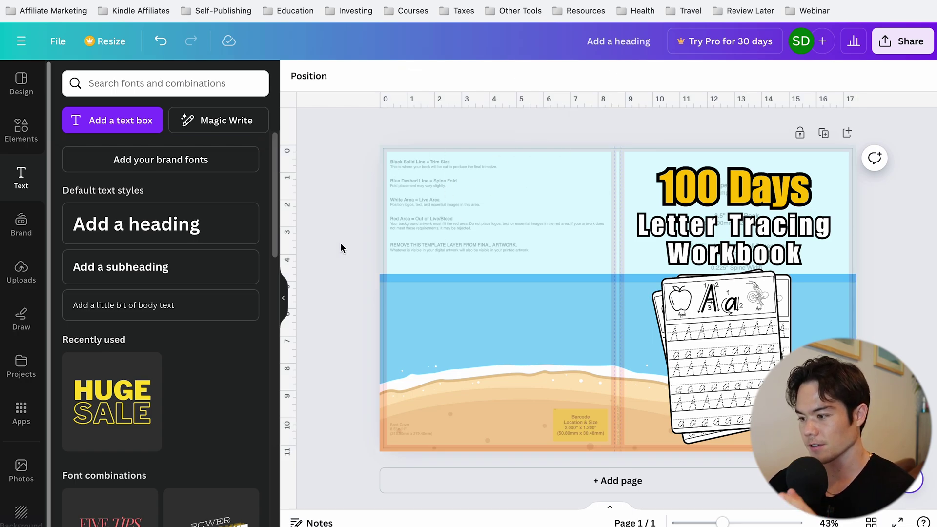
click(309, 75)
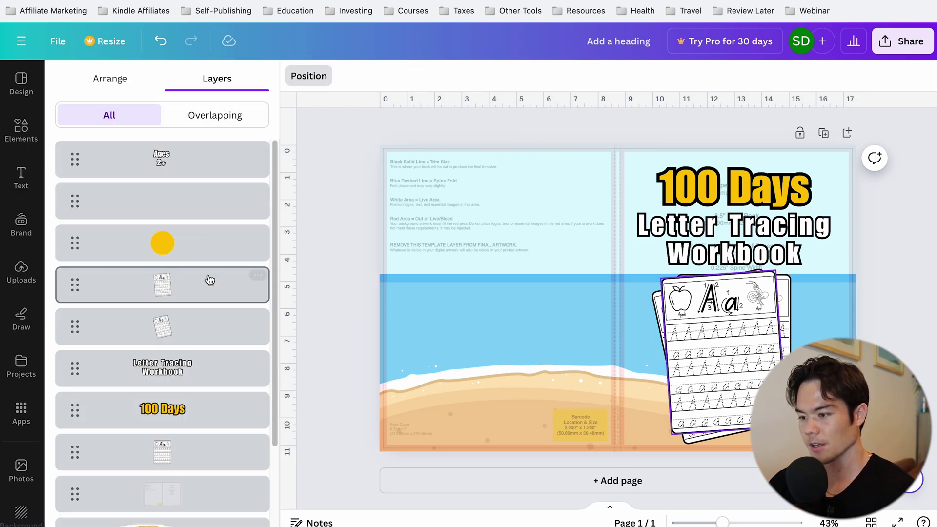
scroll(205, 322, down, 2)
click(198, 373)
click(258, 372)
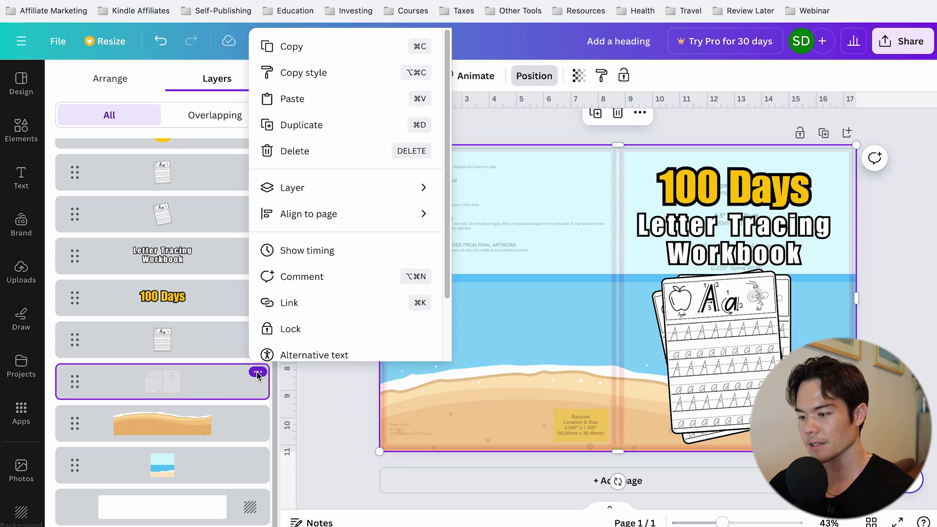
click(310, 152)
click(902, 41)
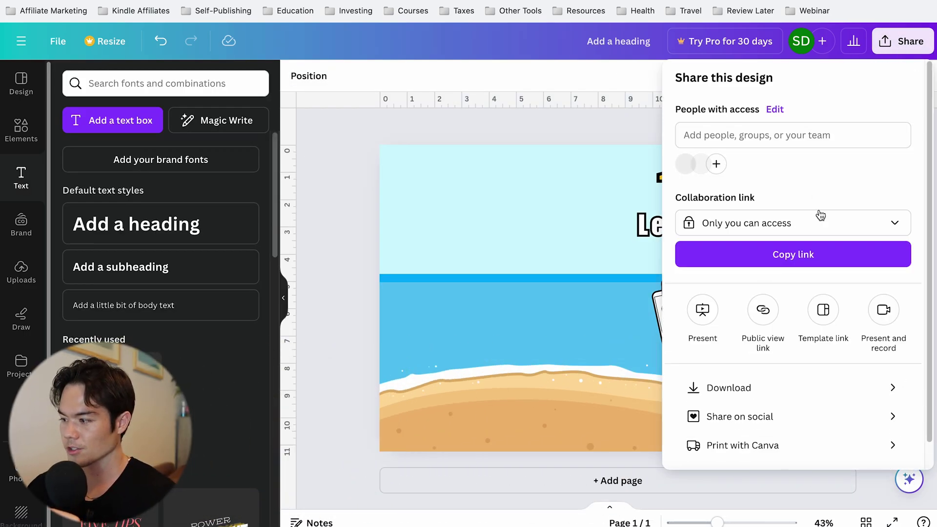
Download the cover as PDF Print, keeping RGB after dismissing the CMYK Pro prompt
click(729, 388)
click(798, 132)
click(760, 298)
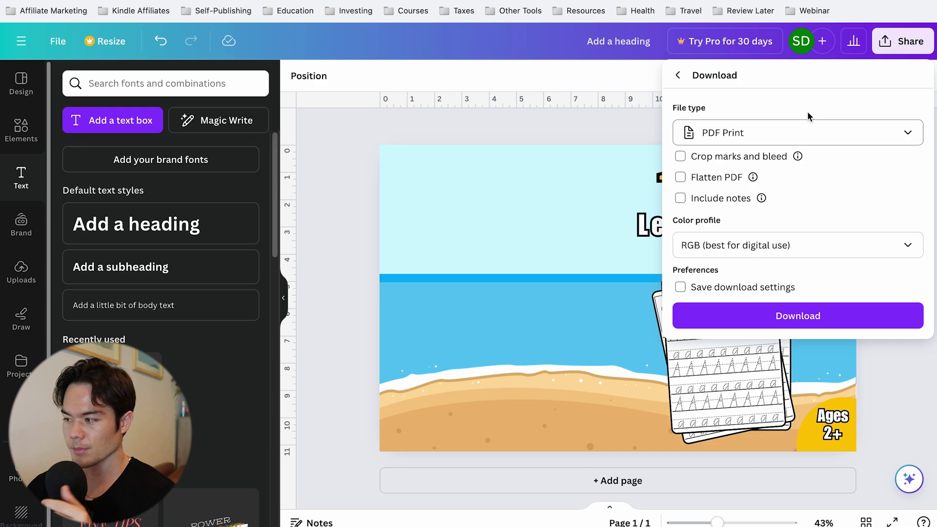
click(893, 242)
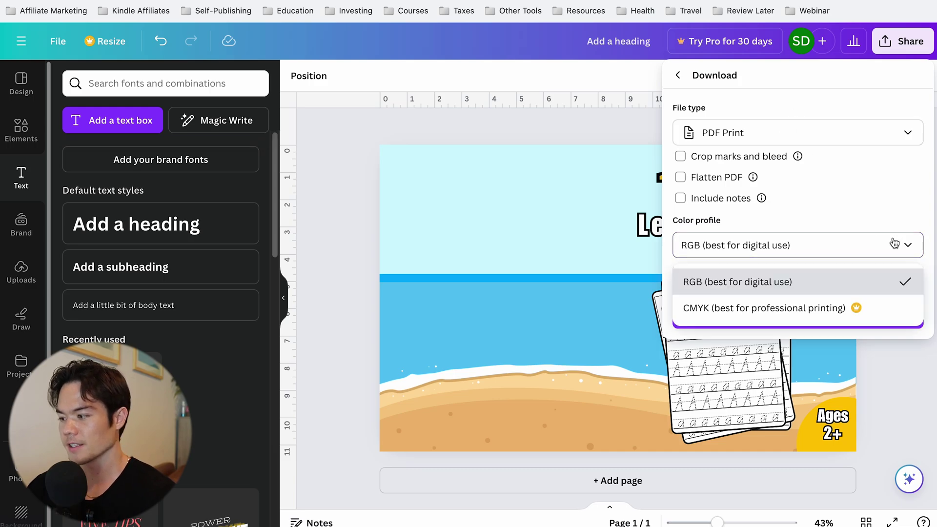
click(737, 309)
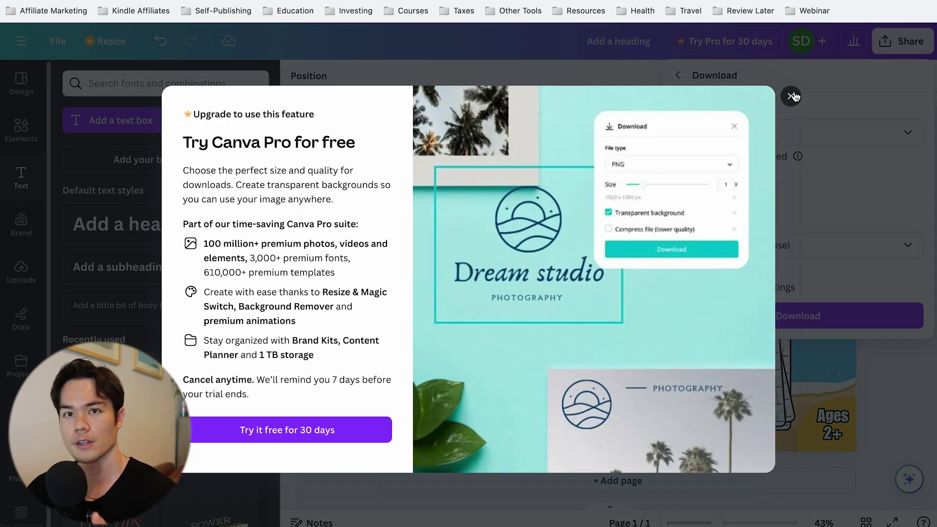
click(792, 96)
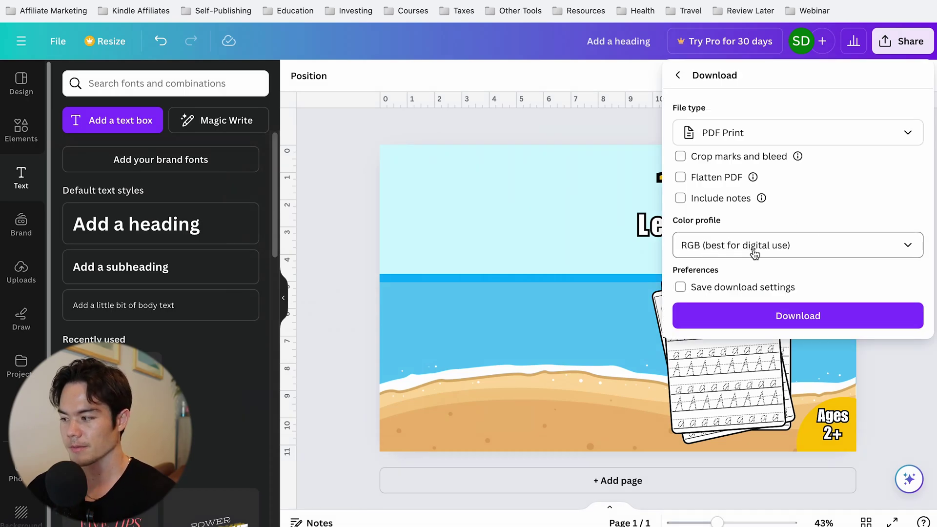
click(828, 364)
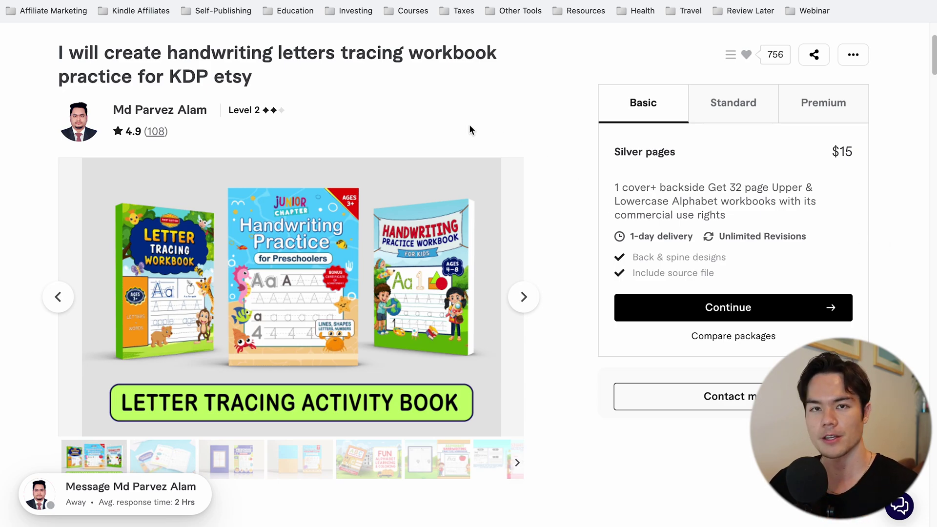
Browse the gig's samples to the cursive one and compare the Standard and Premium packages
click(523, 301)
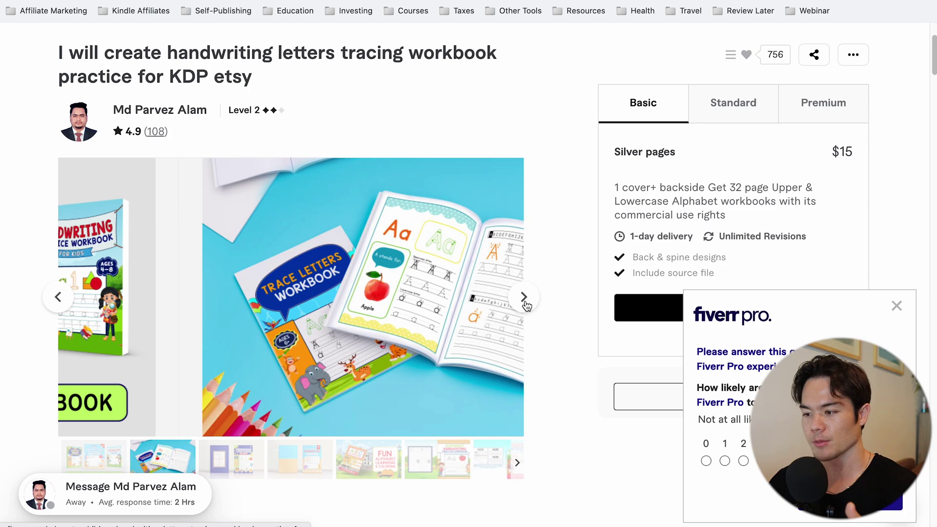
click(523, 301)
click(523, 301)
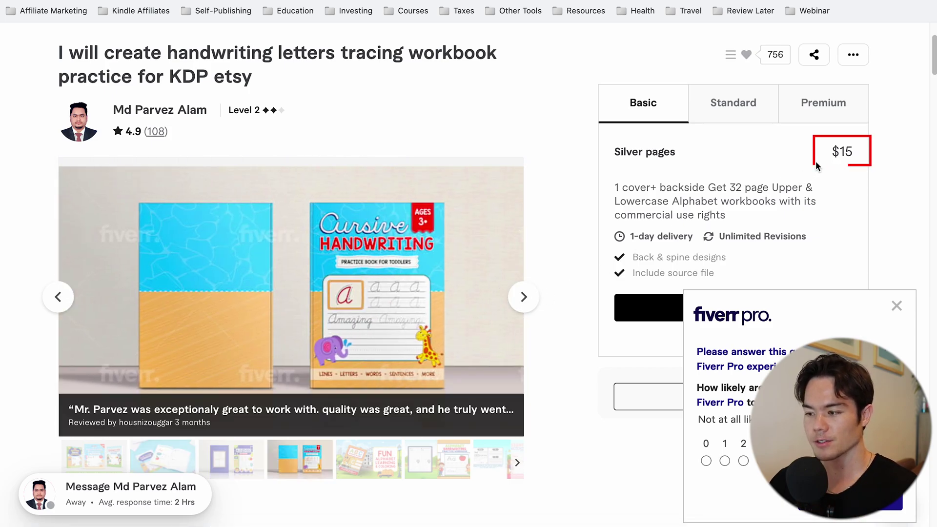
click(723, 106)
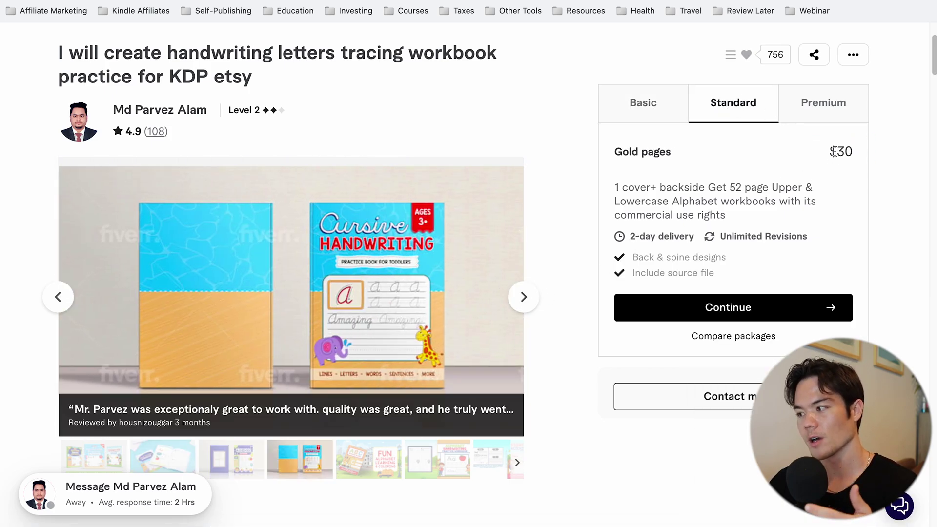
click(842, 111)
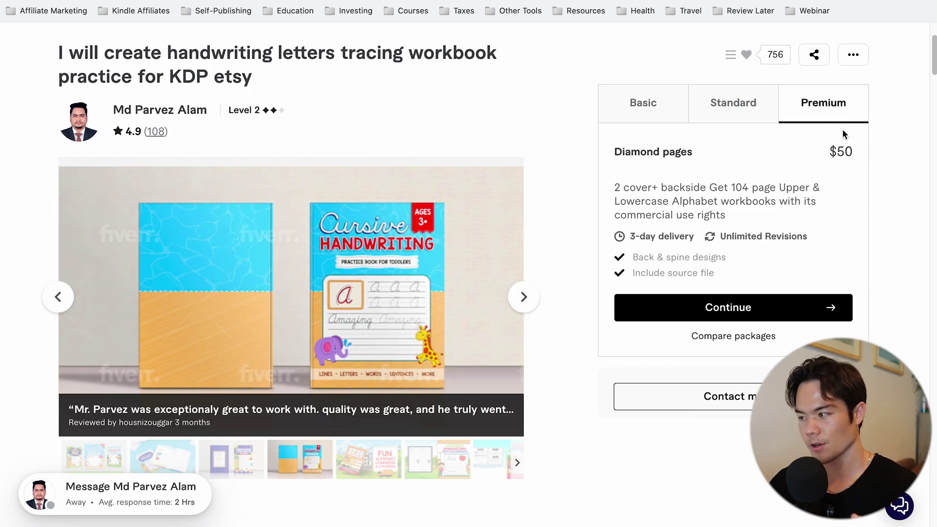
click(522, 298)
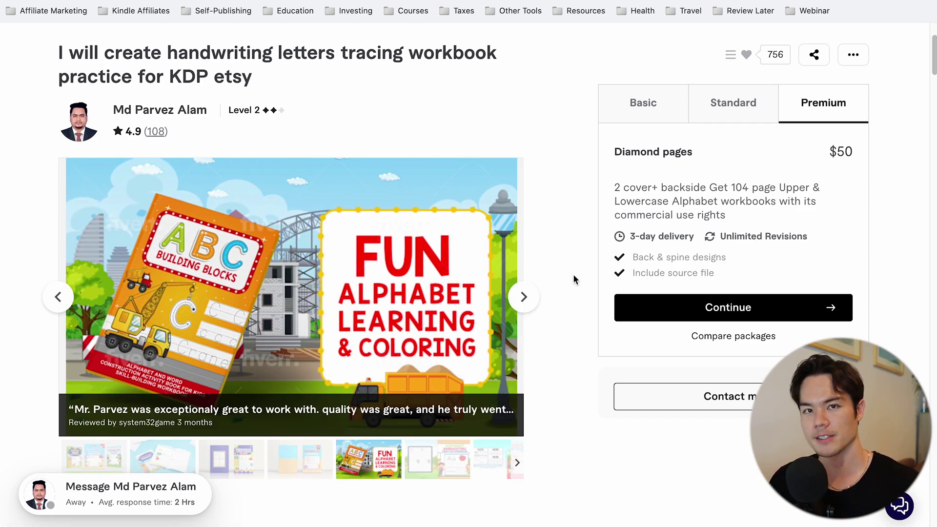